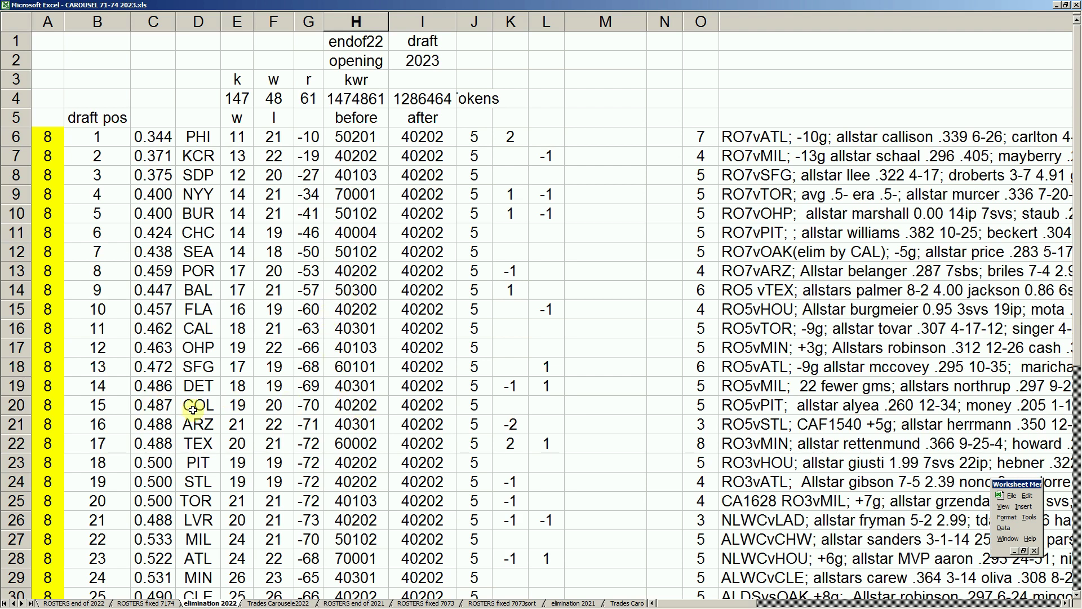
# Review the before and after kwr totals and the k count in row 4 of the elimination 2022 sheet.
pyautogui.scroll(-1, 193, 410)
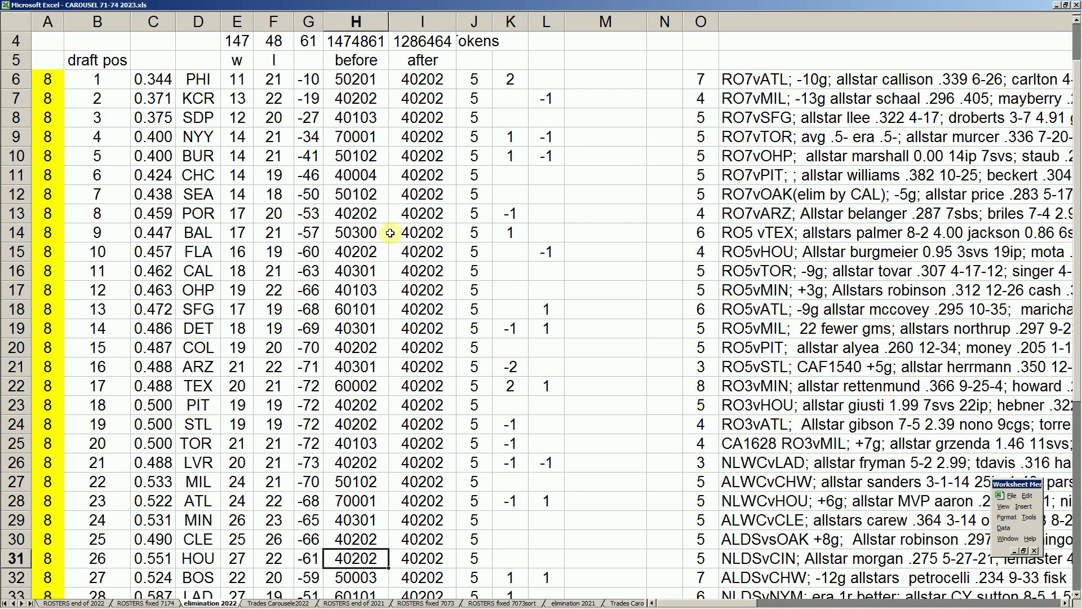
pyautogui.scroll(1, 390, 233)
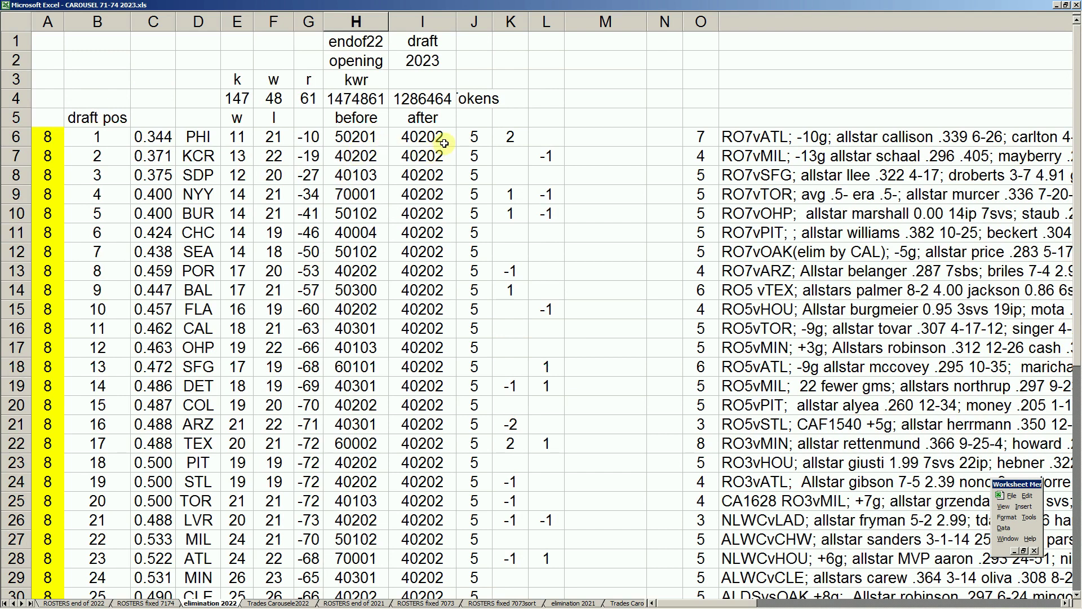
pyautogui.click(406, 101)
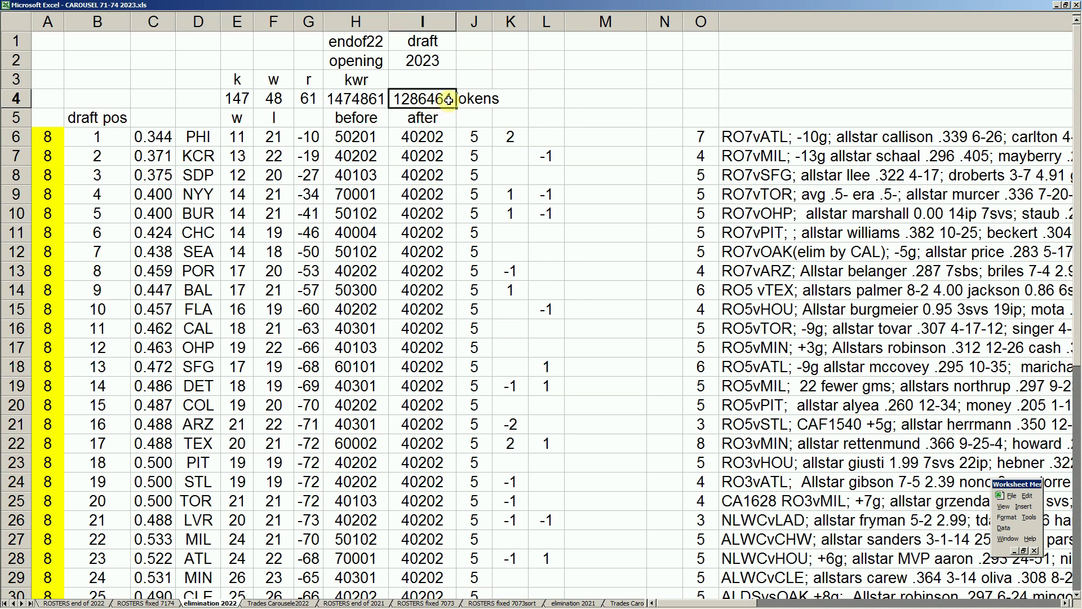
pyautogui.click(348, 101)
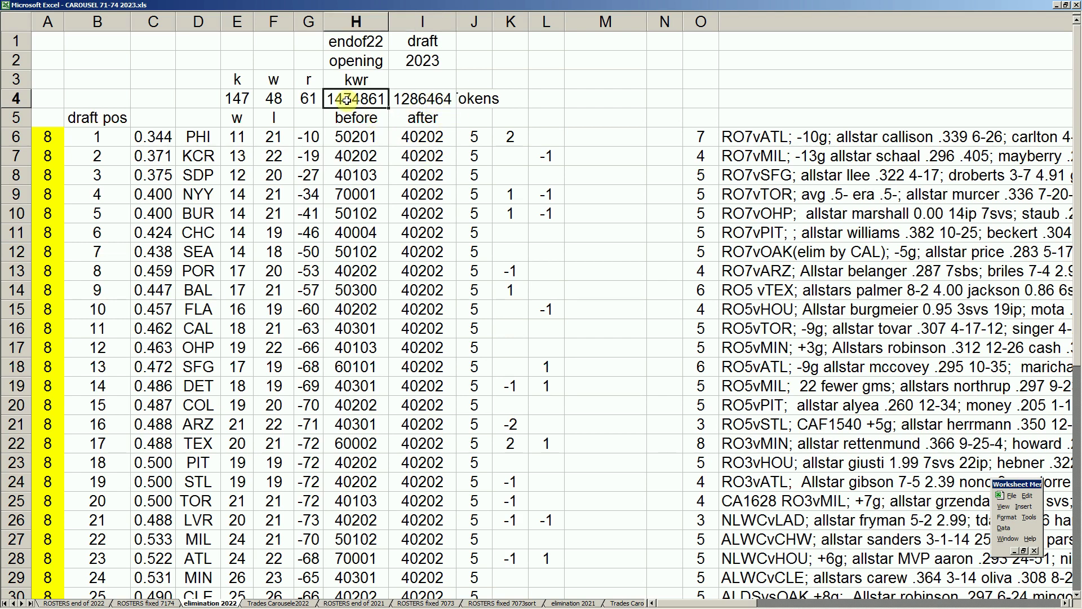
pyautogui.click(241, 99)
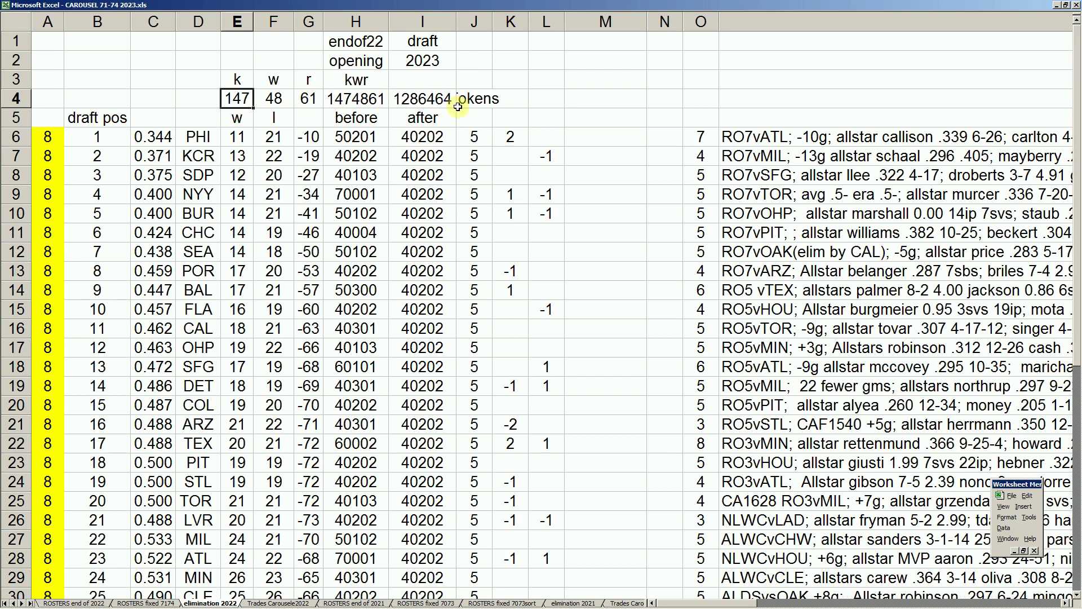
pyautogui.click(361, 407)
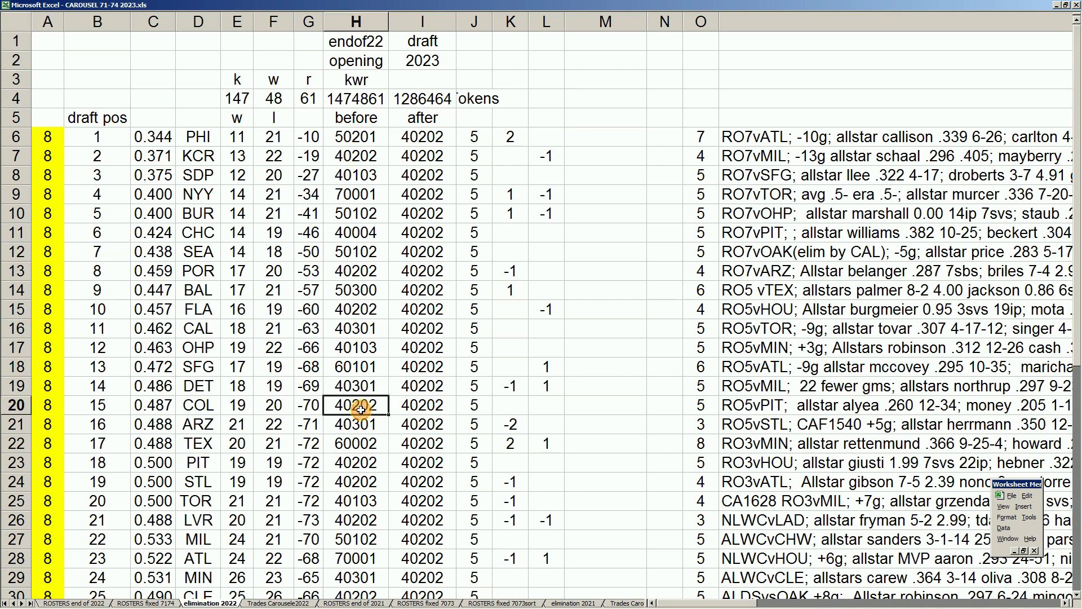
# Check the MIN and CLE rows, draft positions 24 and 25, in the elimination 2022 standings.
pyautogui.scroll(-4, 362, 409)
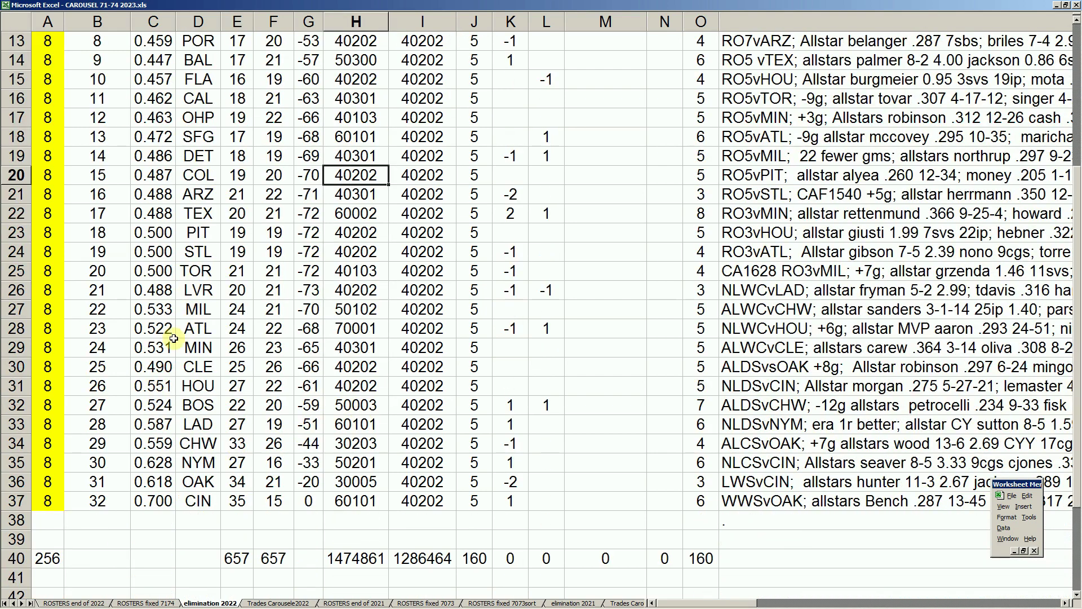
pyautogui.click(204, 348)
pyautogui.click(116, 348)
pyautogui.click(204, 349)
pyautogui.click(434, 351)
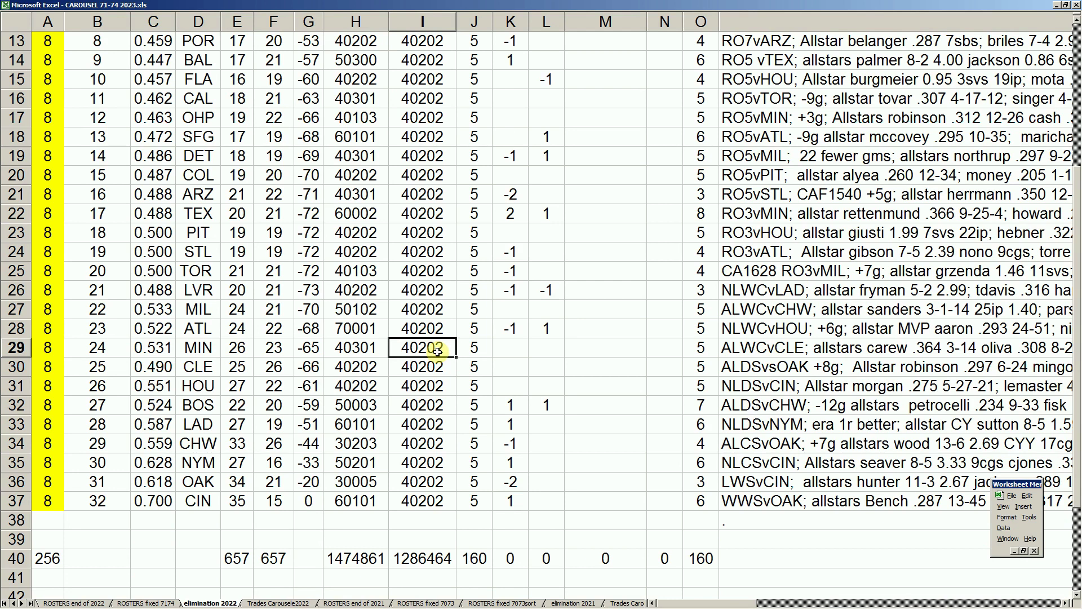
pyautogui.click(105, 369)
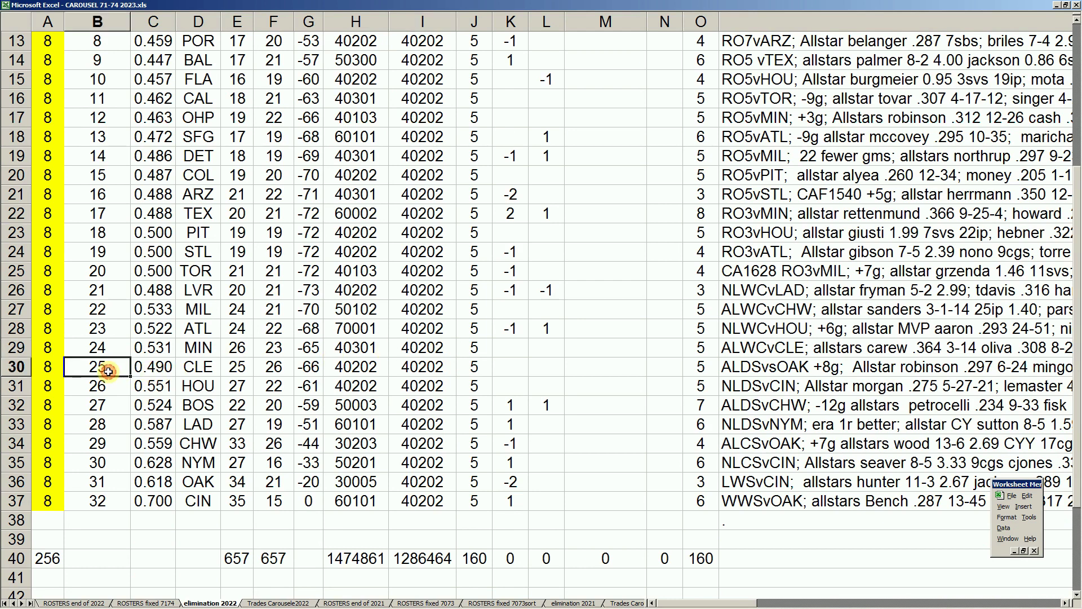
pyautogui.click(195, 371)
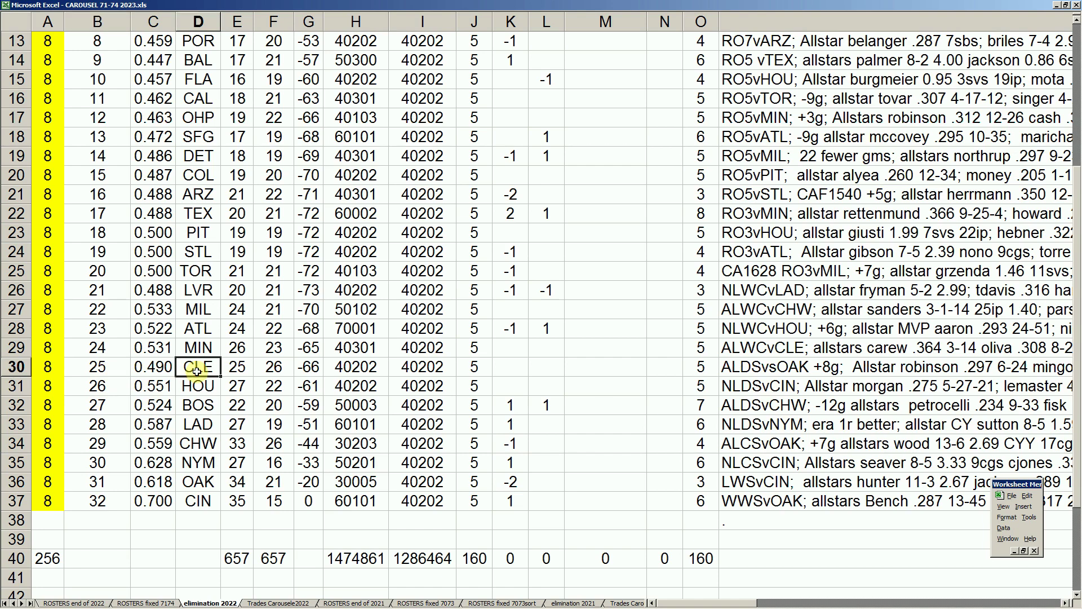
# Find the Cleveland Indians roster on the ROSTERS end of 2022 sheet.
pyautogui.click(93, 602)
pyautogui.scroll(13, 153, 476)
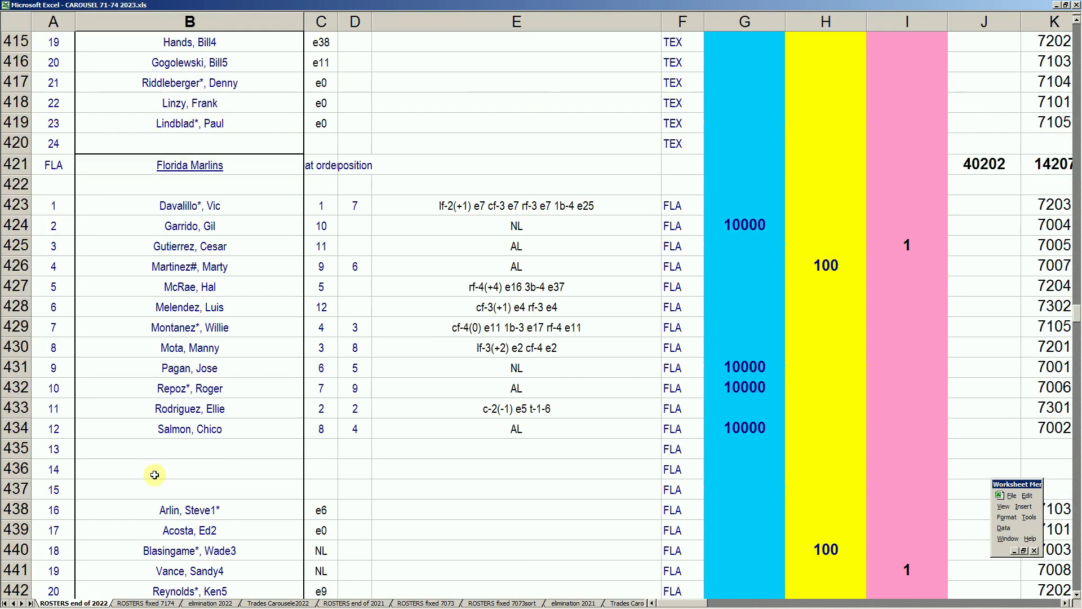
pyautogui.scroll(20, 154, 475)
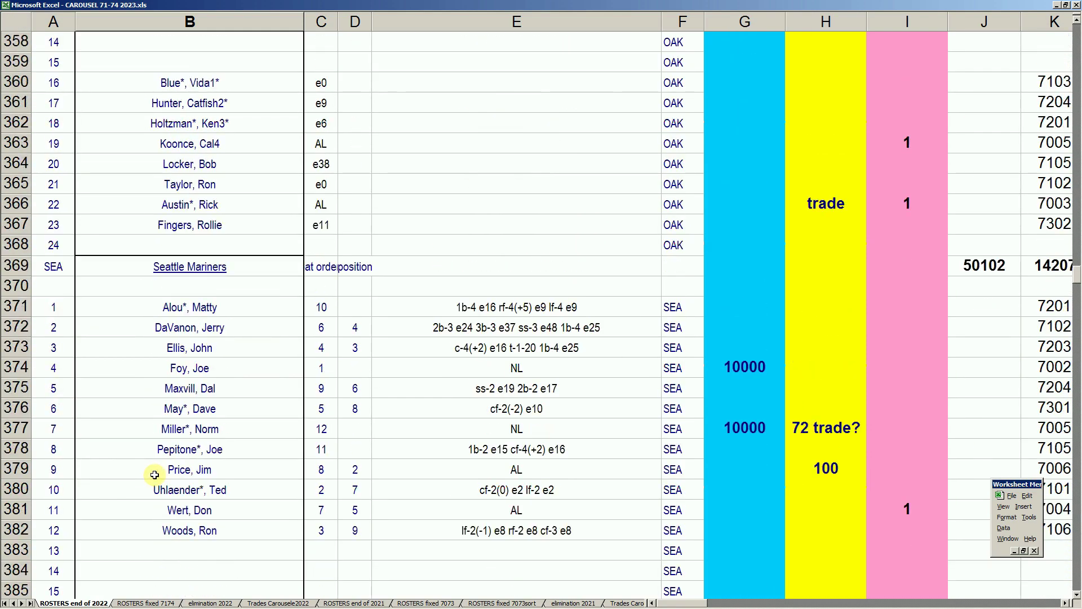
pyautogui.scroll(20, 154, 475)
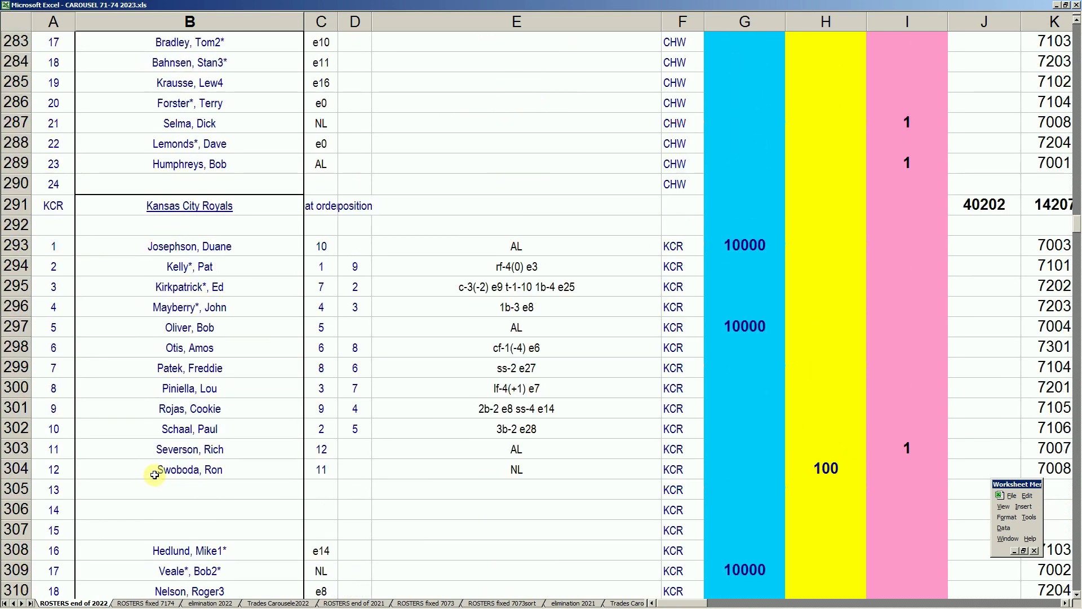
pyautogui.scroll(16, 154, 474)
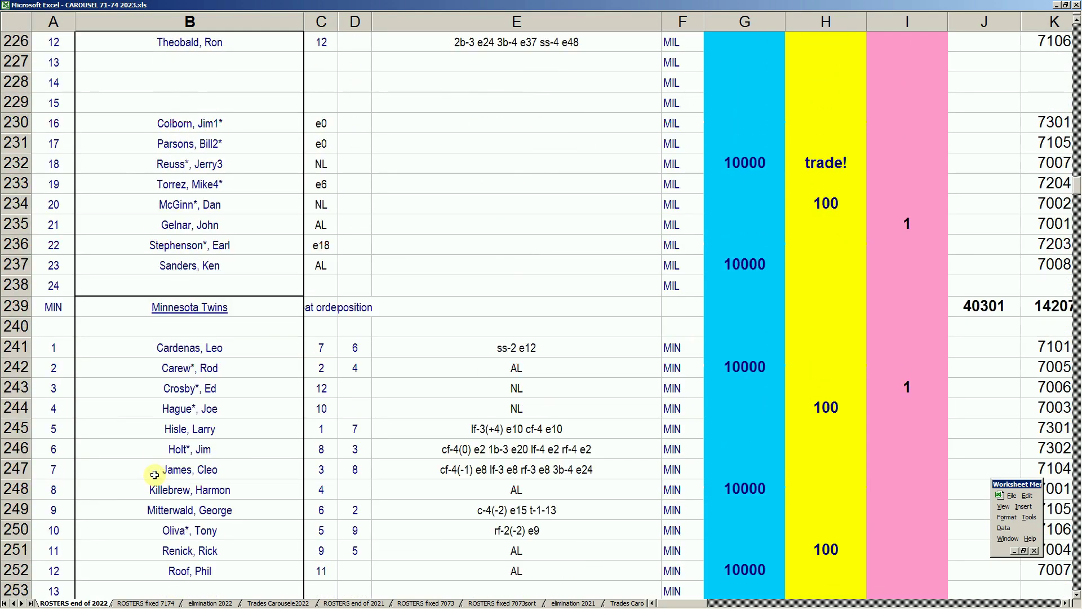
pyautogui.scroll(16, 154, 475)
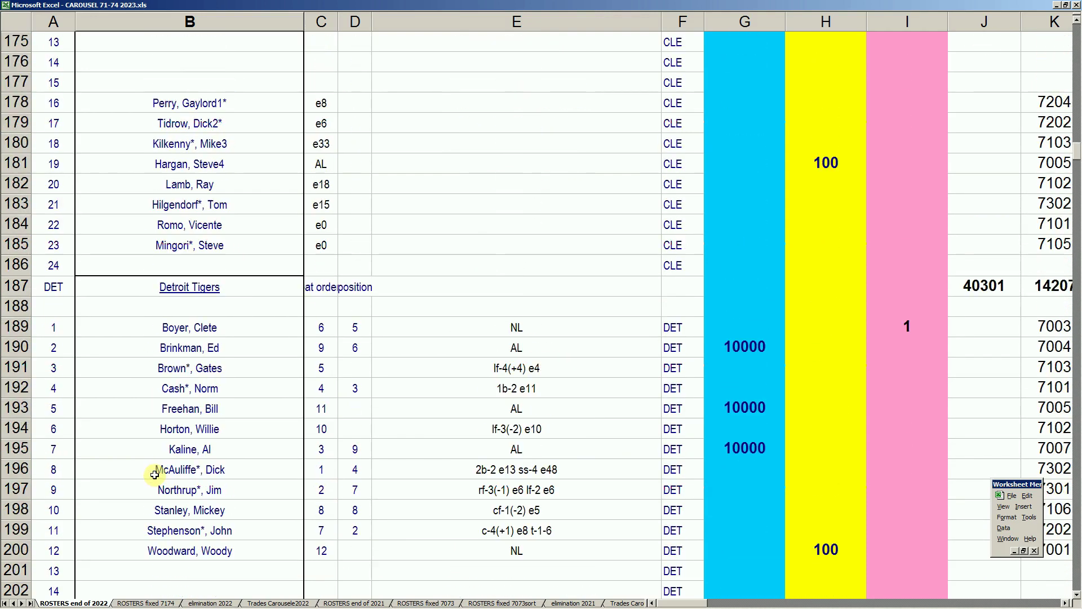
pyautogui.scroll(6, 155, 475)
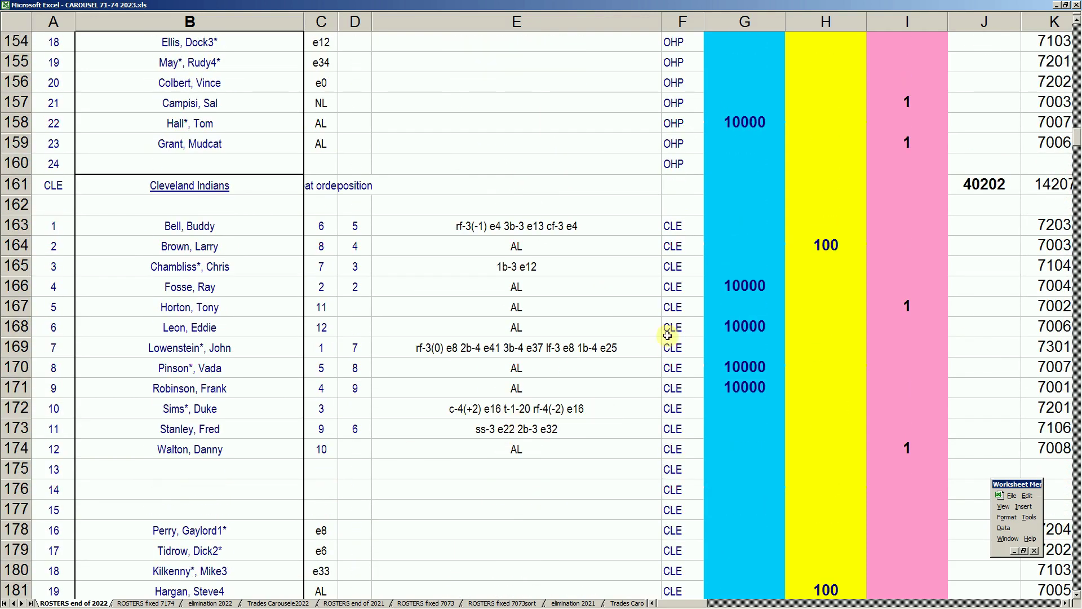
# Examine Cleveland's 10000, 100 and 1 entries in columns G, H and I of its end-of-2022 roster.
pyautogui.click(744, 290)
pyautogui.click(745, 327)
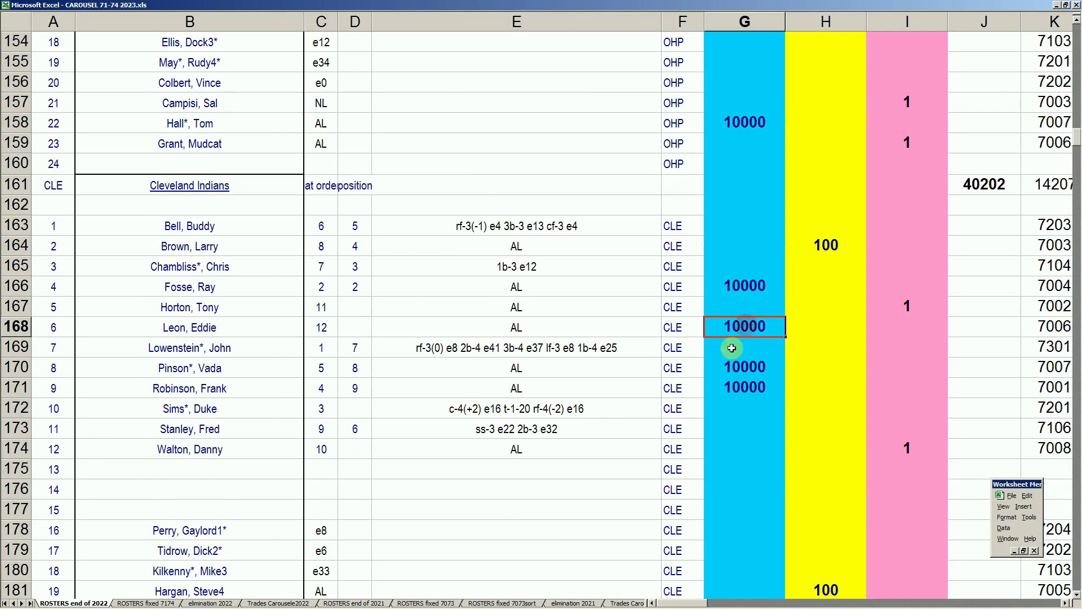
pyautogui.click(745, 366)
pyautogui.click(732, 391)
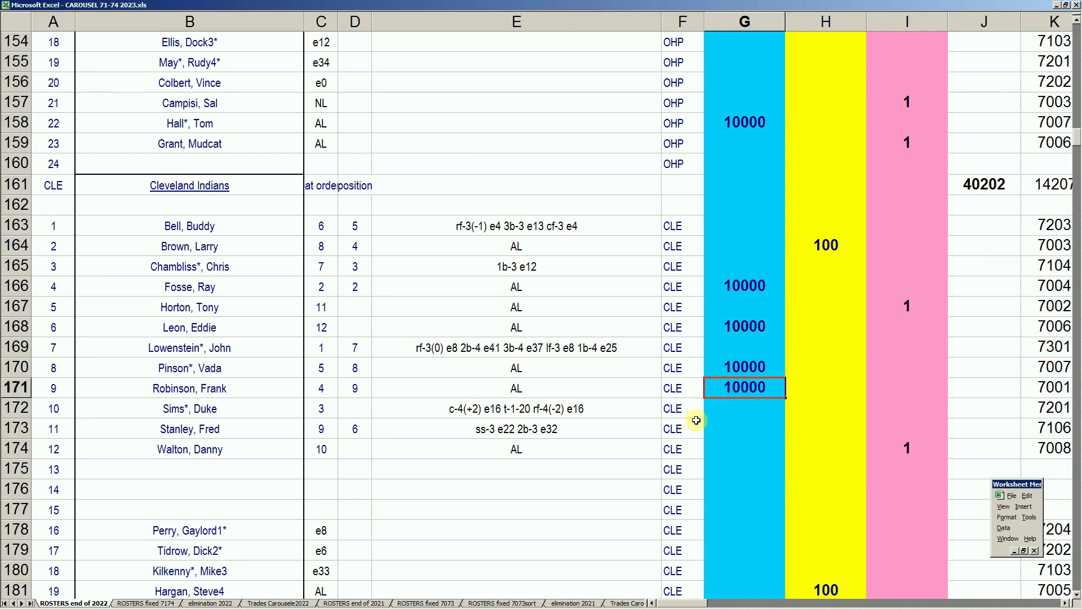
pyautogui.scroll(-1, 696, 420)
pyautogui.click(830, 185)
pyautogui.click(839, 530)
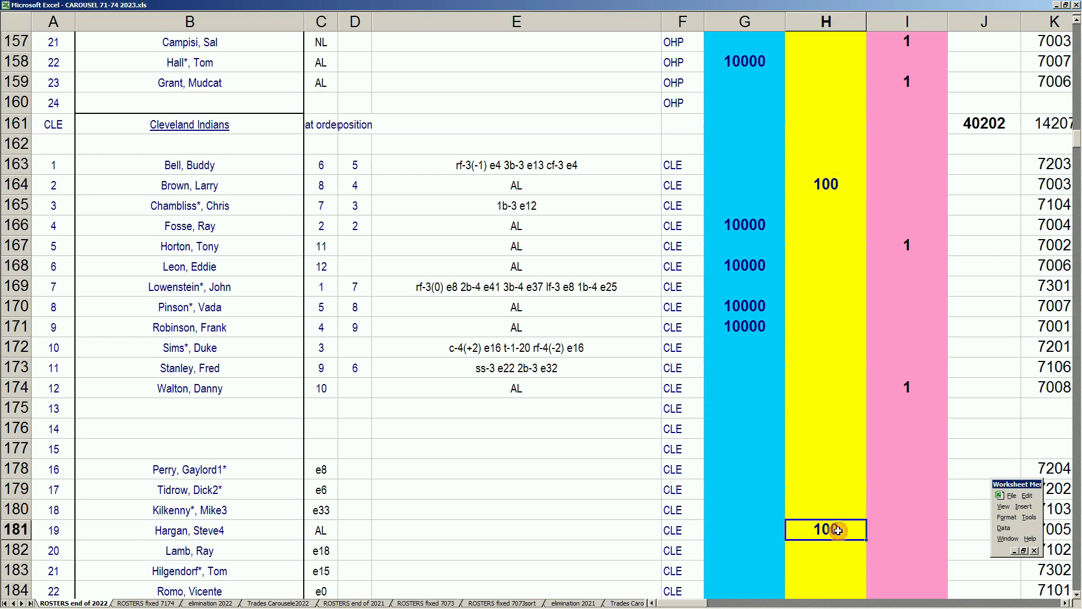
pyautogui.click(908, 243)
pyautogui.click(898, 390)
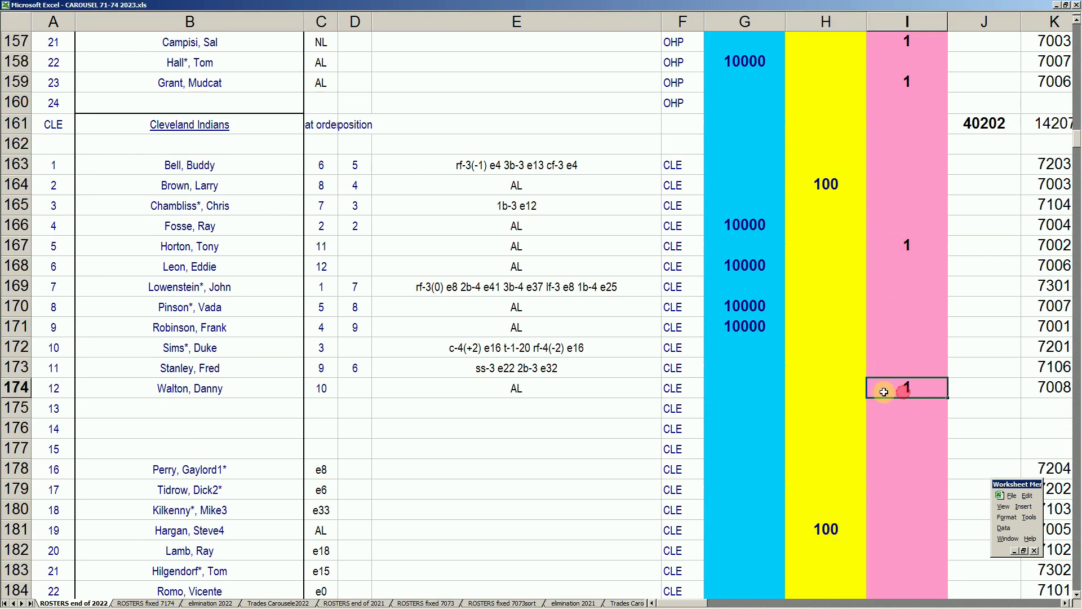
# Find the Cleveland Indians roster on the ROSTERS fixed 7174 sheet and check its column G entry in row 166.
pyautogui.click(147, 603)
pyautogui.click(227, 511)
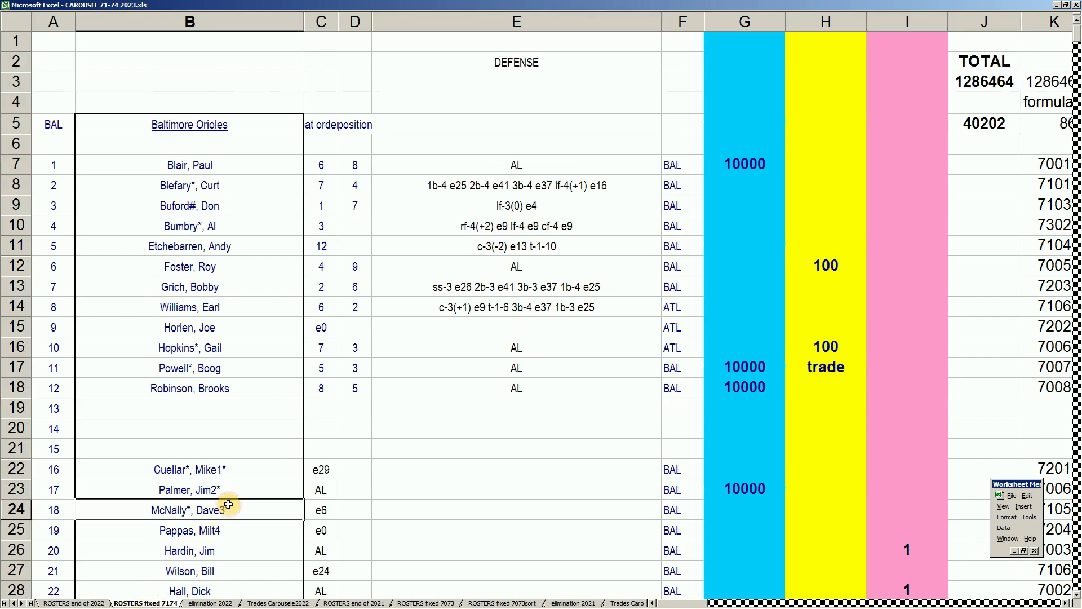
pyautogui.press('pagedown')
pyautogui.press('pagedown')
pyautogui.press('pagedown')
pyautogui.press('pagedown')
pyautogui.press('pagedown')
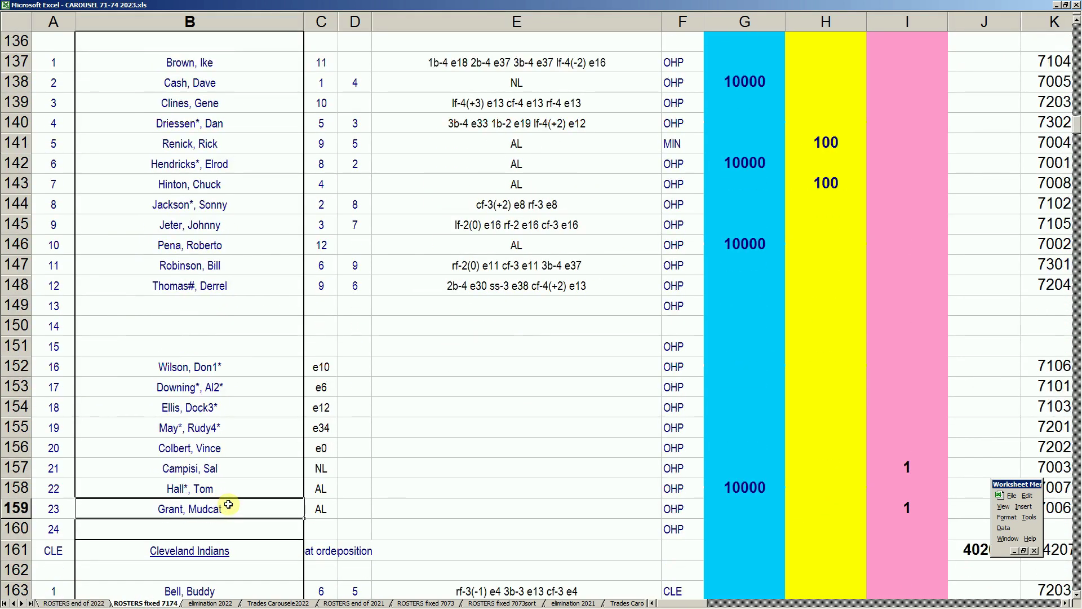
pyautogui.scroll(-7, 228, 505)
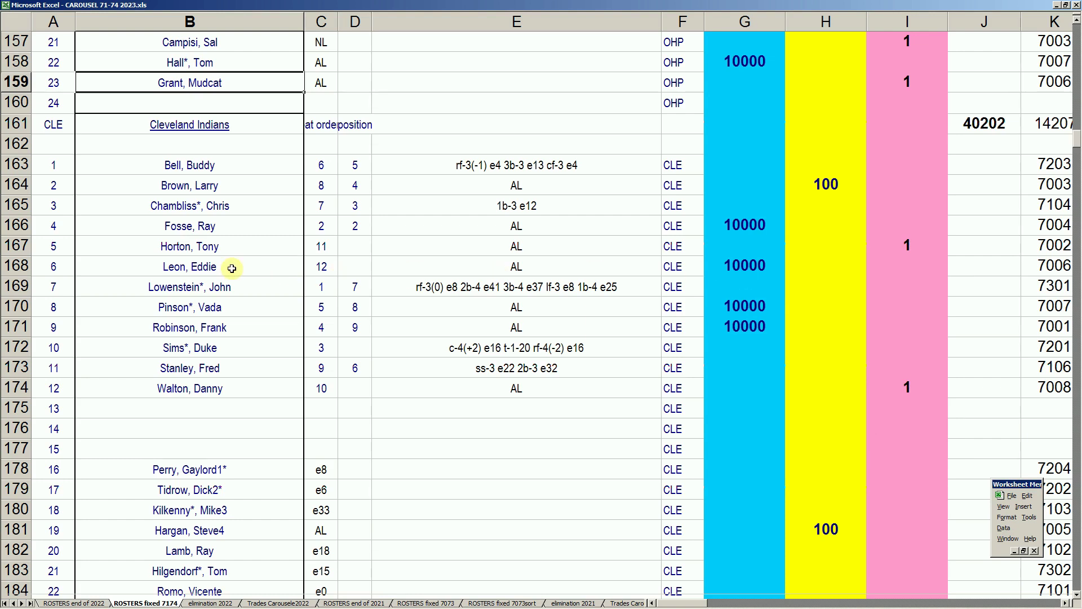
pyautogui.click(737, 224)
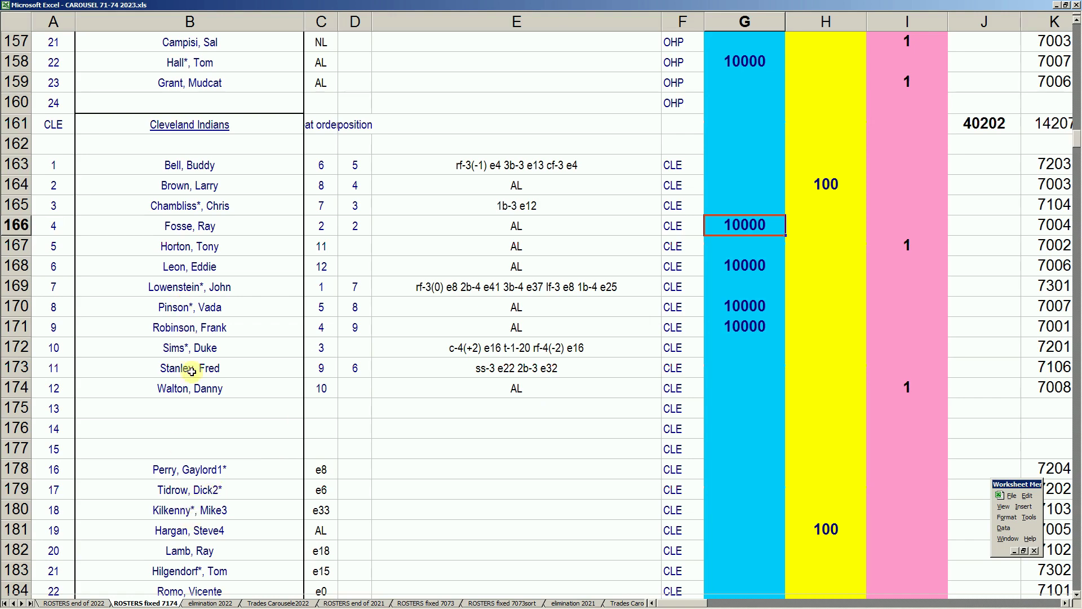
# Return to the elimination 2022 sheet and check the win and loss columns, including Cleveland's record in row 30.
pyautogui.click(200, 603)
pyautogui.click(238, 370)
pyautogui.click(239, 24)
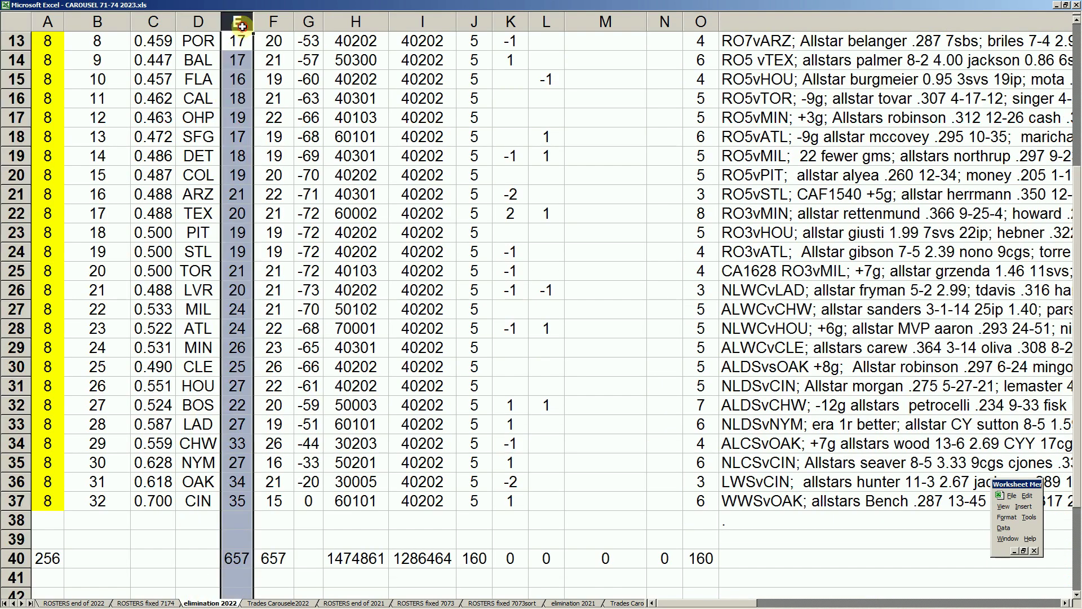
pyautogui.click(274, 23)
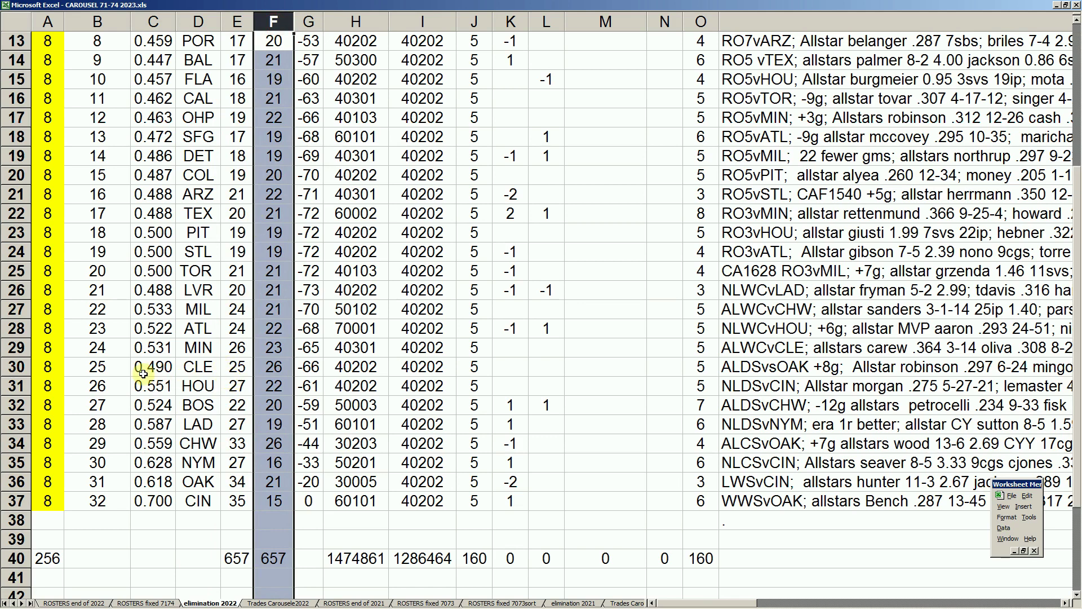
pyautogui.click(113, 370)
pyautogui.click(236, 368)
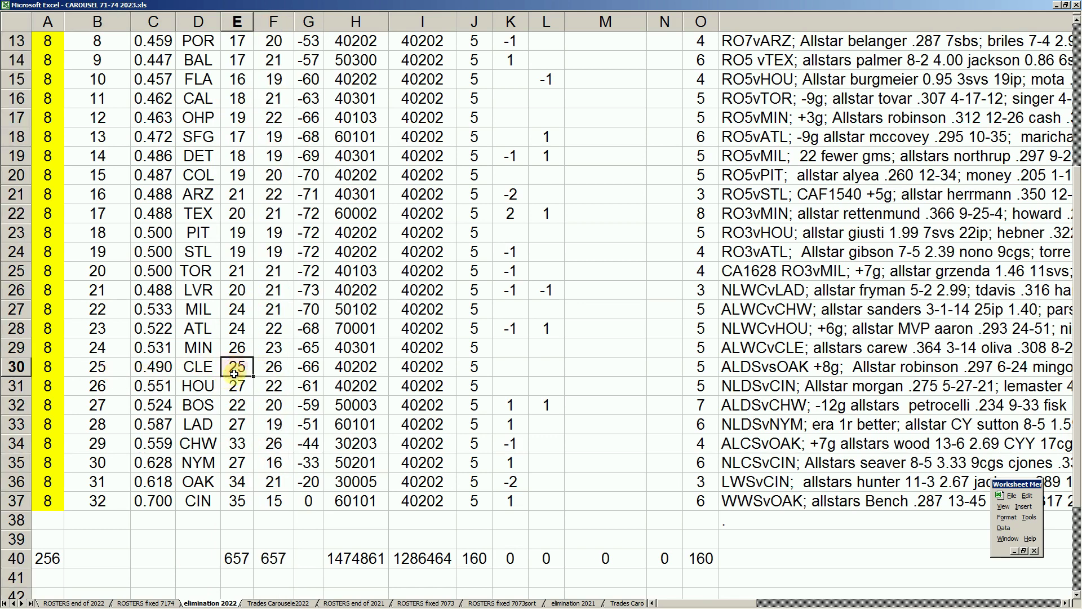
pyautogui.click(282, 369)
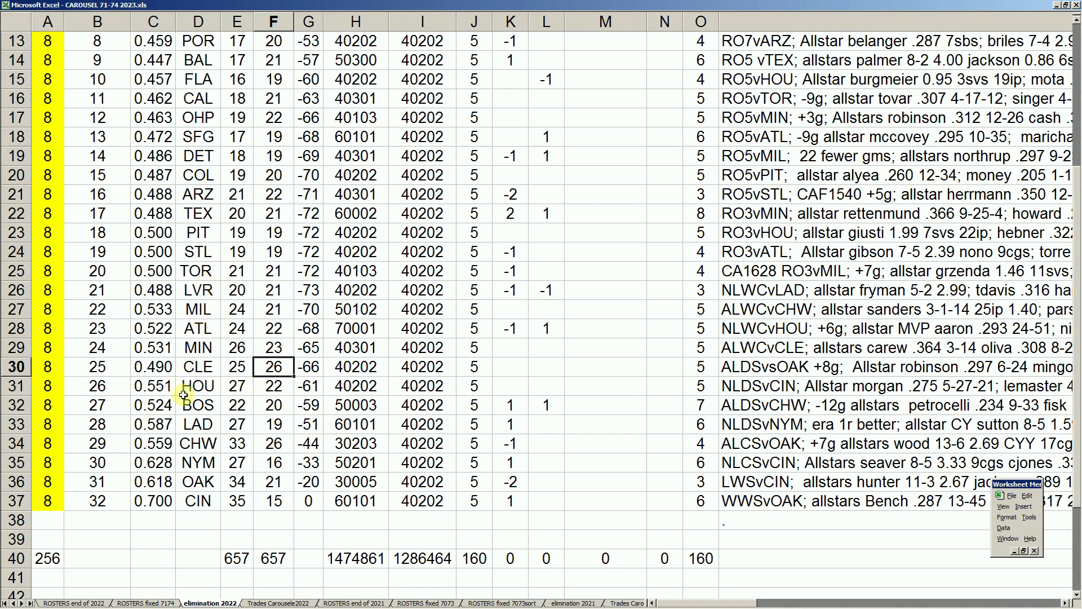
# Compare rows 30 to 33, CLE through LAD, and check Cleveland's after value and the HOU entry.
pyautogui.click(17, 367)
pyautogui.moveTo(20, 367); pyautogui.dragTo(16, 425)
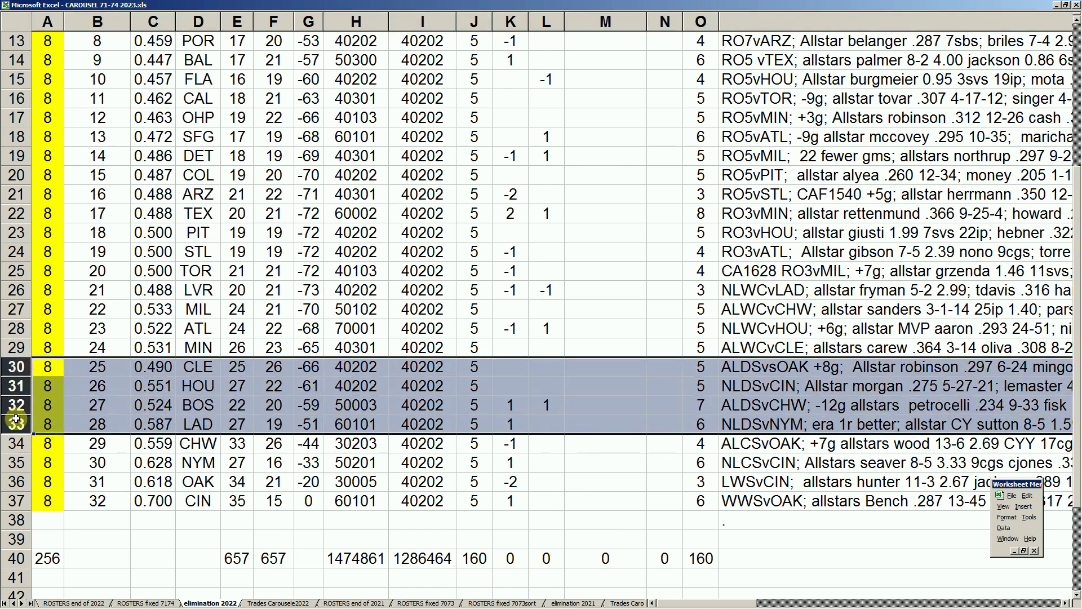
pyautogui.click(198, 369)
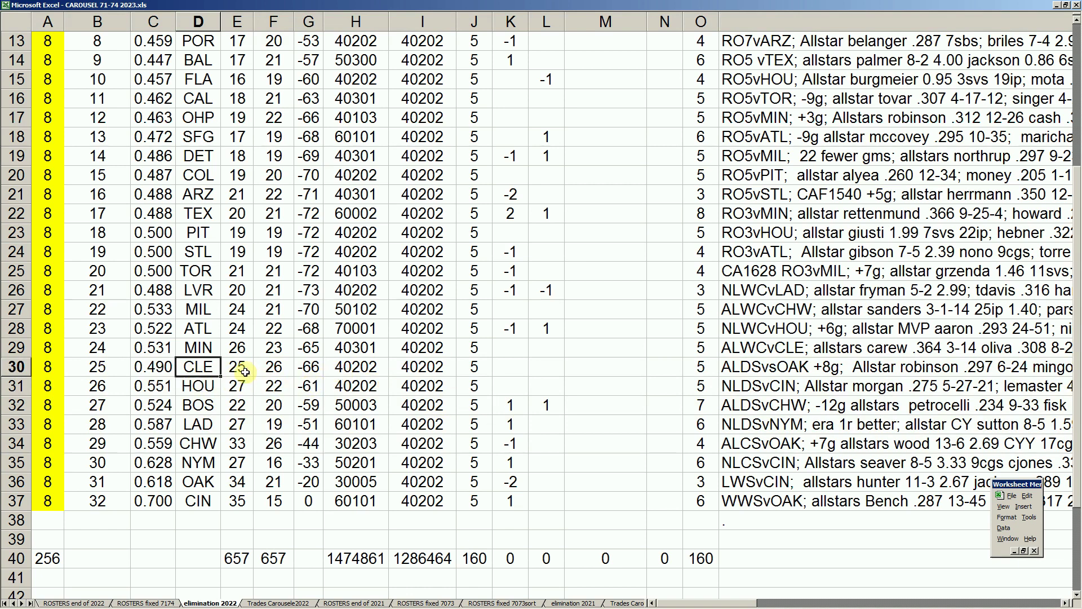
pyautogui.click(414, 372)
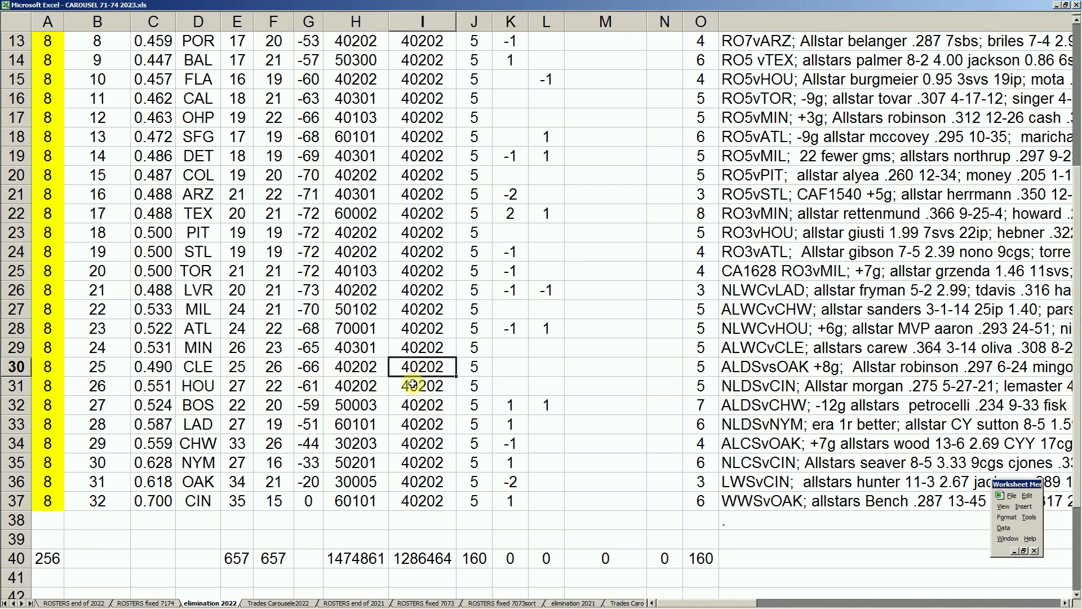
pyautogui.click(202, 387)
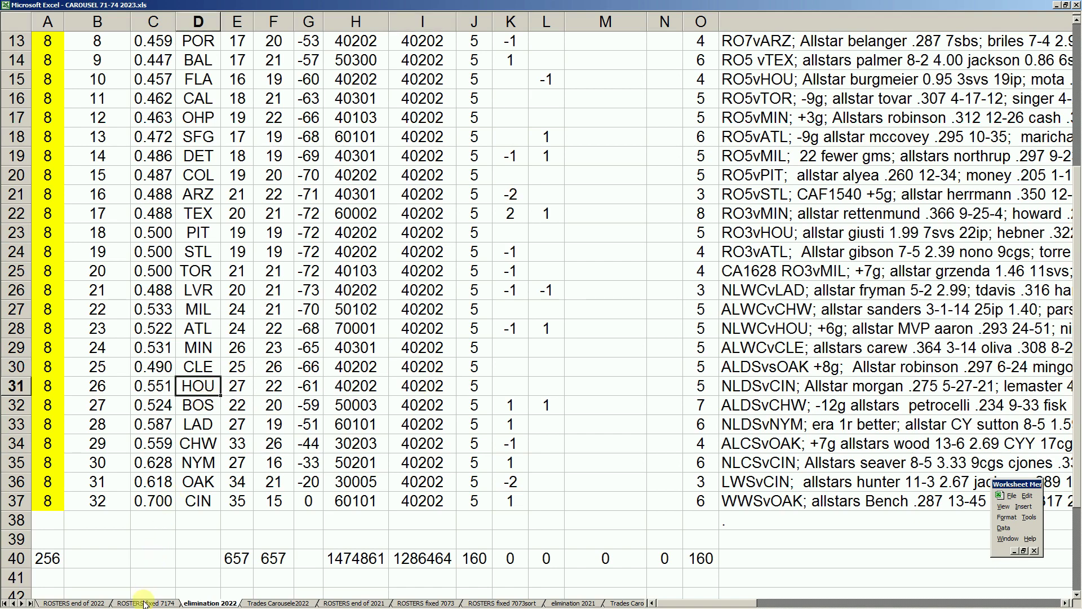
# Find the Houston Astros roster on the ROSTERS end of 2022 sheet.
pyautogui.click(100, 602)
pyautogui.click(183, 496)
pyautogui.scroll(-20, 183, 496)
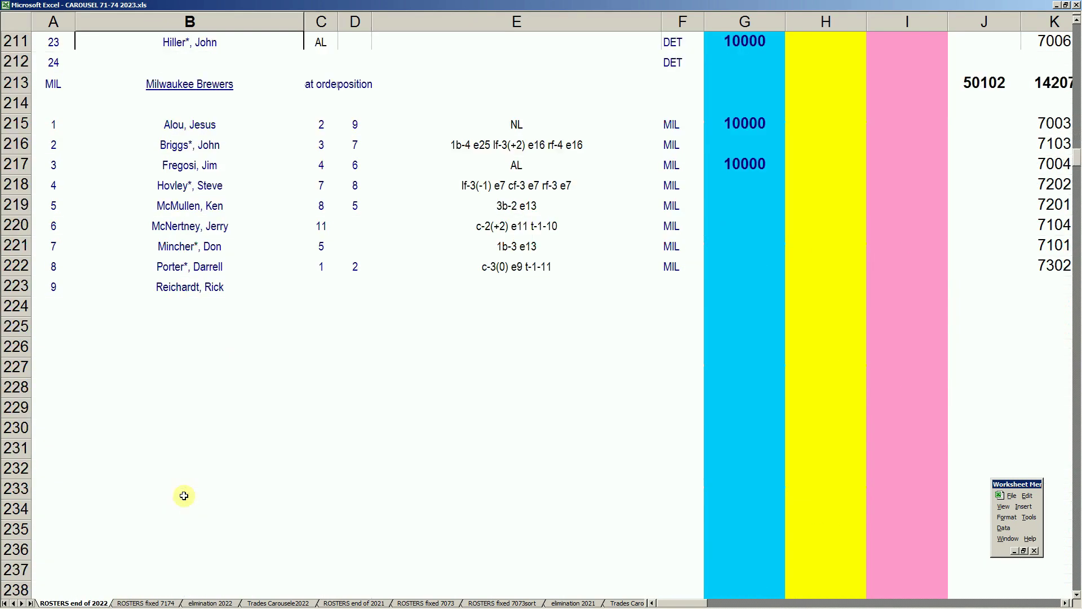
pyautogui.click(183, 495)
pyautogui.press('pagedown')
pyautogui.press('pagedown')
pyautogui.press('pagedown')
pyautogui.press('pagedown')
pyautogui.press('pagedown')
pyautogui.press('pagedown')
pyautogui.press('pagedown')
pyautogui.press('pagedown')
pyautogui.press('pagedown')
pyautogui.press('pagedown')
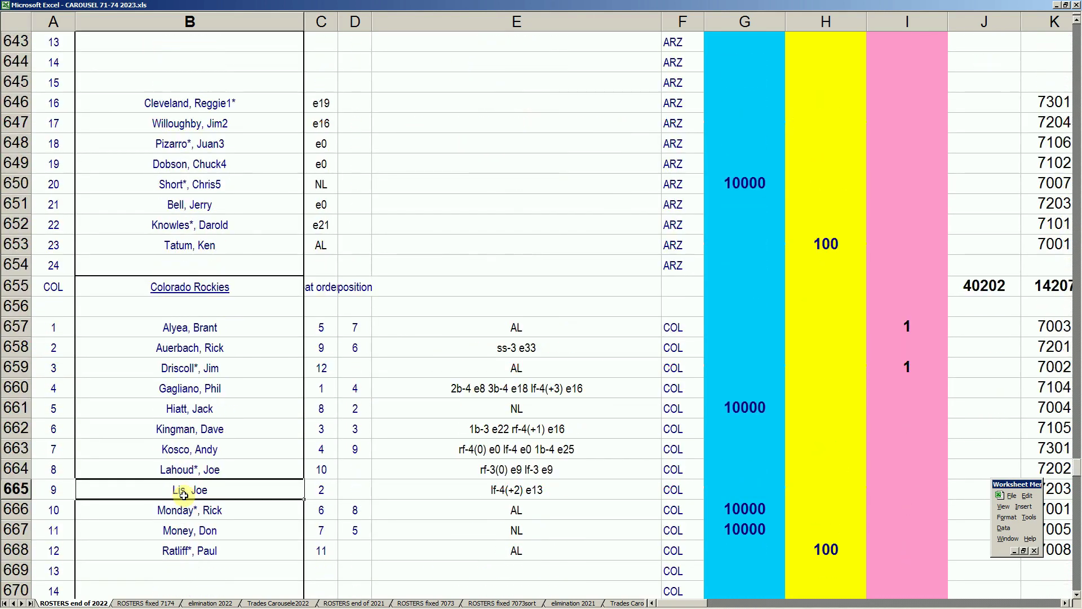
pyautogui.press('pagedown')
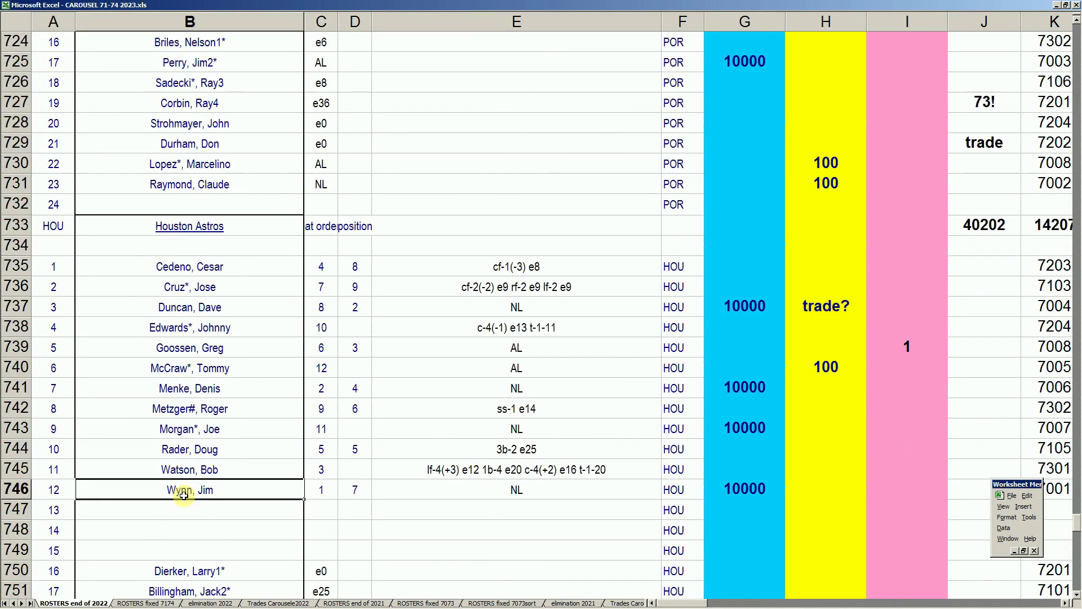
# Check the Houston Astros' column G entries in rows 737, 741, 743 and 746 on the ROSTERS end of 2022 sheet.
pyautogui.scroll(-3, 184, 495)
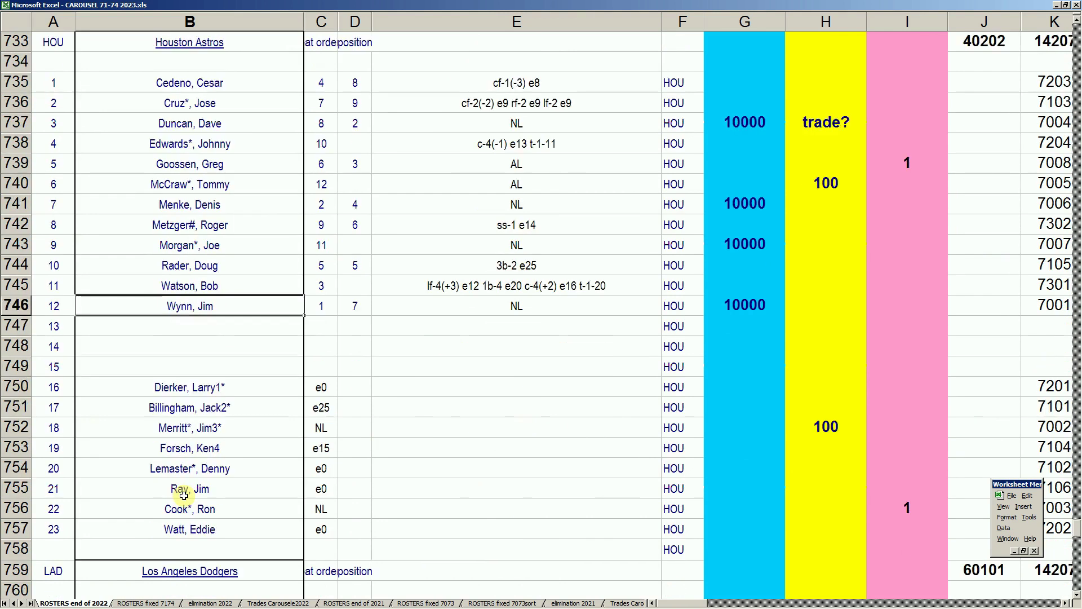
pyautogui.scroll(1, 183, 495)
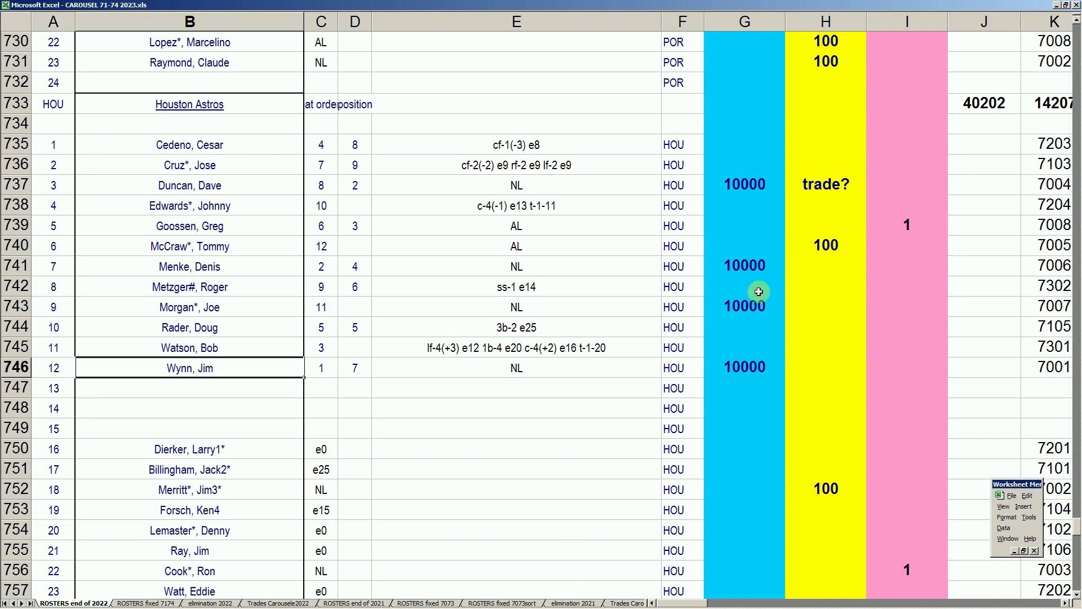
pyautogui.click(751, 181)
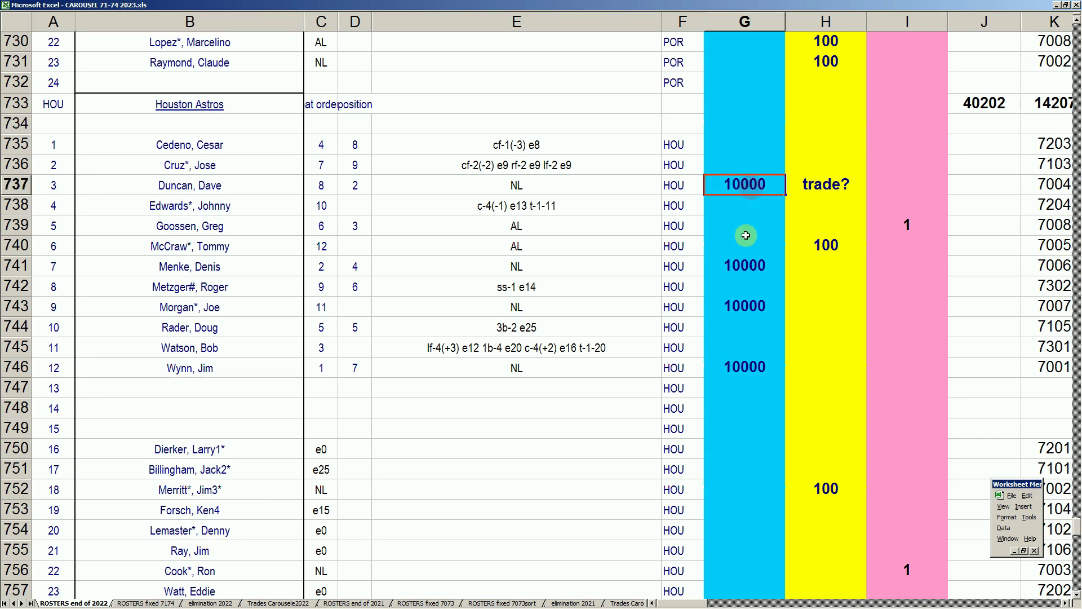
pyautogui.click(740, 263)
pyautogui.click(734, 306)
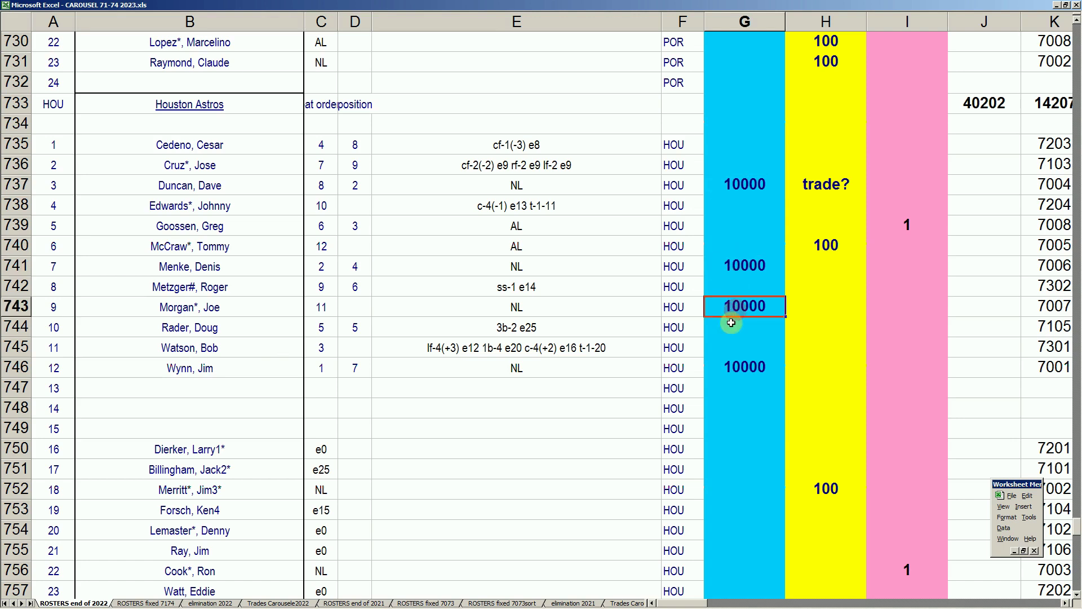
pyautogui.click(736, 367)
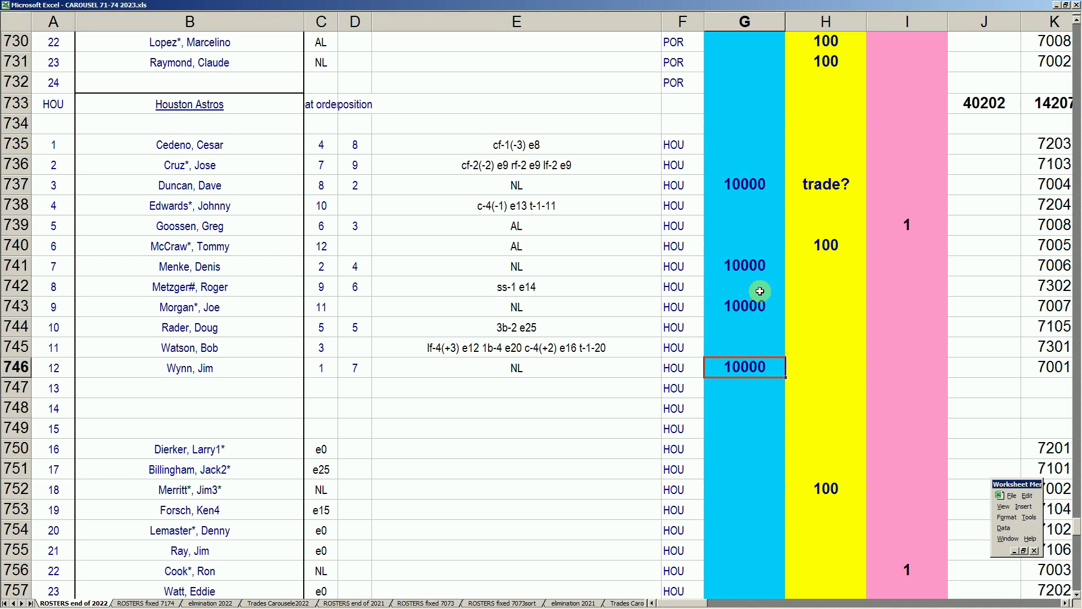
pyautogui.click(740, 306)
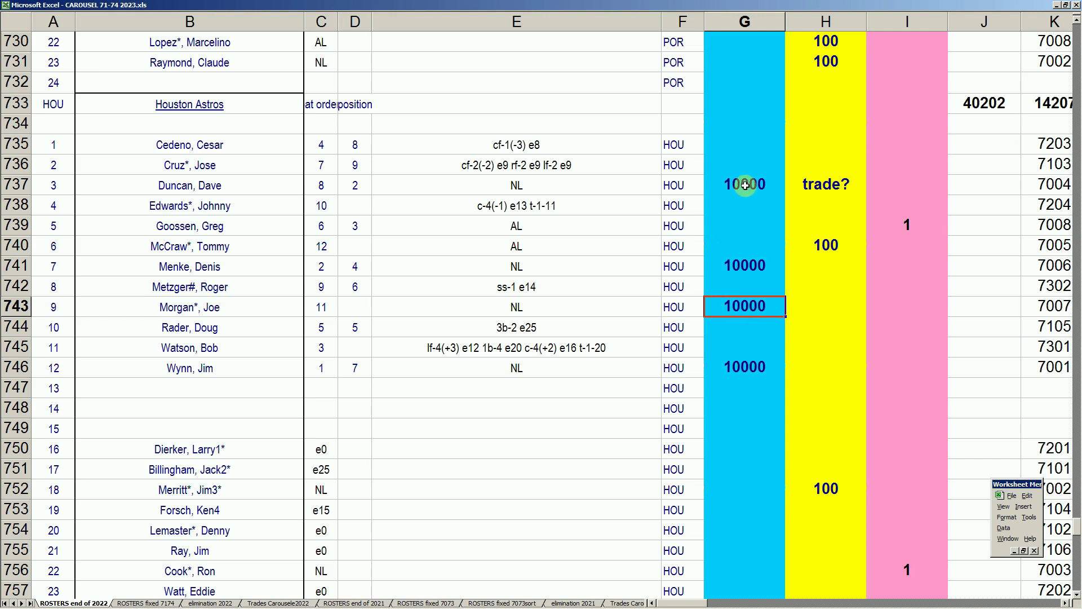
# Check Houston's column H entries in rows 740 and 752 and its column I entries in rows 756 and 739.
pyautogui.click(821, 255)
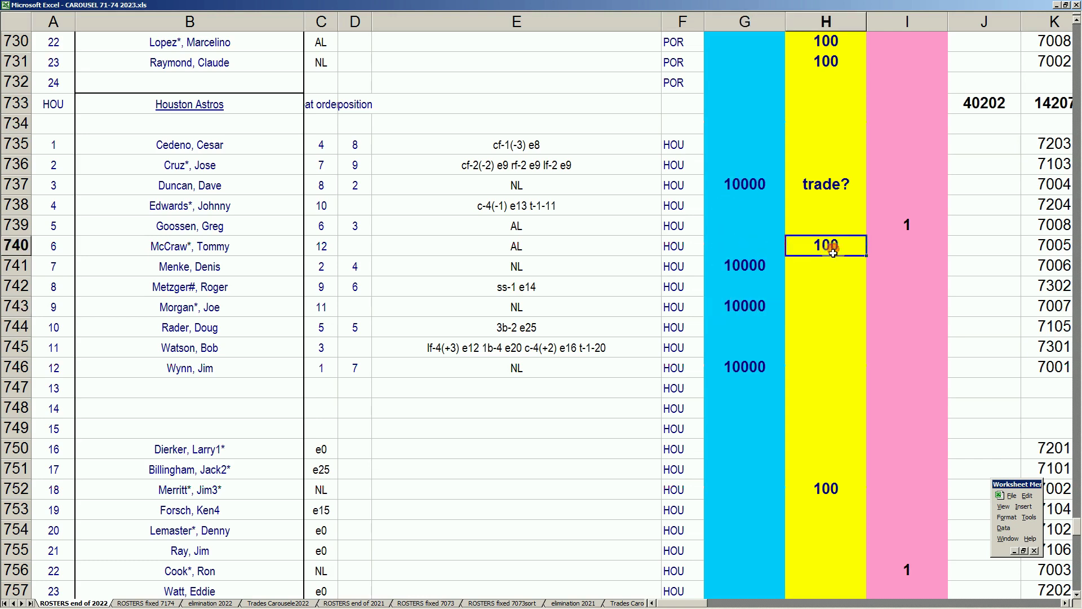
pyautogui.click(828, 488)
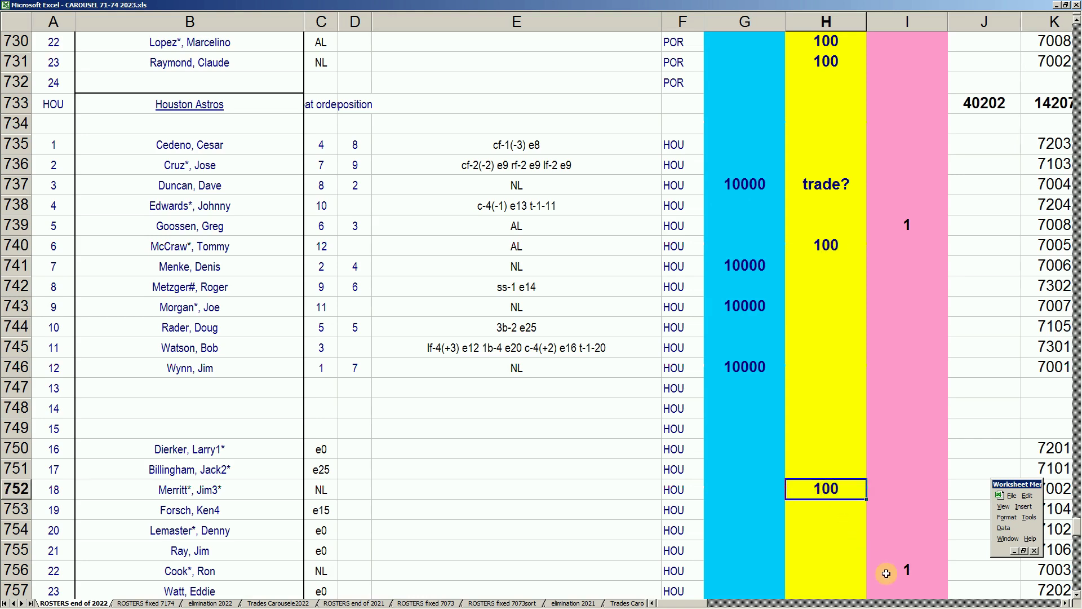
pyautogui.click(897, 573)
pyautogui.click(905, 225)
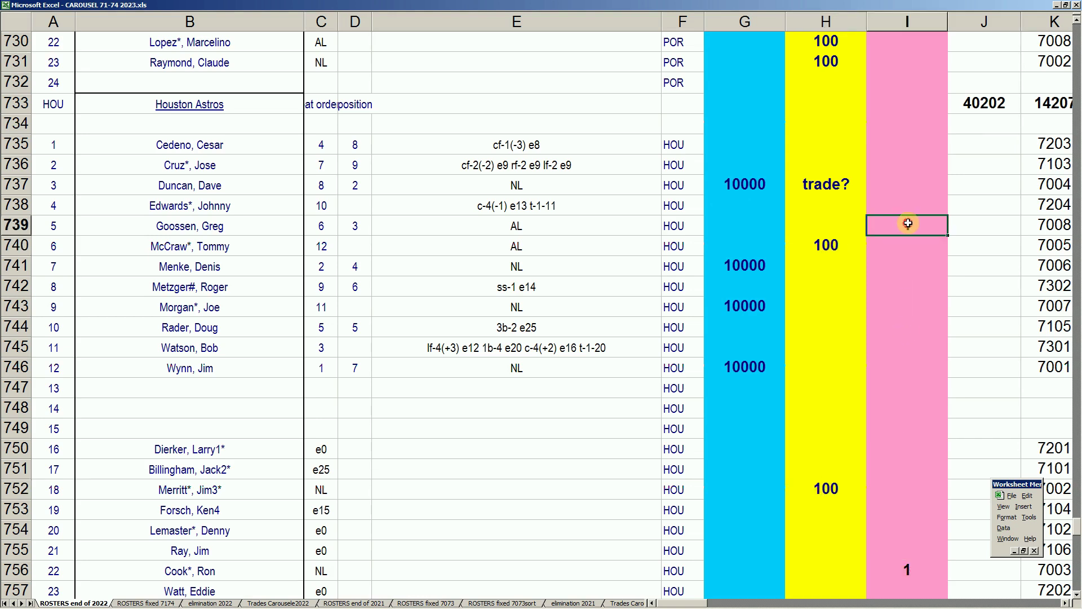
# Find the Houston Astros roster on the ROSTERS fixed 7174 sheet.
pyautogui.click(145, 604)
pyautogui.click(193, 493)
pyautogui.press('pagedown')
pyautogui.press('pagedown')
pyautogui.press('pagedown')
pyautogui.press('pagedown')
pyautogui.press('pagedown')
pyautogui.press('pagedown')
pyautogui.press('pagedown')
pyautogui.press('pagedown')
pyautogui.press('pagedown')
pyautogui.press('pagedown')
pyautogui.press('pagedown')
pyautogui.press('pagedown')
pyautogui.press('pagedown')
pyautogui.press('pagedown')
pyautogui.press('pagedown')
pyautogui.press('pagedown')
pyautogui.press('pagedown')
pyautogui.press('pagedown')
pyautogui.press('pagedown')
pyautogui.press('pagedown')
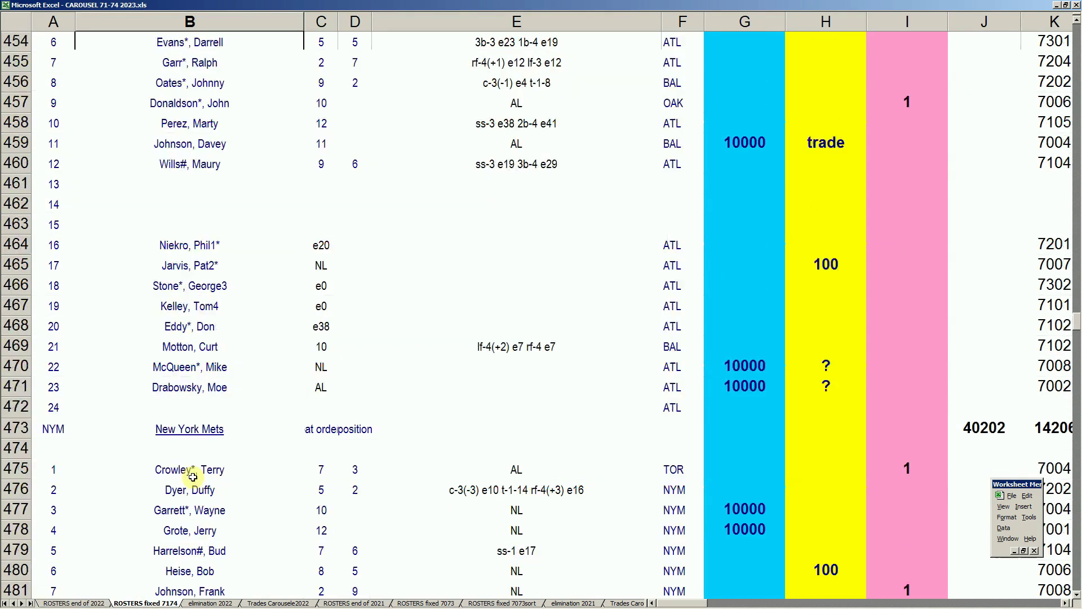
pyautogui.press('pagedown')
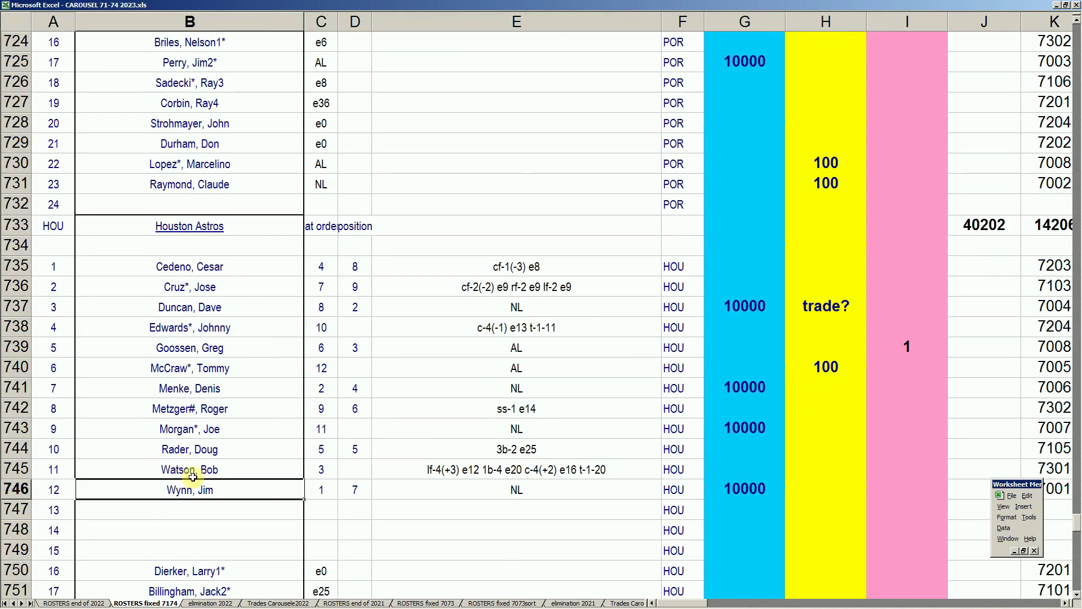
# Check Houston's fixed-roster entries in column G, rows 737, 741, 743 and 746, and in column H, row 740.
pyautogui.scroll(-2, 192, 477)
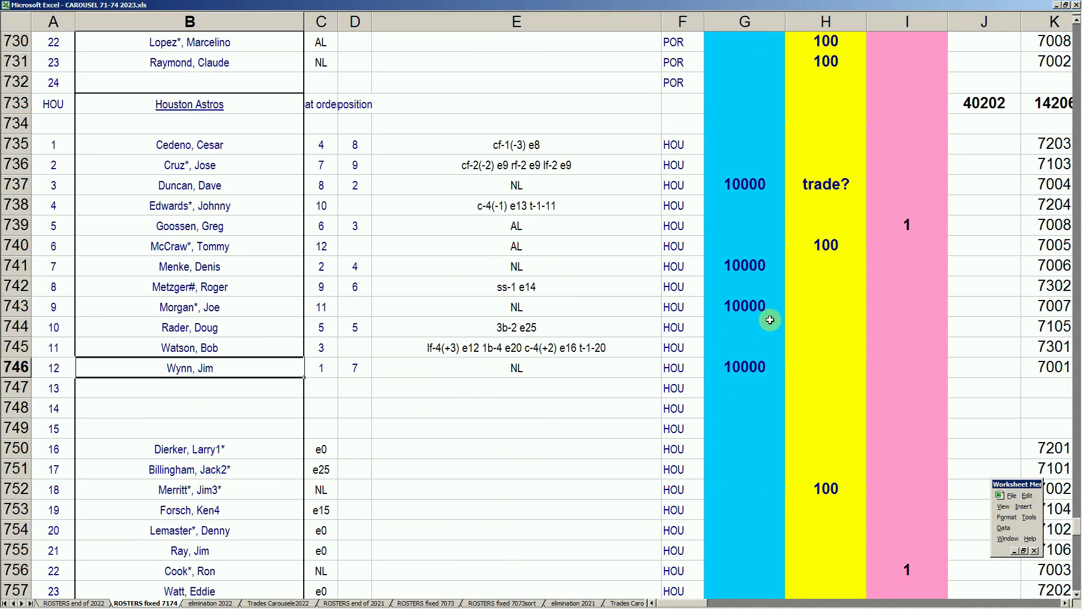
pyautogui.click(743, 183)
pyautogui.click(741, 265)
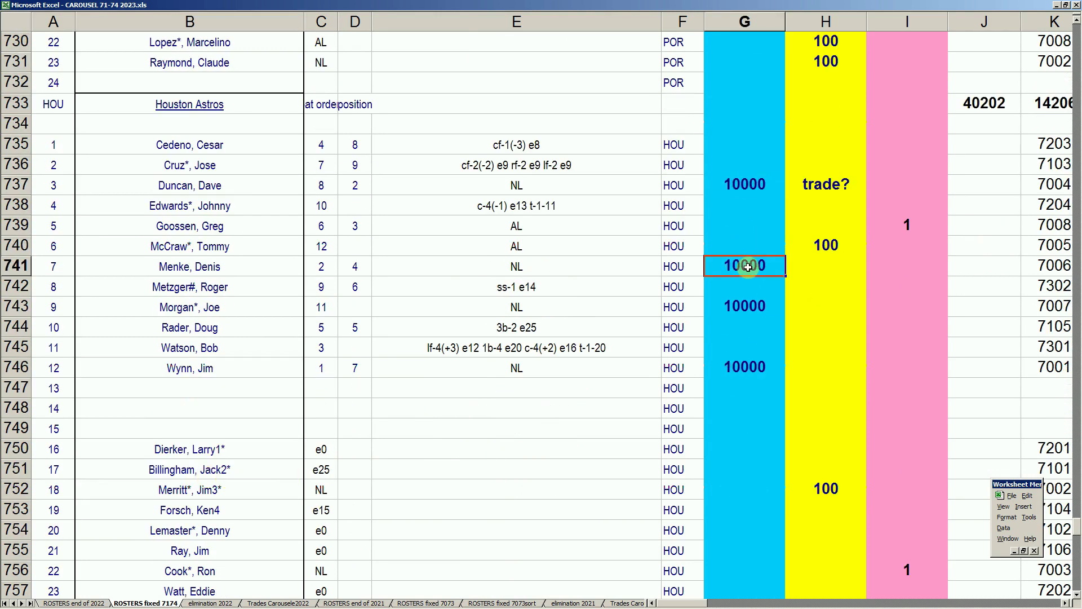
pyautogui.click(743, 306)
pyautogui.click(743, 366)
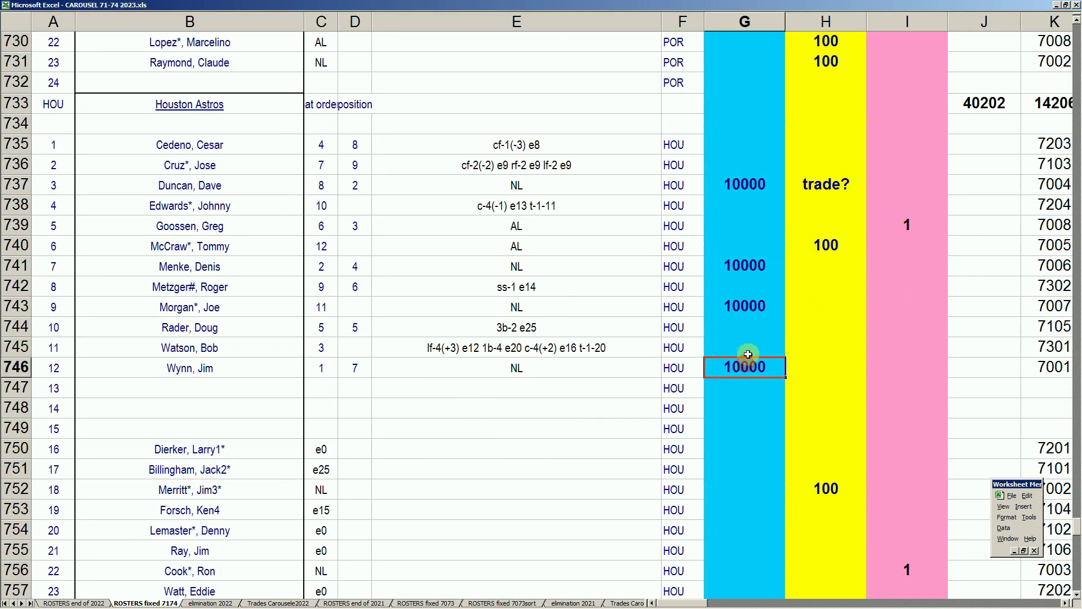
pyautogui.click(812, 244)
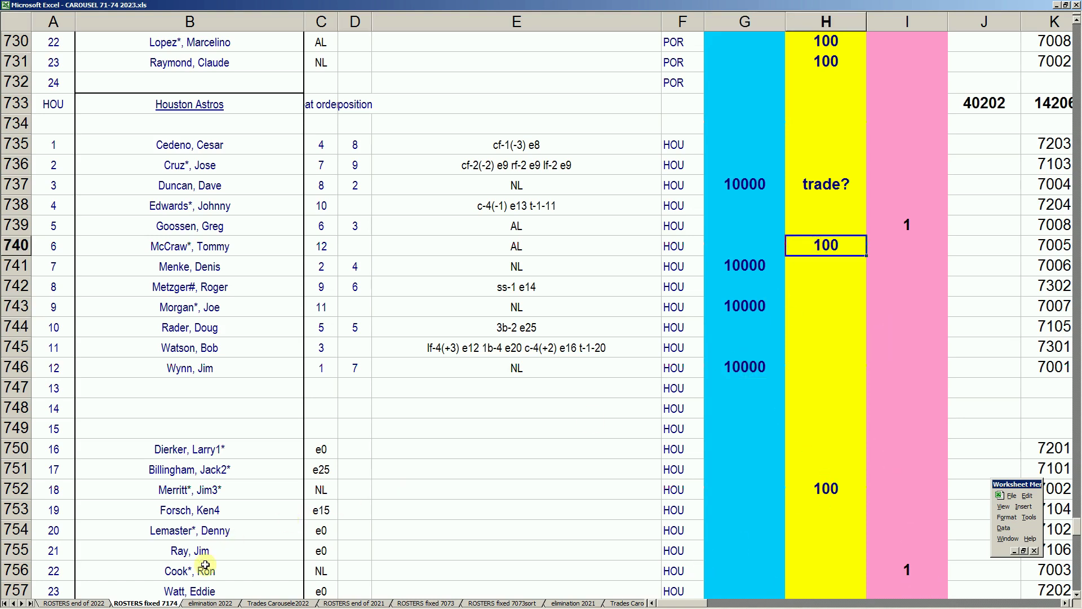
# Return to the elimination 2022 sheet and check Boston's record and its column H value in row 32.
pyautogui.click(210, 603)
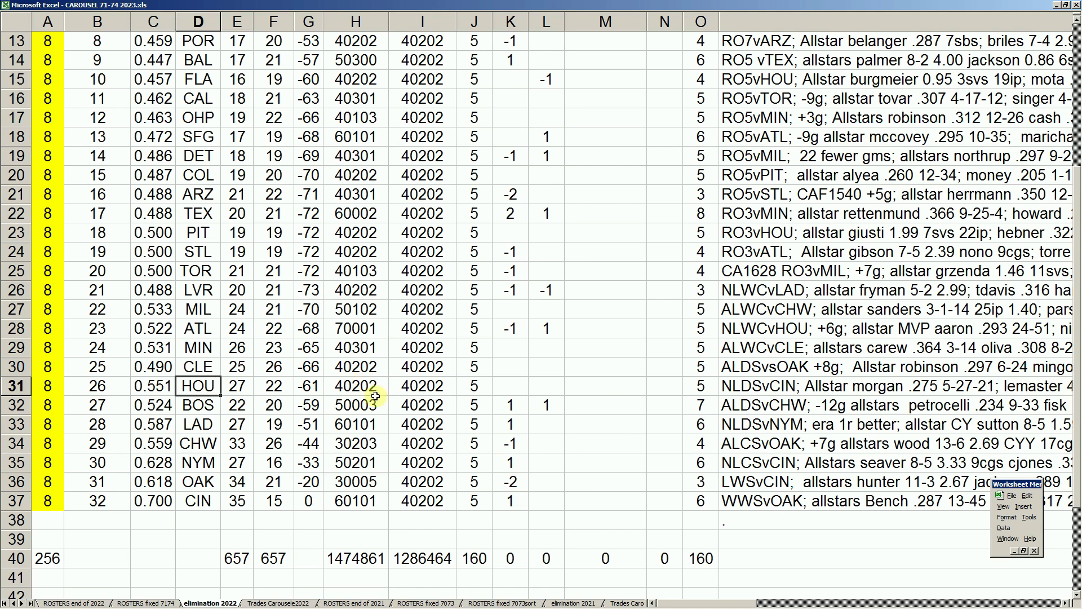
pyautogui.click(204, 405)
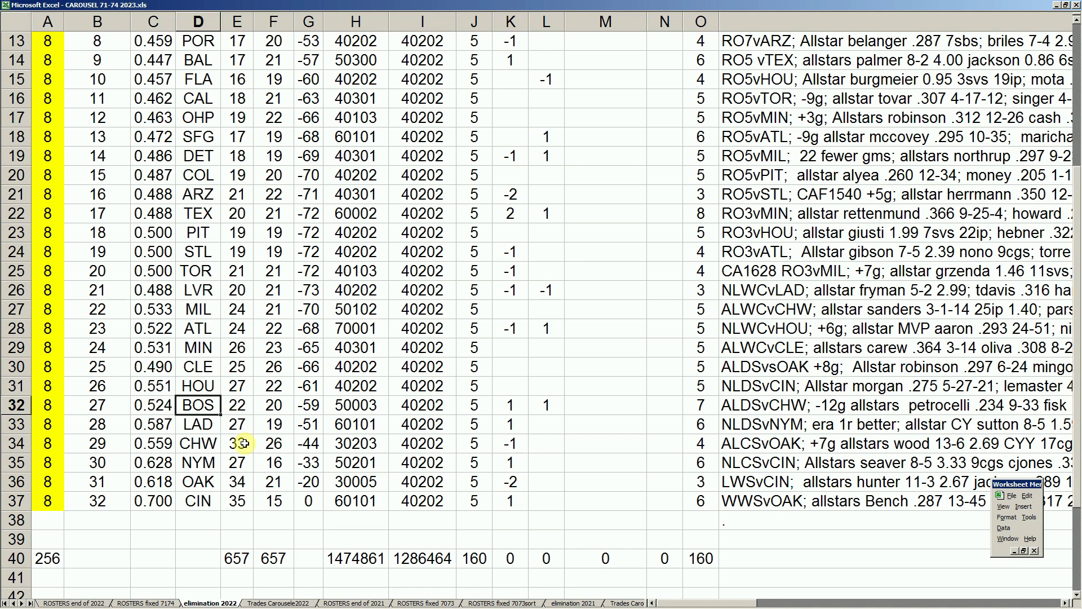
pyautogui.click(338, 407)
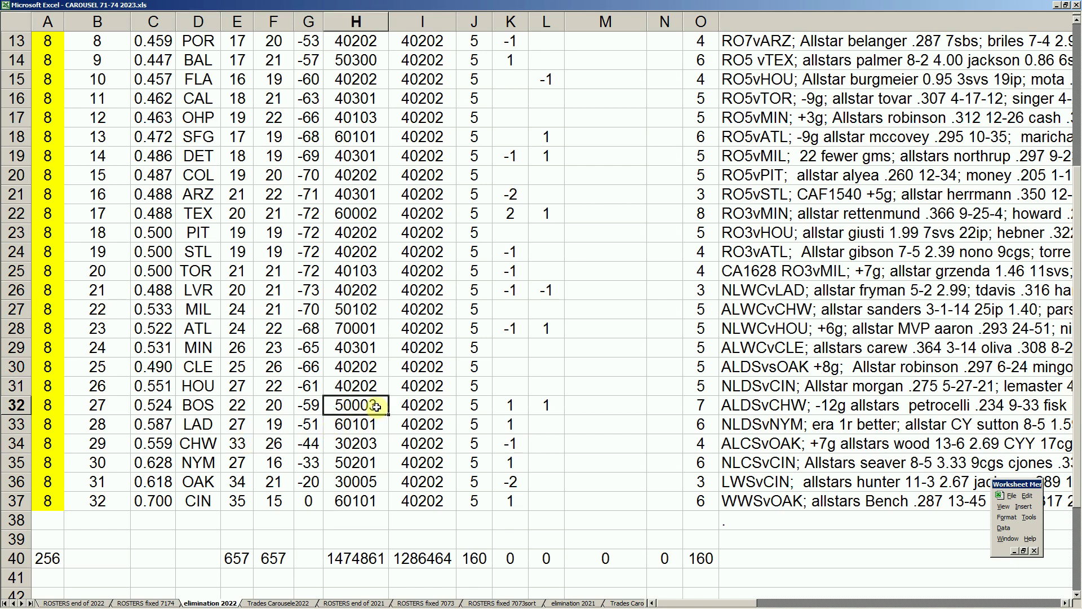
pyautogui.click(198, 405)
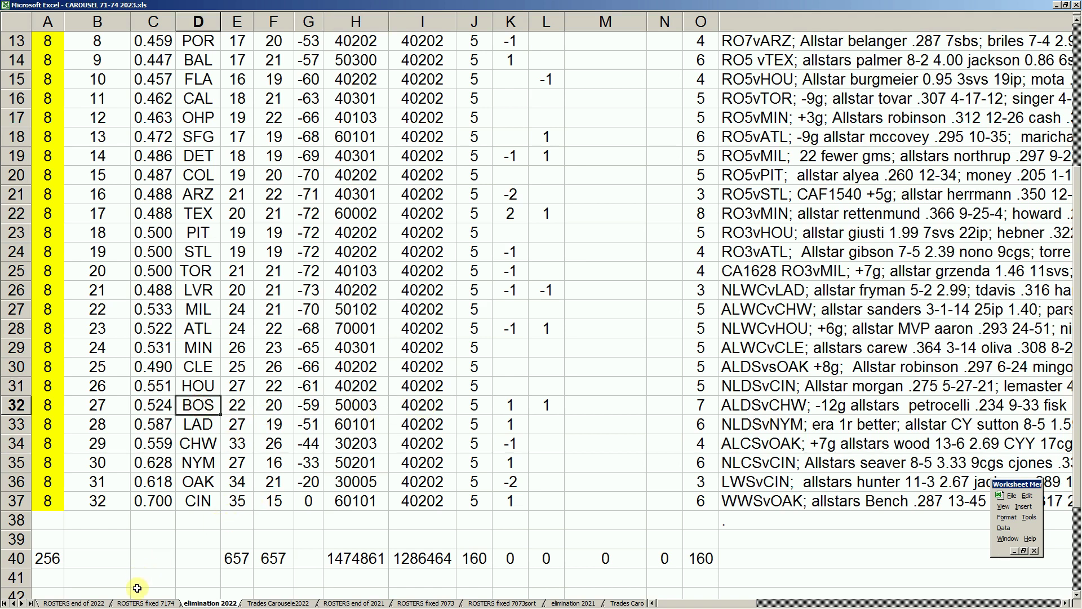
# Find the Boston Red Sox roster on the ROSTERS end of 2022 sheet.
pyautogui.click(96, 603)
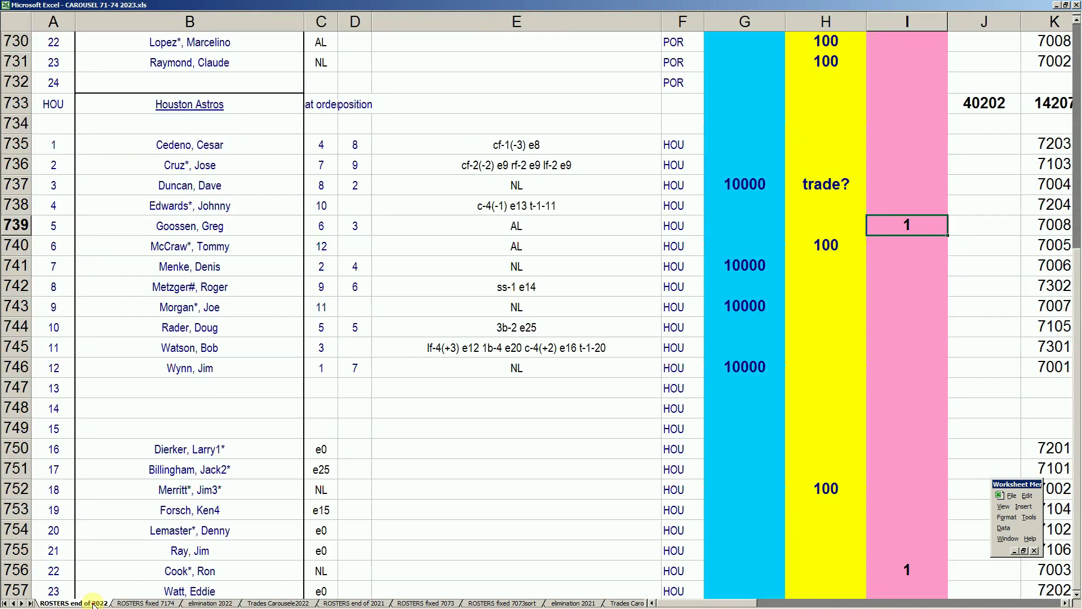
pyautogui.click(197, 427)
pyautogui.press('pageup')
pyautogui.press('pageup')
pyautogui.press('pageup')
pyautogui.press('pageup')
pyautogui.press('pageup')
pyautogui.press('pageup')
pyautogui.press('pageup')
pyautogui.press('pageup')
pyautogui.press('pageup')
pyautogui.press('pageup')
pyautogui.press('pageup')
pyautogui.press('pageup')
pyautogui.press('pageup')
pyautogui.press('pageup')
pyautogui.press('pageup')
pyautogui.press('pageup')
pyautogui.press('pageup')
pyautogui.press('pageup')
pyautogui.press('pageup')
pyautogui.press('pageup')
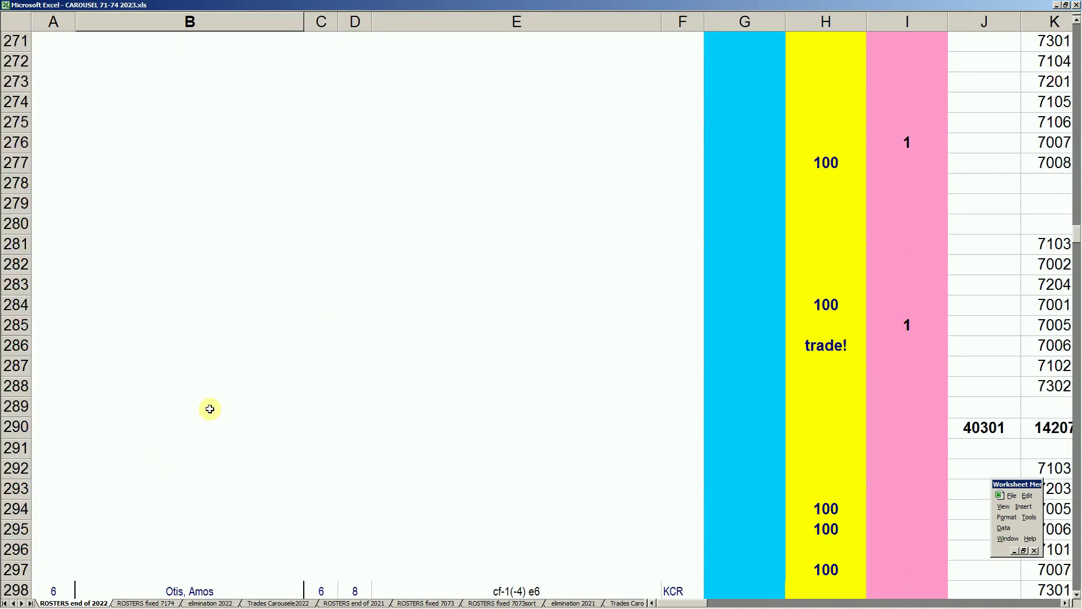
pyautogui.scroll(-9, 341, 402)
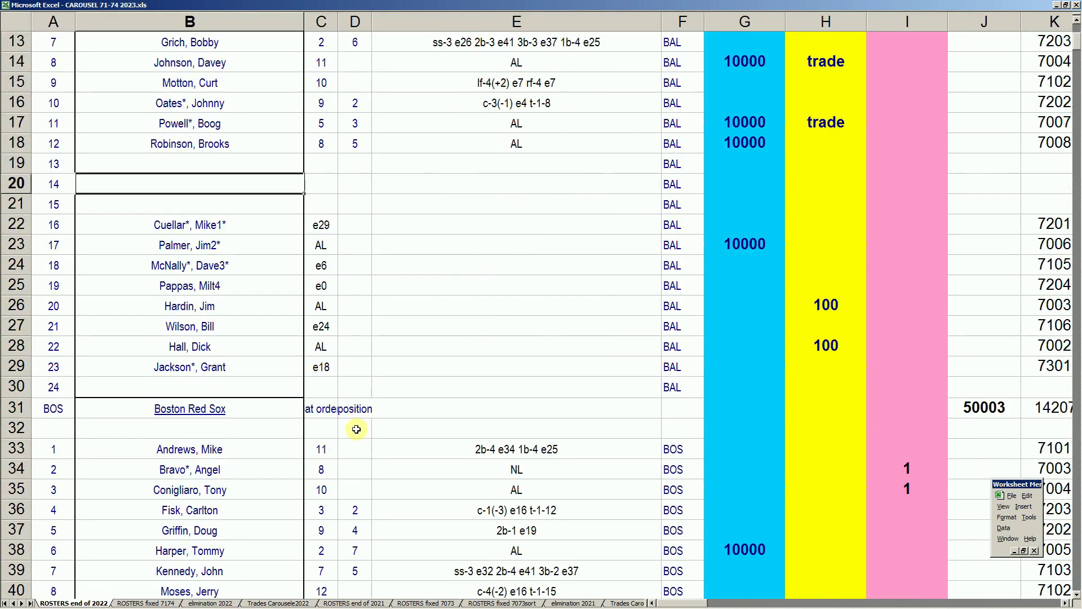
# Check the Boston Red Sox column G entries in rows 38, 41, 42, 44 and 51.
pyautogui.click(761, 247)
pyautogui.click(739, 312)
pyautogui.click(737, 329)
pyautogui.click(736, 366)
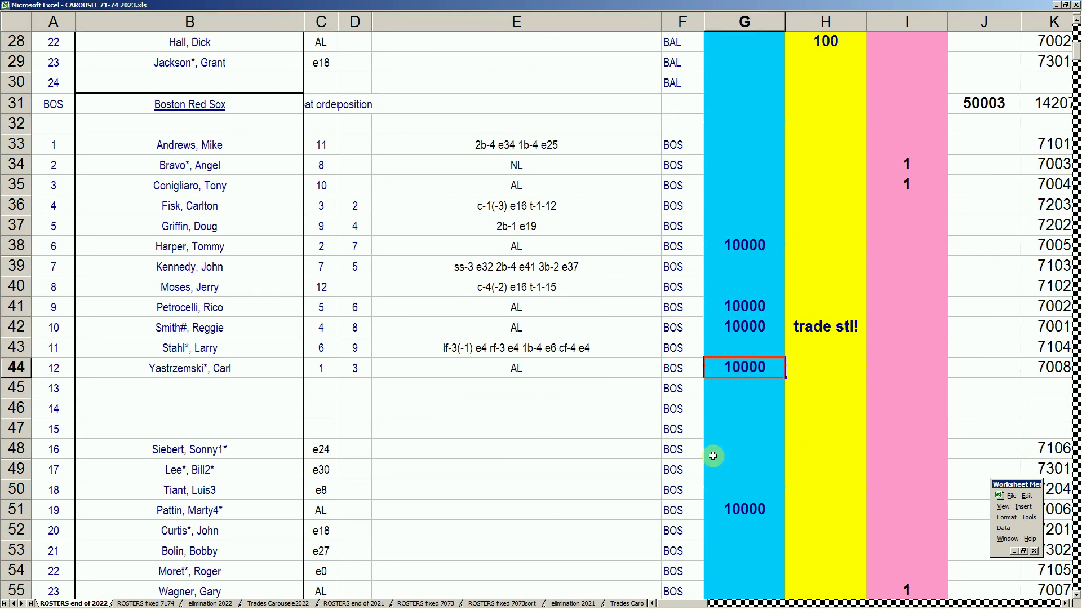
pyautogui.click(734, 511)
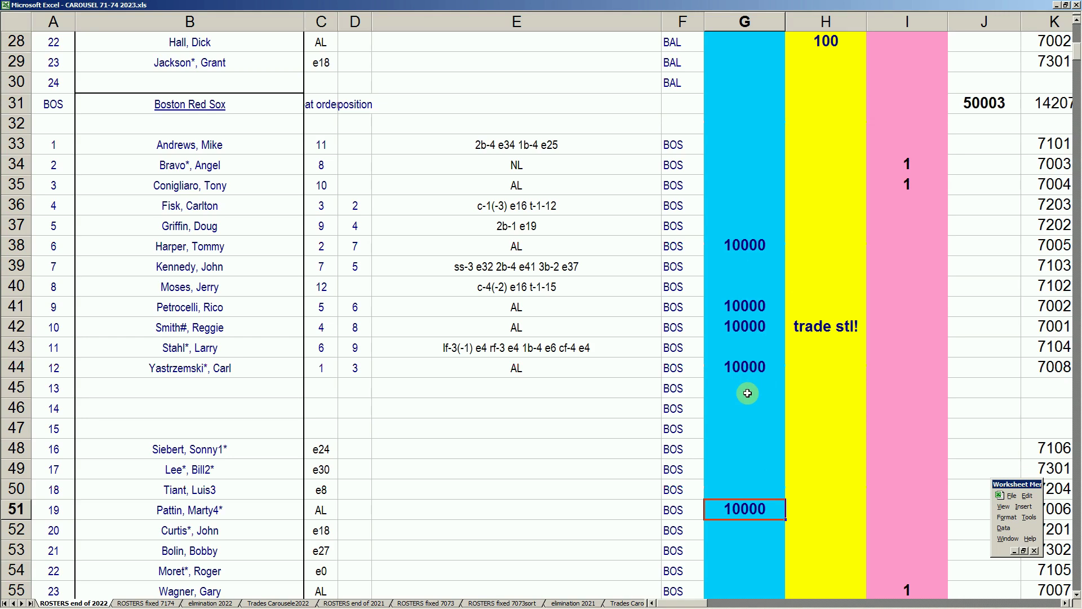
# Open the Trades Carousele2022 sheet and find the BAL and ATL trade starting in row 25.
pyautogui.click(264, 603)
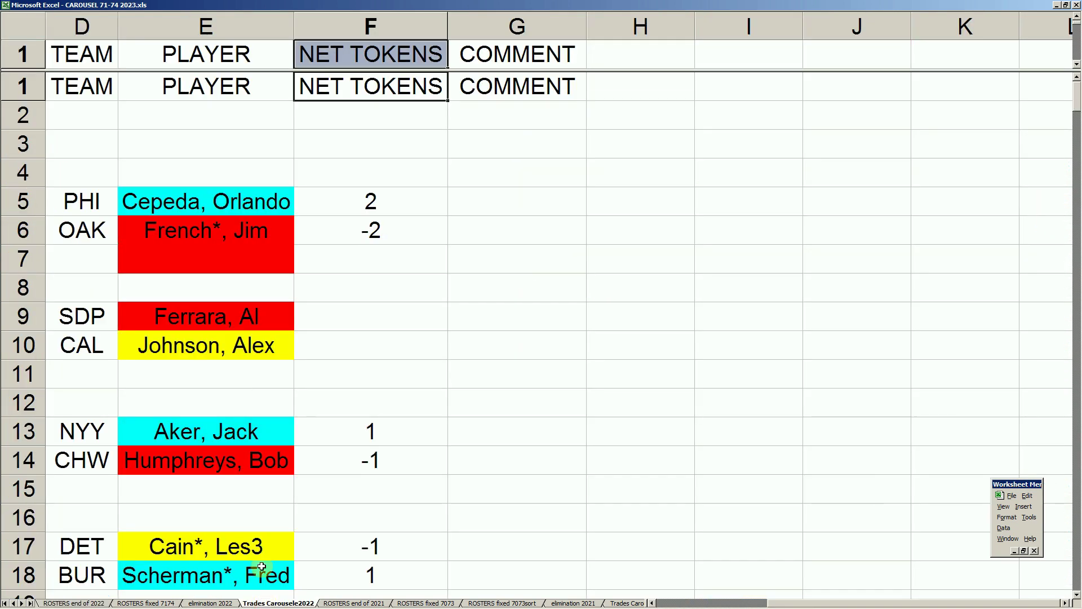
pyautogui.click(225, 394)
pyautogui.scroll(-4, 233, 387)
pyautogui.click(231, 391)
pyautogui.click(225, 432)
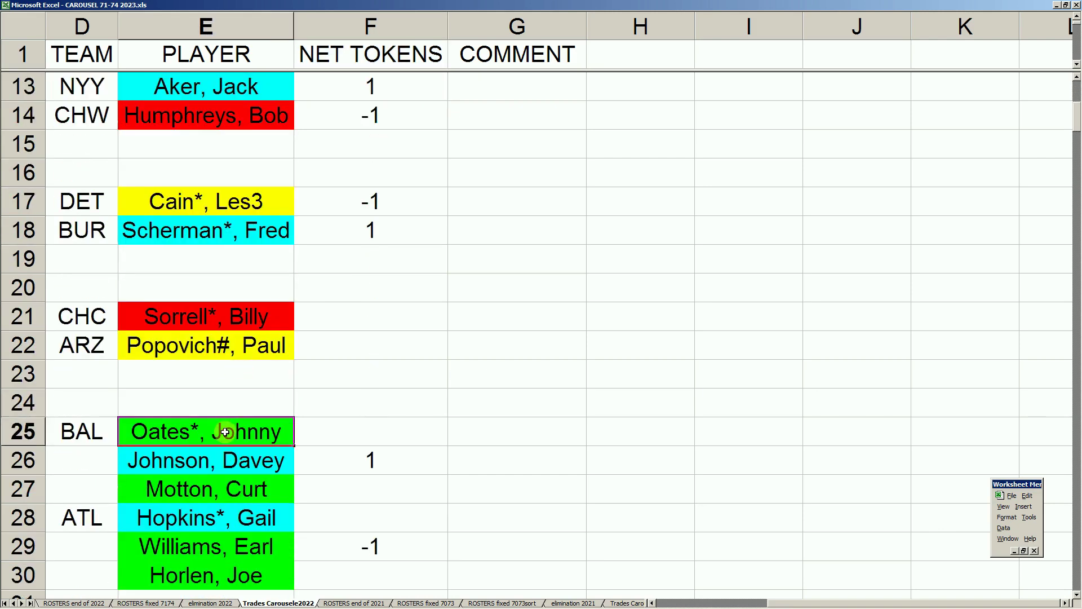
# Review the trades below the BAL and ATL deal, from the OHP and MIN trade in row 33 to row 37.
pyautogui.press('Down')
pyautogui.press('Down')
pyautogui.press('Down')
pyautogui.press('Down')
pyautogui.press('Down')
pyautogui.press('Down')
pyautogui.press('Down')
pyautogui.press('Down')
pyautogui.press('Down')
pyautogui.press('Down')
pyautogui.press('Down')
pyautogui.press('Down')
pyautogui.press('Down')
pyautogui.press('Down')
pyautogui.press('Down')
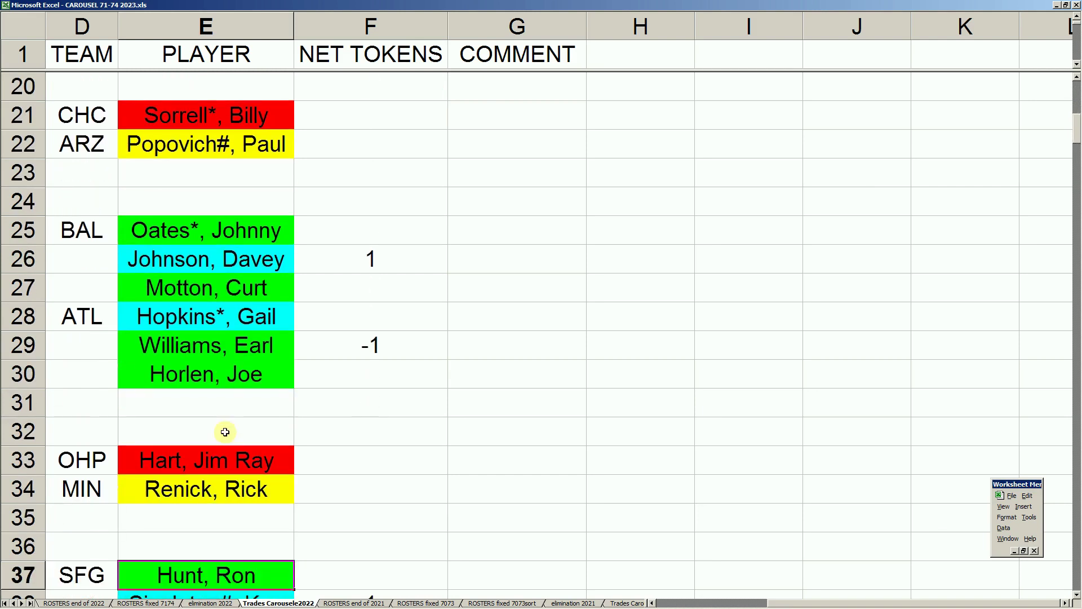
# Review the SFG trades with BUR and CHW and the TEX and NYY trade in rows 37 to 48.
pyautogui.press('Down')
pyautogui.press('Down')
pyautogui.press('Down')
pyautogui.press('Down')
pyautogui.press('Down')
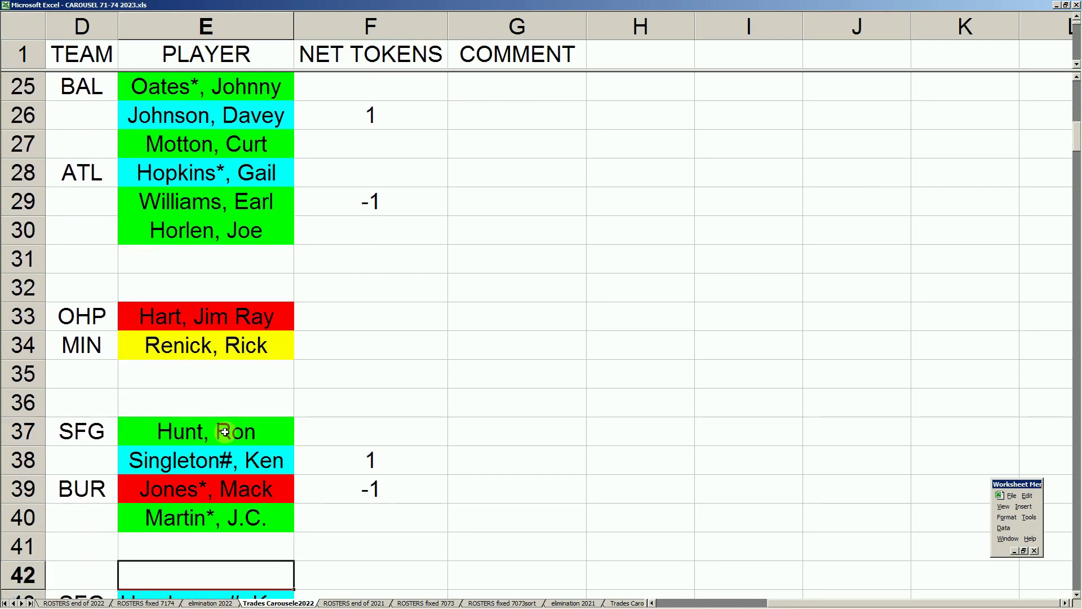
pyautogui.press('Down')
pyautogui.press('Down')
pyautogui.press('Down')
pyautogui.press('Down')
pyautogui.press('Down')
pyautogui.press('Down')
pyautogui.press('Down')
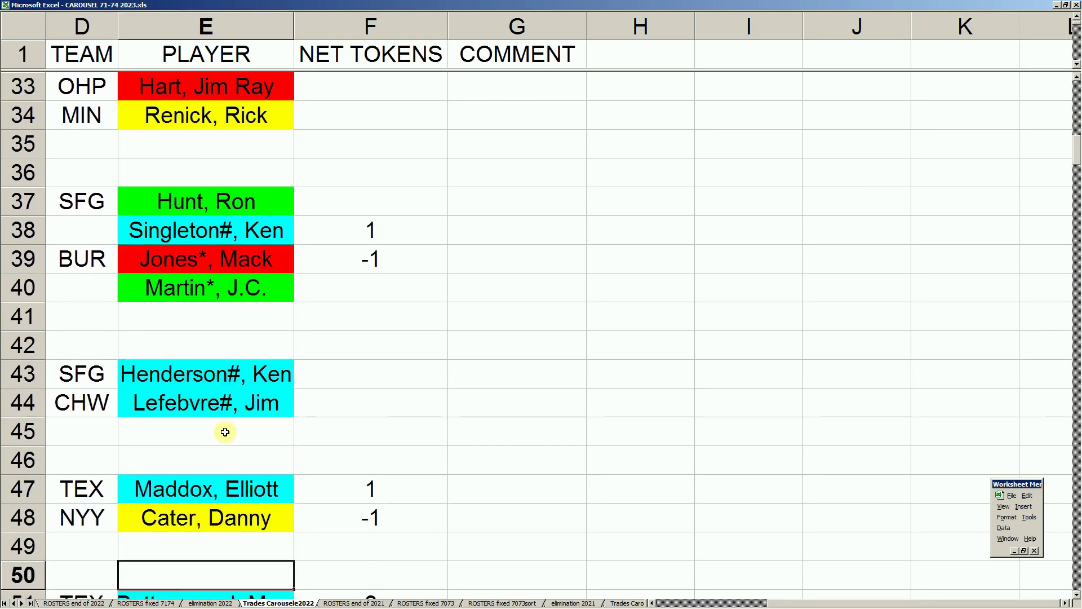
# Review the TEX and ARZ trade and the LAD trades with STL and LVR in rows 51 to 60.
pyautogui.press('Down')
pyautogui.press('Down')
pyautogui.press('Down')
pyautogui.press('Down')
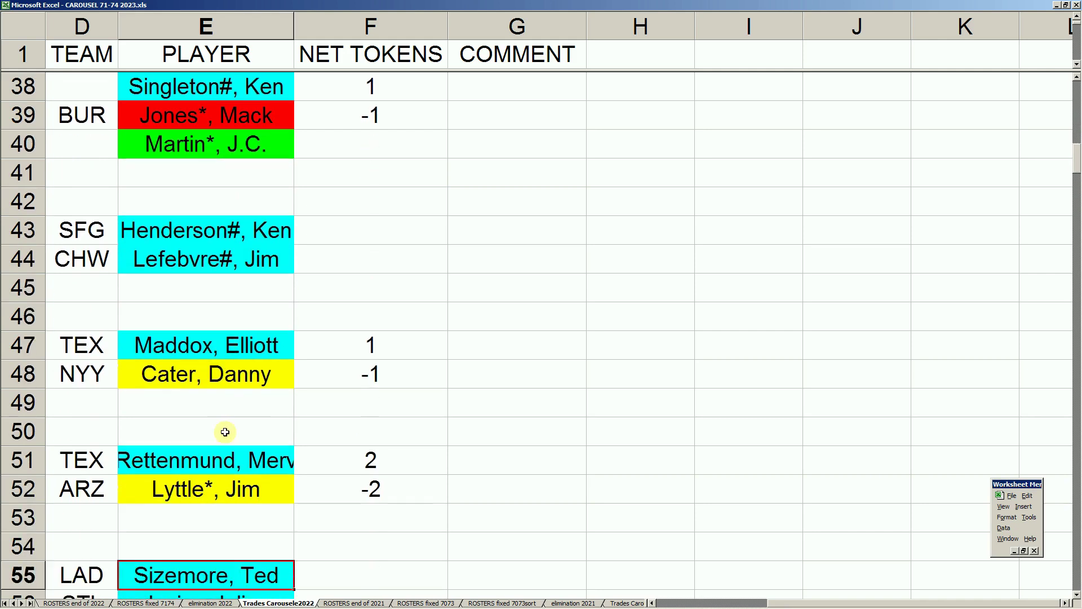
pyautogui.press('Down')
pyautogui.press('Down')
pyautogui.press('Down')
pyautogui.press('Down')
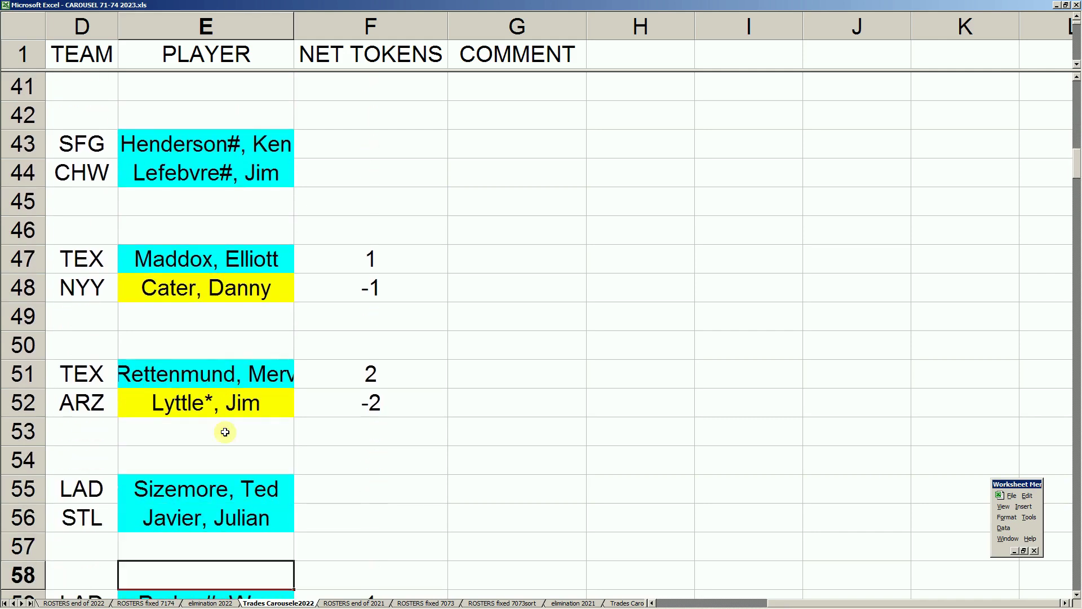
pyautogui.press('Down')
pyautogui.press('Down')
pyautogui.press('Down')
pyautogui.press('Down')
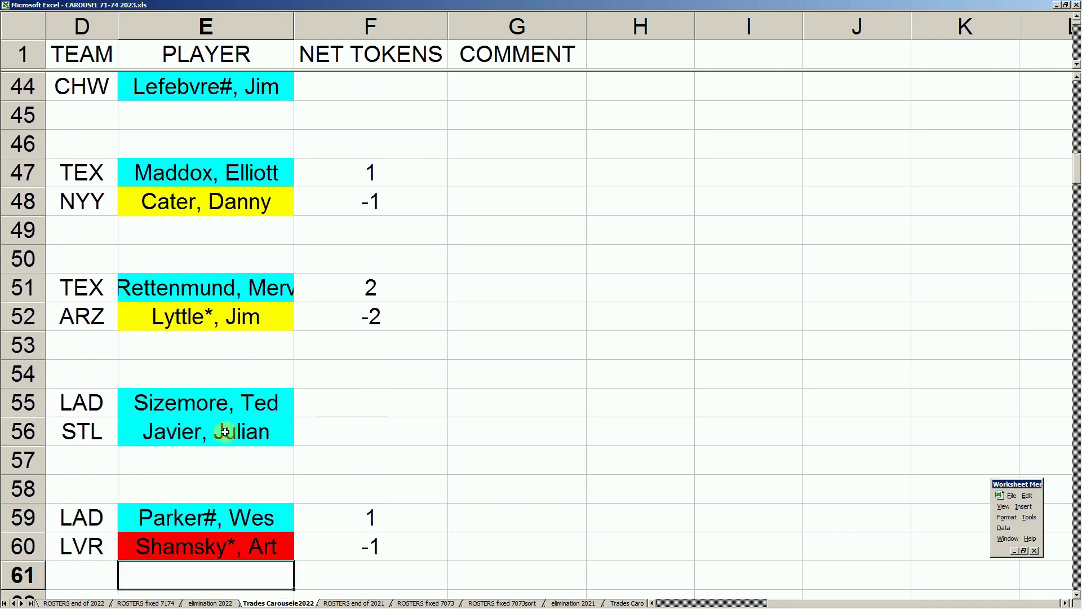
# Review the DET and LVR, LVR and TOR, and ATL and FLA trades in rows 64 to 75.
pyautogui.press('Down')
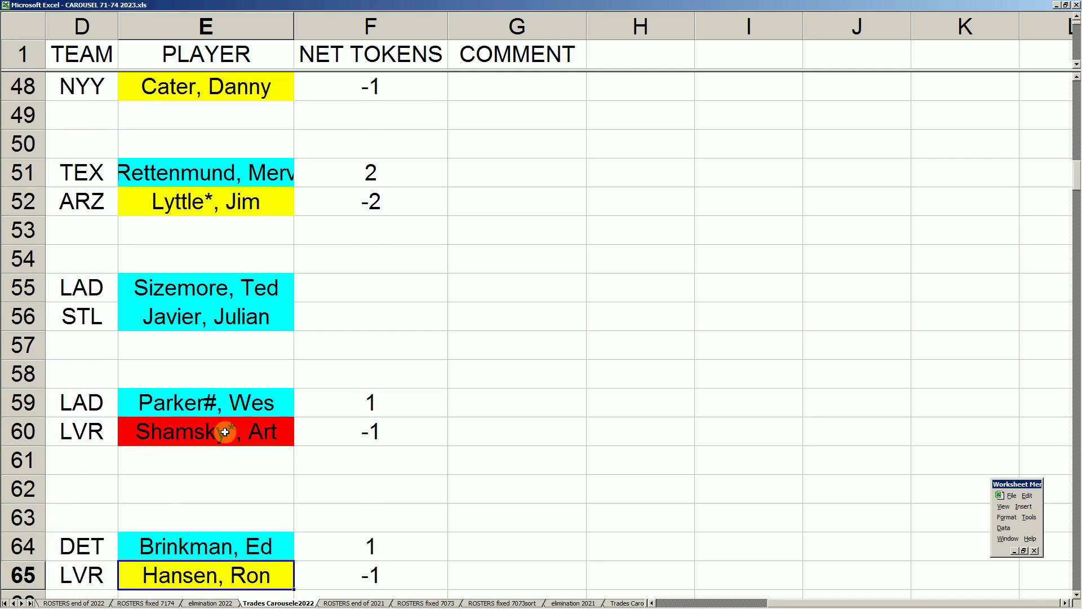
pyautogui.press('Down')
pyautogui.press('Down')
pyautogui.press('Down')
pyautogui.press('Down')
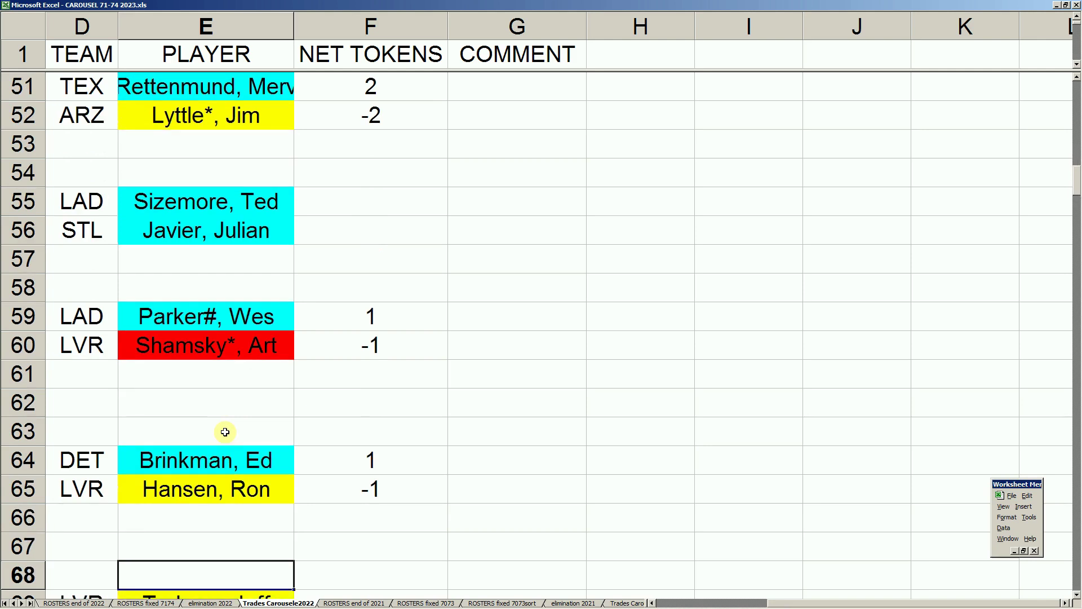
pyautogui.press('Down')
pyautogui.press('Down')
pyautogui.press('Down')
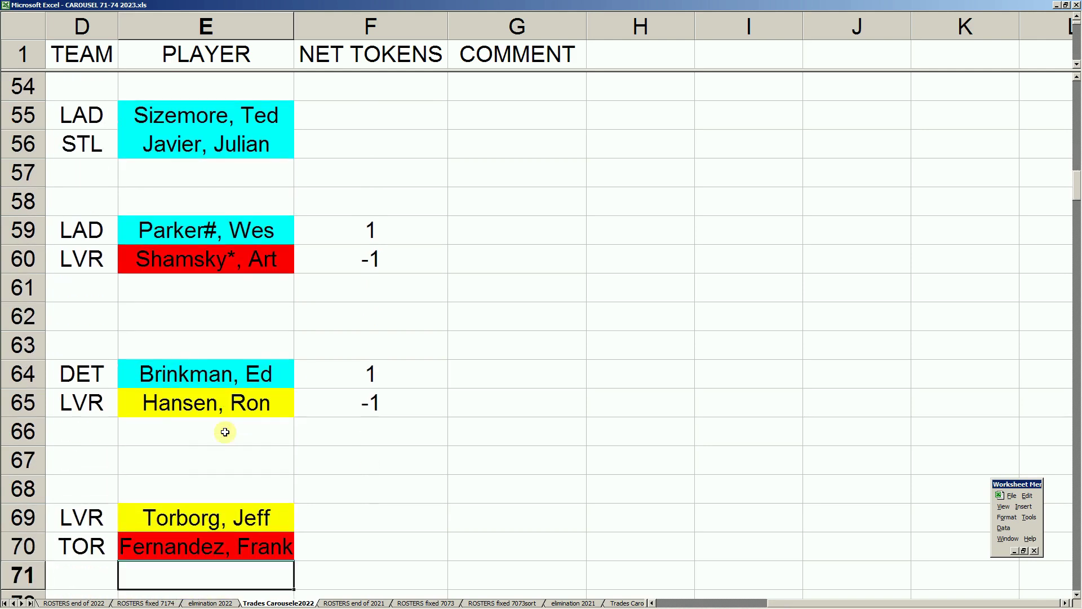
pyautogui.press('Down')
pyautogui.press('Down')
pyautogui.press('Down')
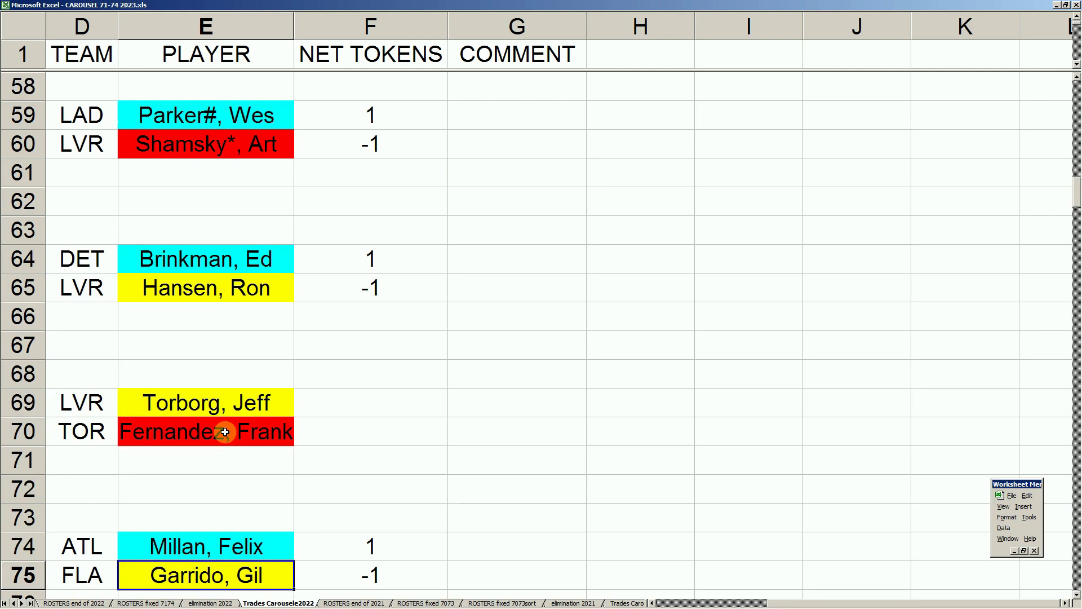
# Find the STL and BOS trade in rows 78 to 81.
pyautogui.press('Down')
pyautogui.press('Down')
pyautogui.press('Down')
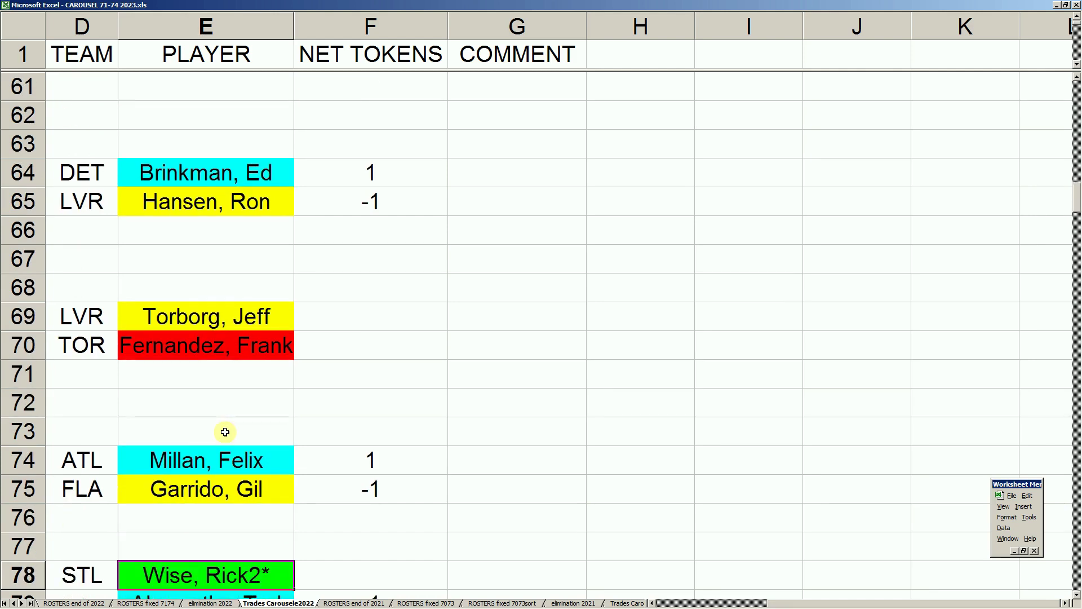
pyautogui.press('Down')
pyautogui.press('Down')
pyautogui.press('Down')
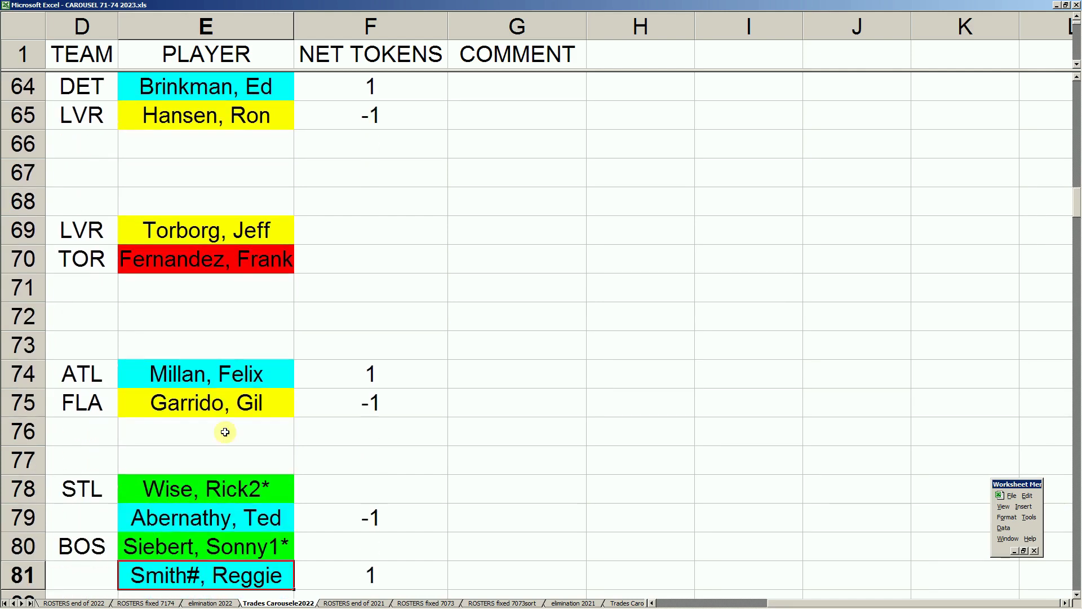
pyautogui.press('Down')
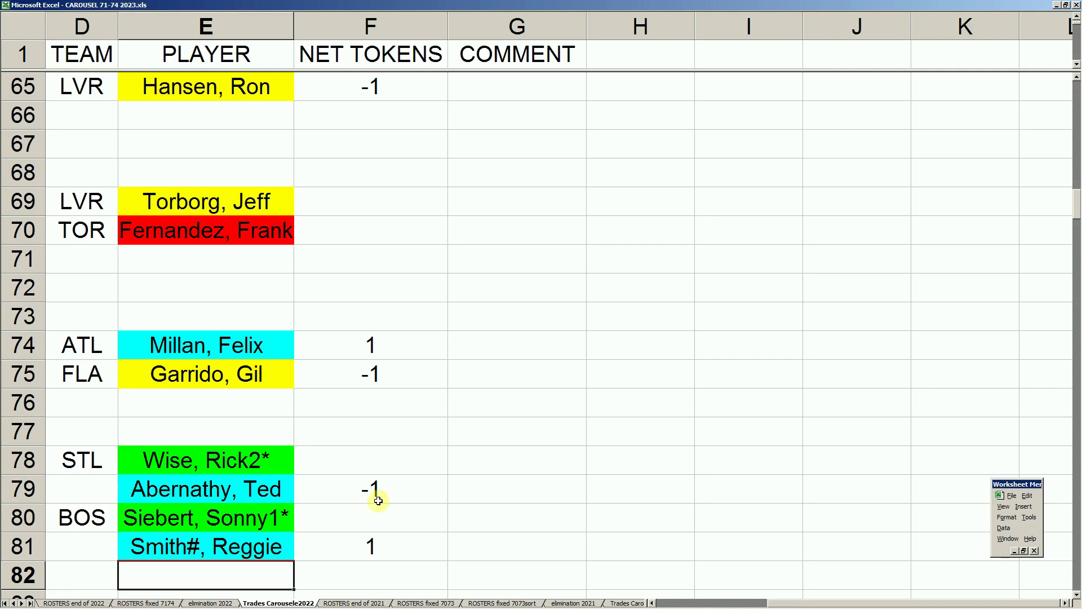
# Check the STL player in row 78 against the BOS players in rows 81 and 80.
pyautogui.click(179, 461)
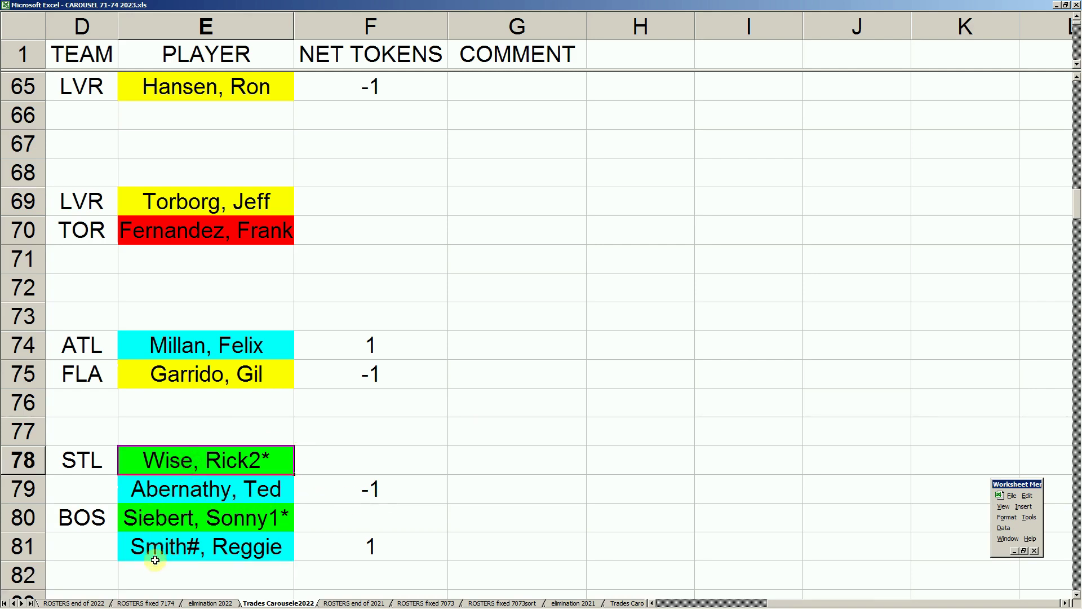
pyautogui.click(175, 550)
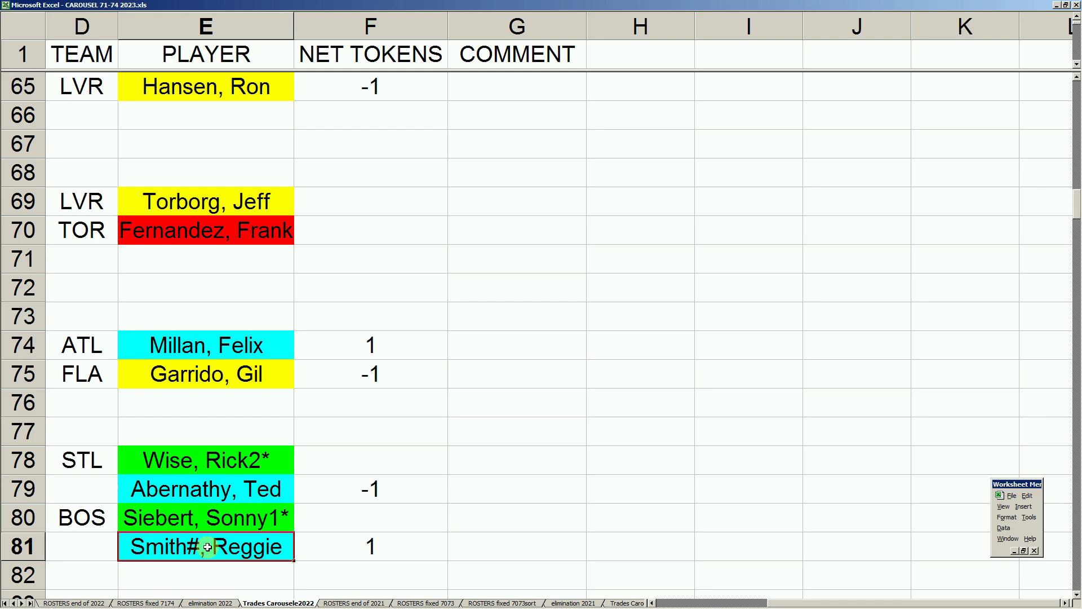
pyautogui.click(197, 464)
pyautogui.click(186, 550)
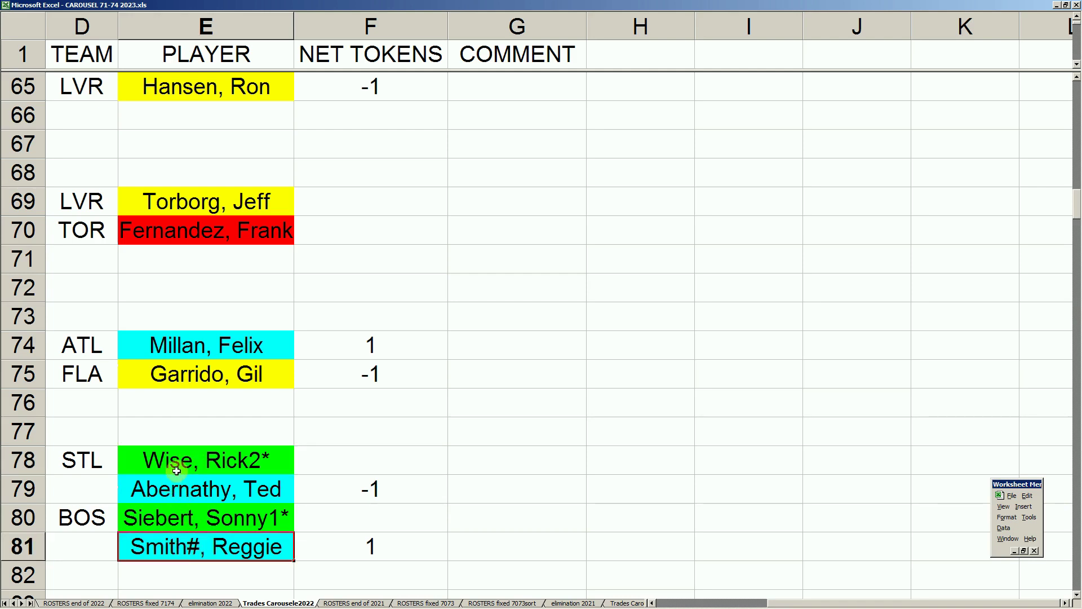
pyautogui.click(134, 462)
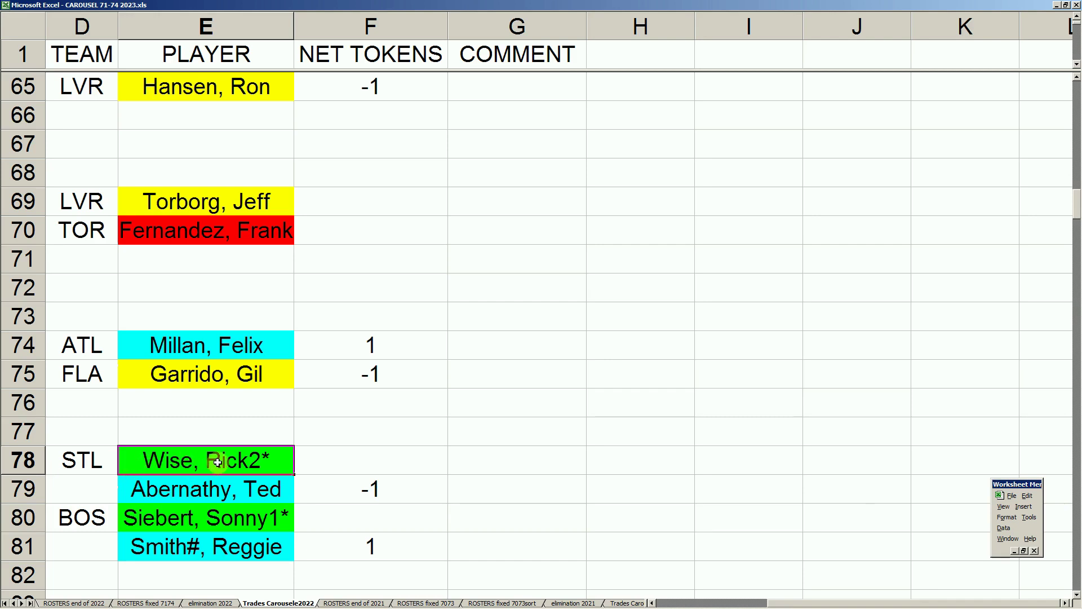
pyautogui.click(95, 521)
pyautogui.click(154, 519)
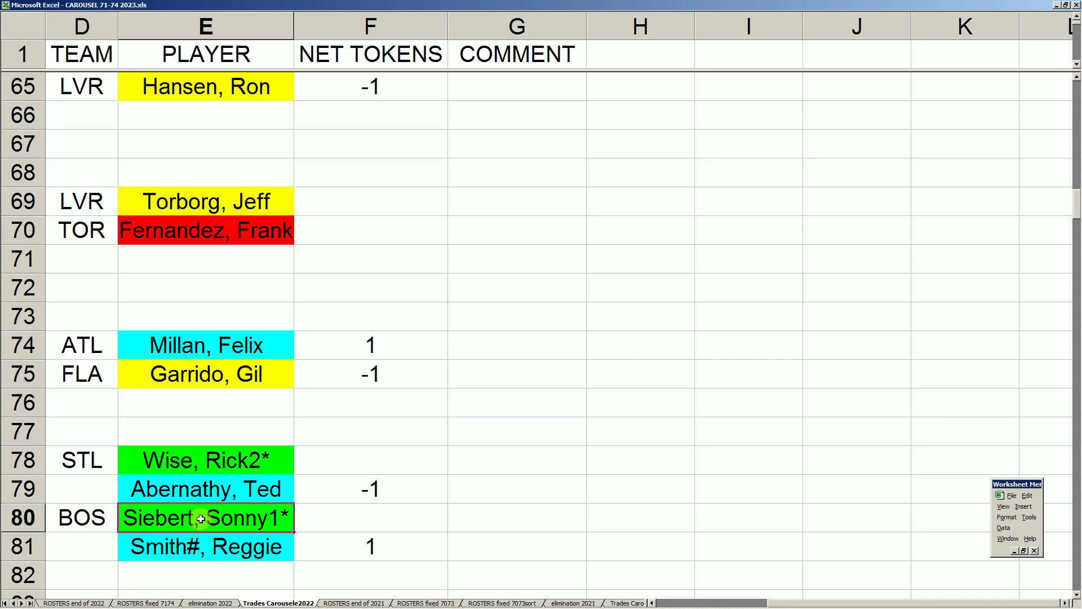
# Compare the STL player in row 78 with the BOS player in row 80, including the BOS team entry.
pyautogui.click(257, 465)
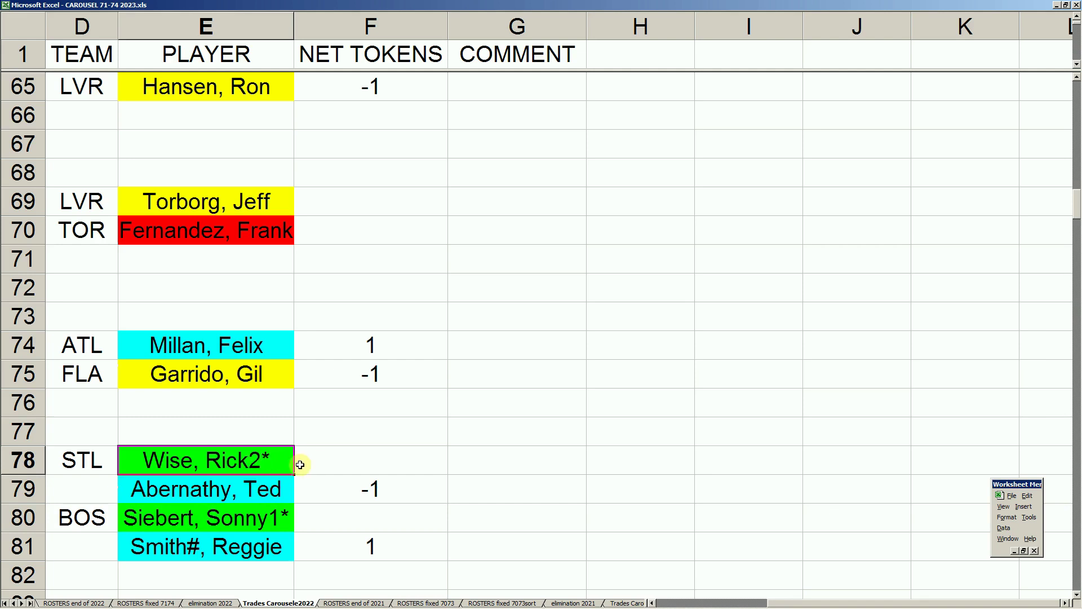
pyautogui.click(236, 515)
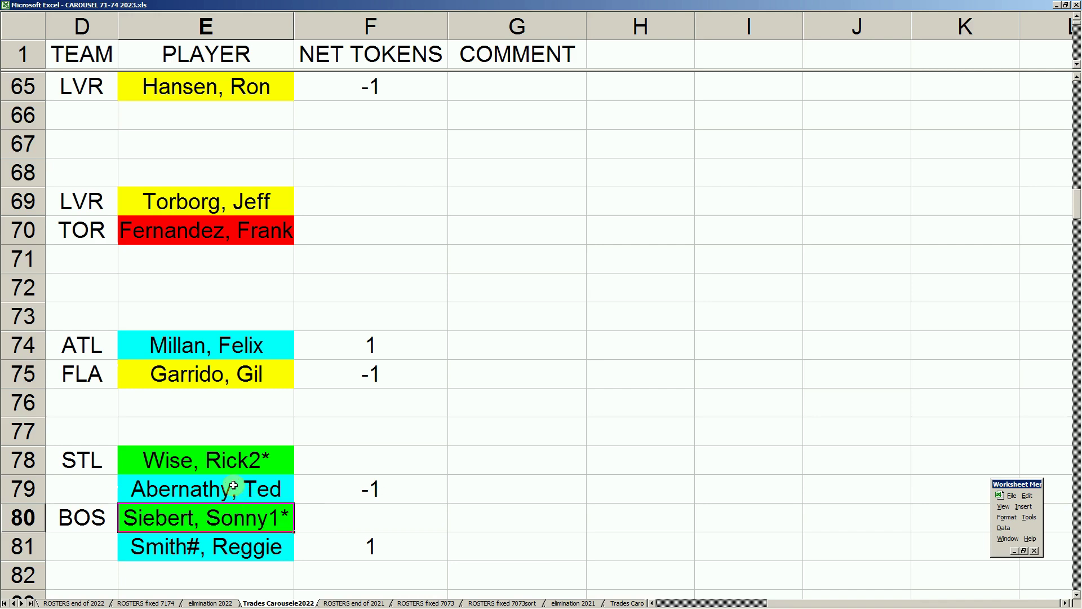
pyautogui.click(231, 465)
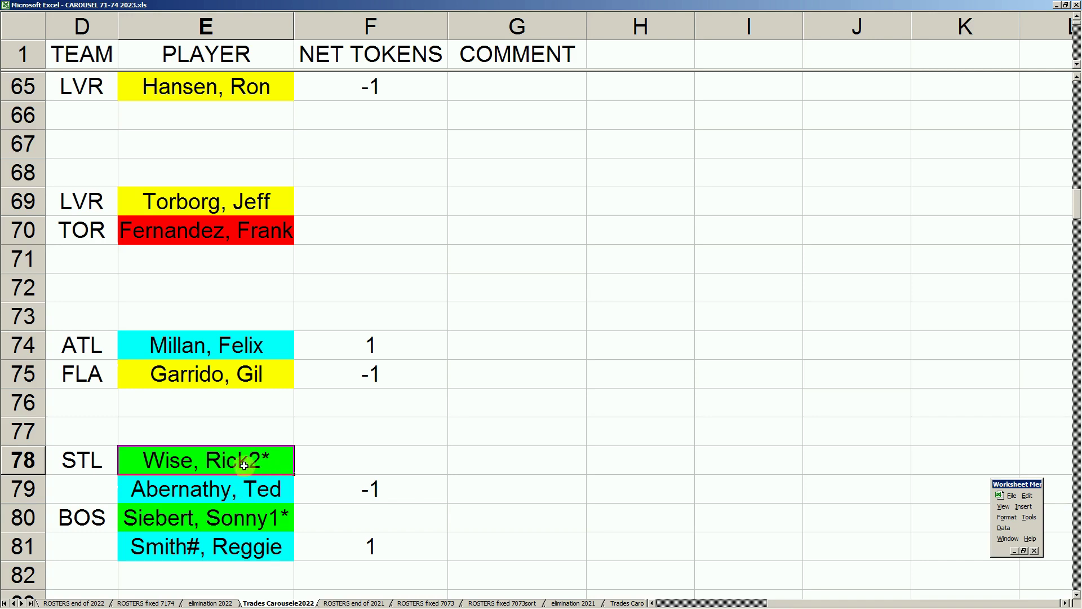
pyautogui.click(262, 521)
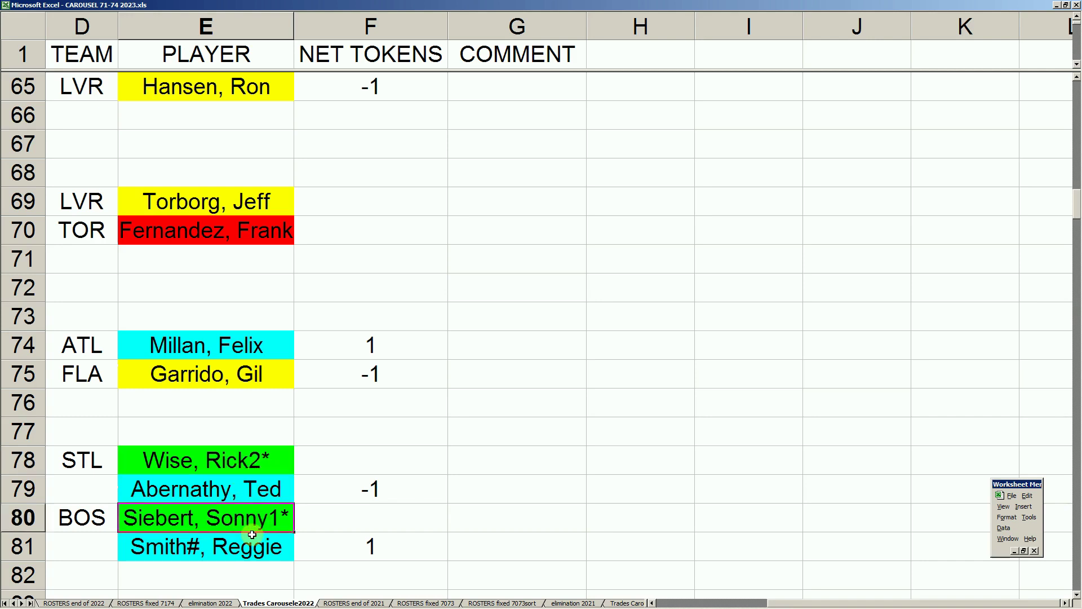
pyautogui.click(85, 518)
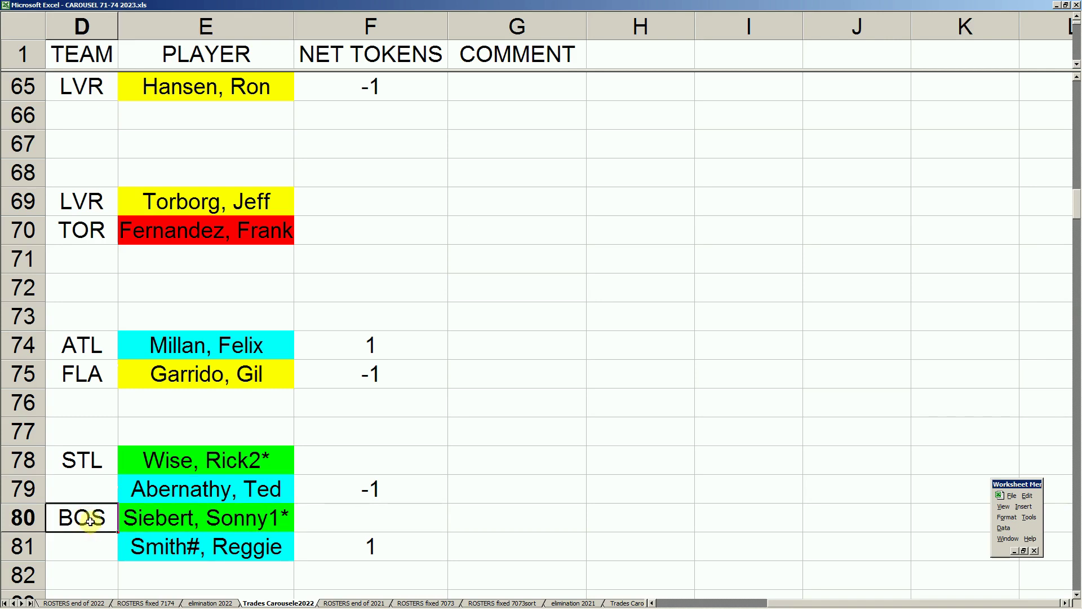
pyautogui.click(247, 465)
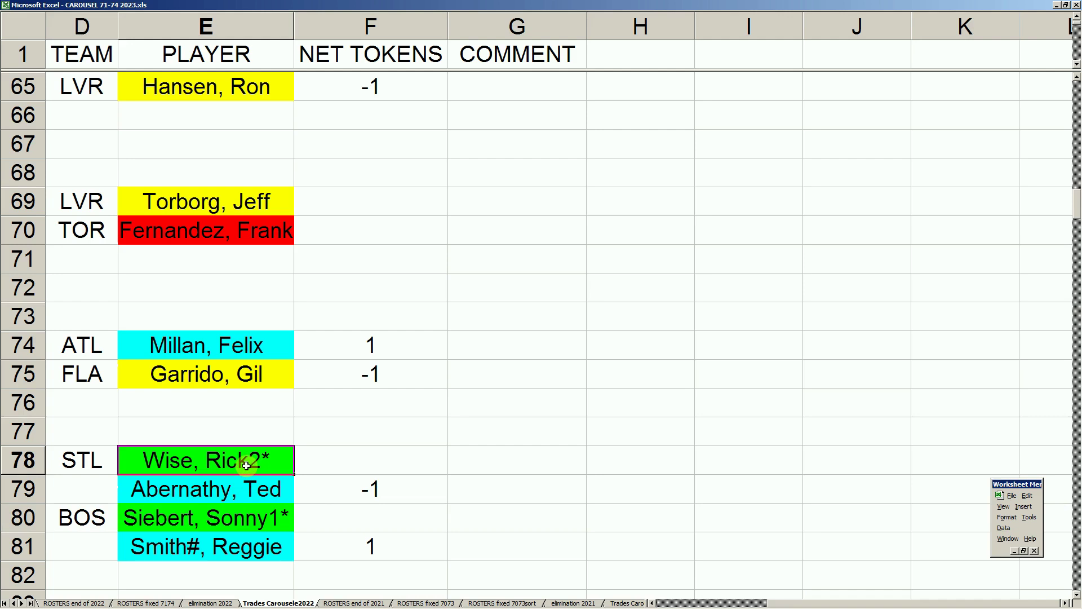
# Check the STL player in row 79 against the BOS player and net tokens in row 81.
pyautogui.click(225, 488)
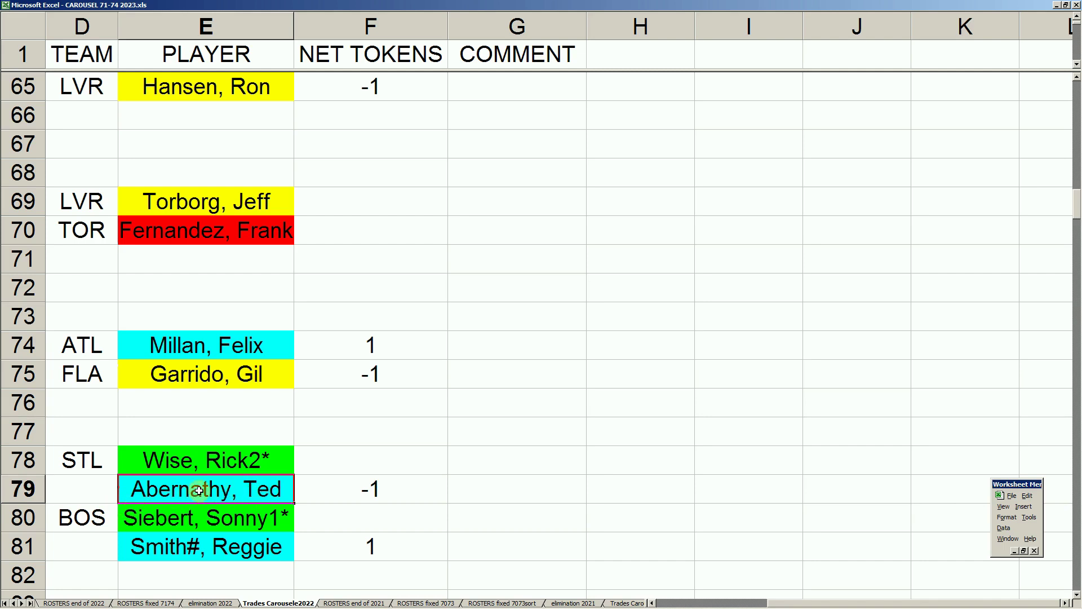
pyautogui.click(372, 546)
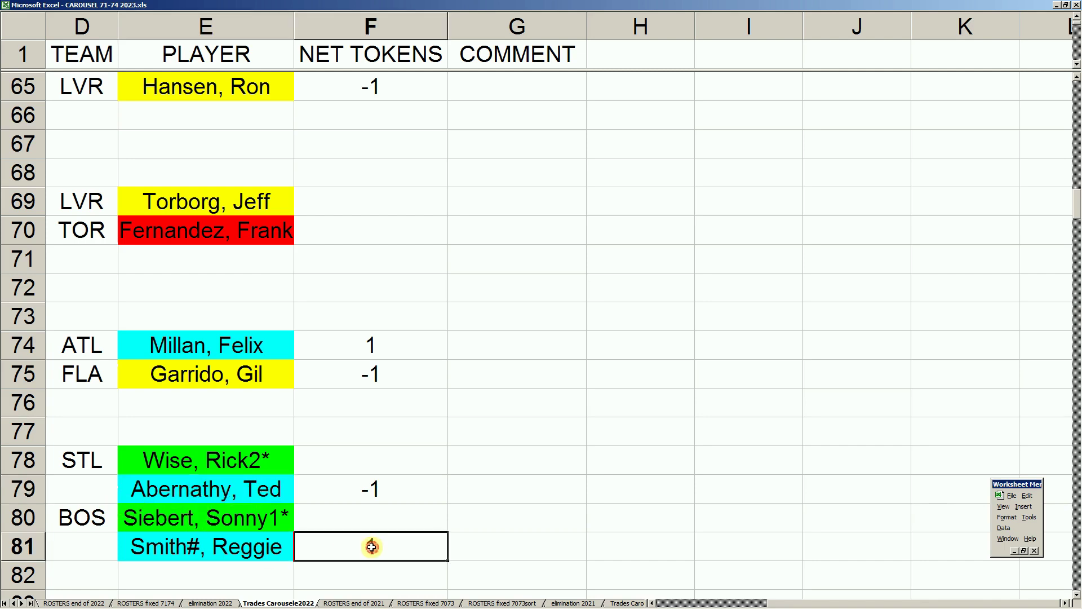
pyautogui.write('1')
pyautogui.click(250, 488)
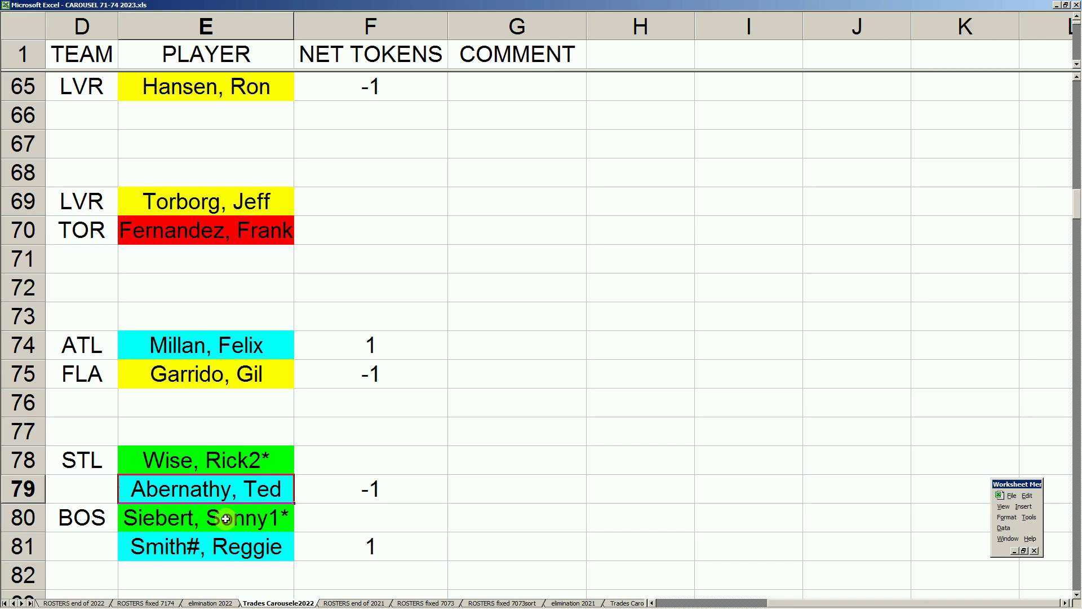
pyautogui.click(229, 545)
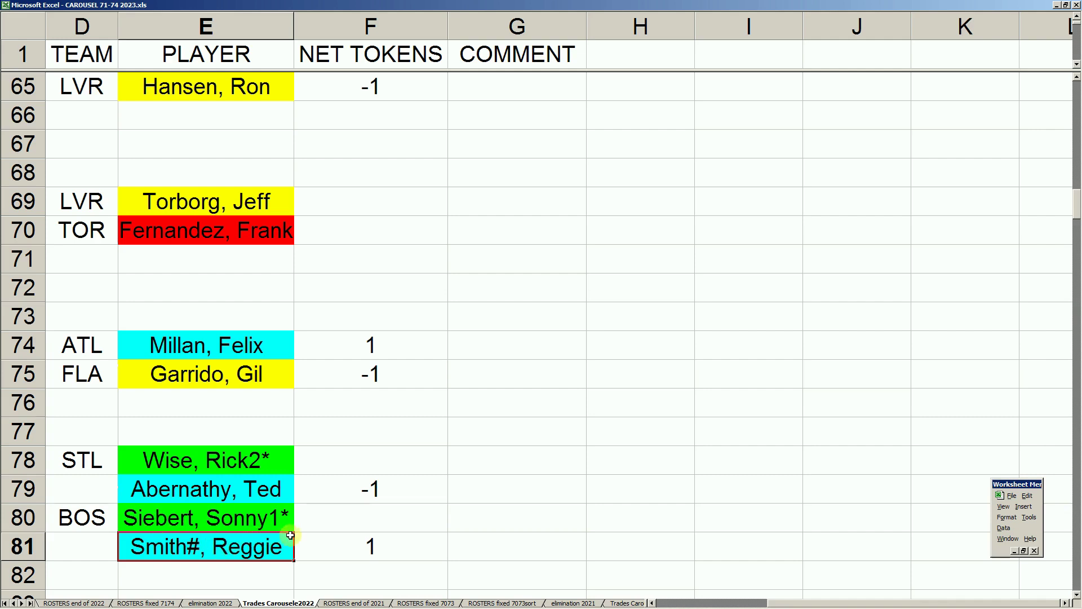
pyautogui.click(325, 545)
# Find the BOS and KCR trade in rows 84 and 85 and check both traded players.
pyautogui.scroll(-1, 321, 507)
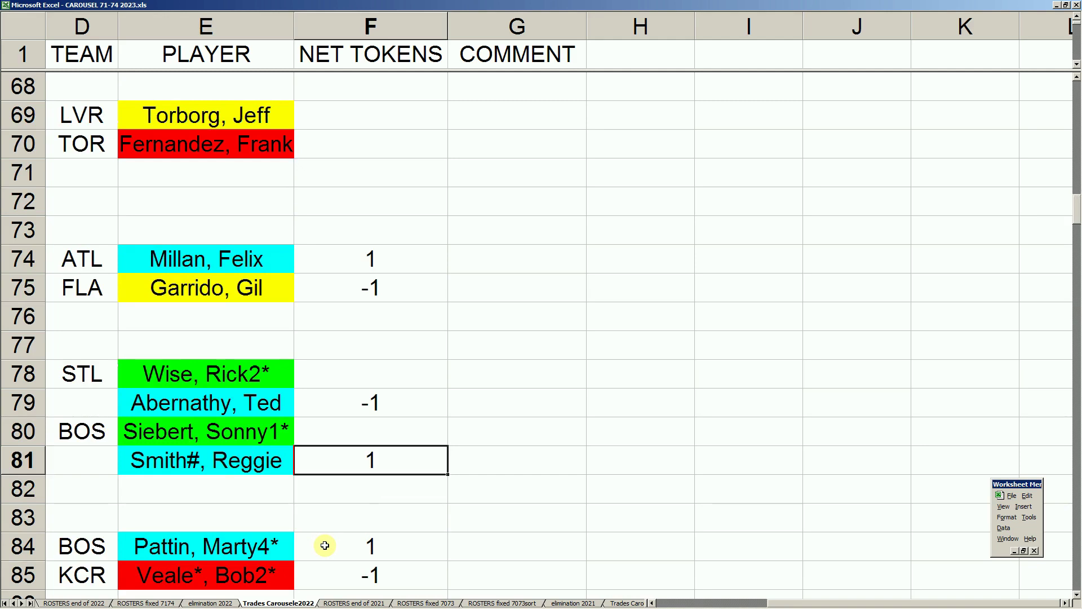
pyautogui.scroll(-1, 146, 563)
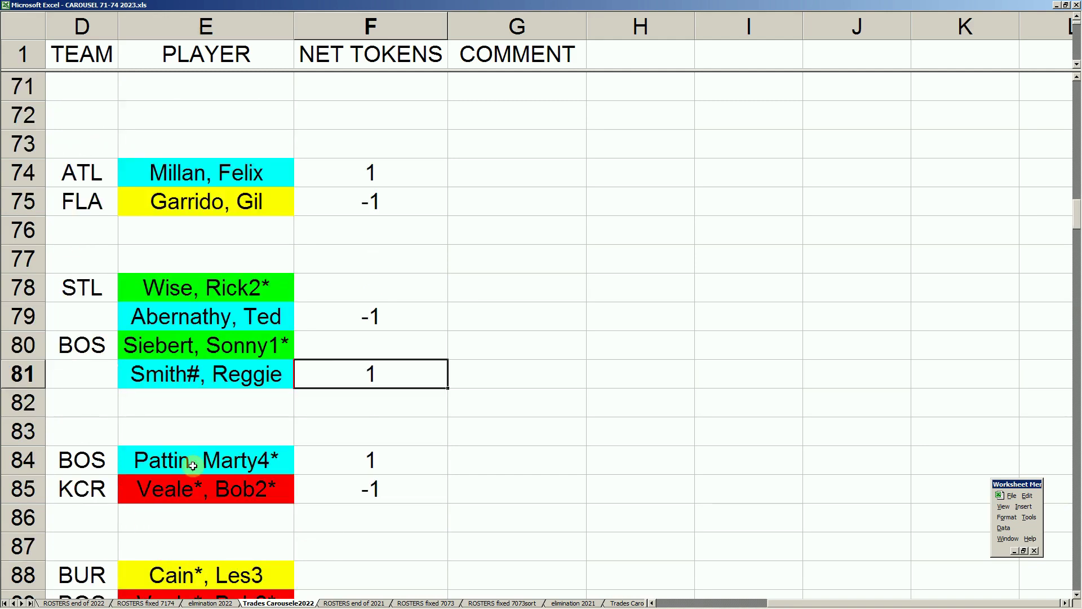
pyautogui.click(169, 460)
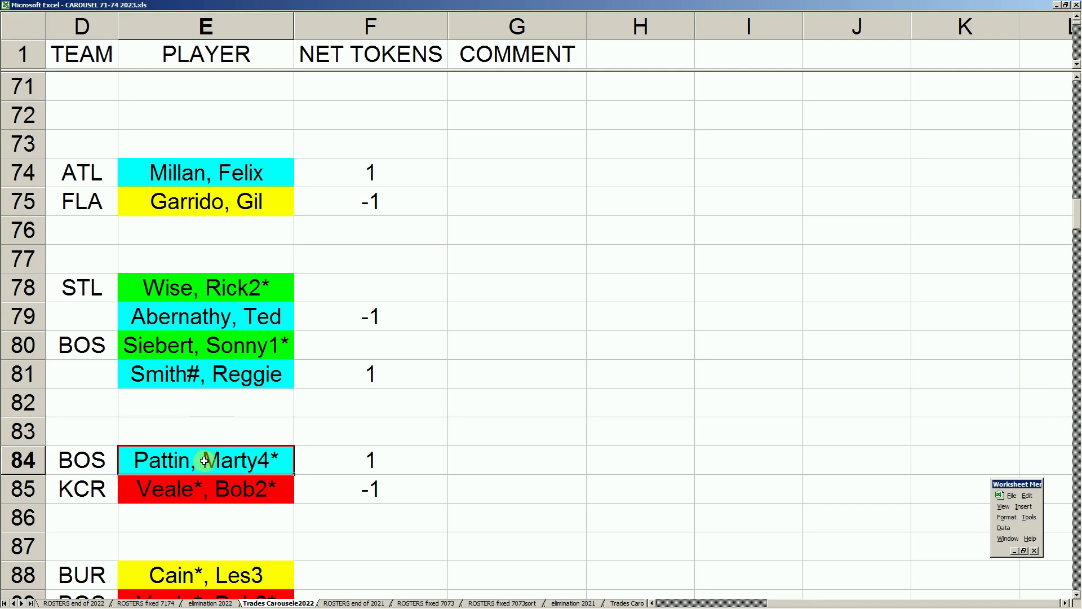
pyautogui.click(199, 494)
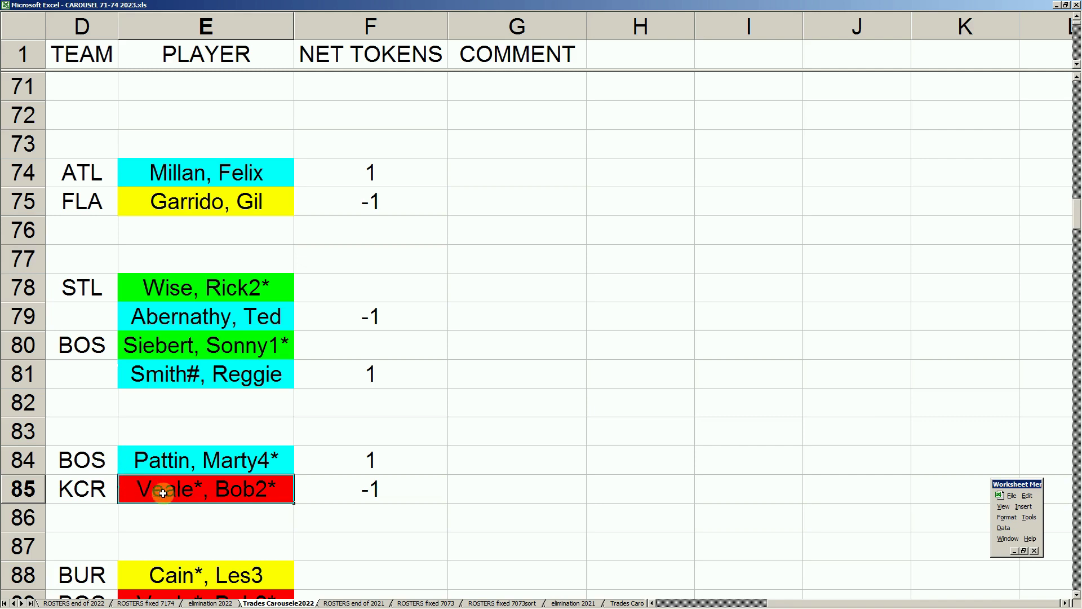
# Compare the BOS net token entries in cells F84 and F81.
pyautogui.click(376, 460)
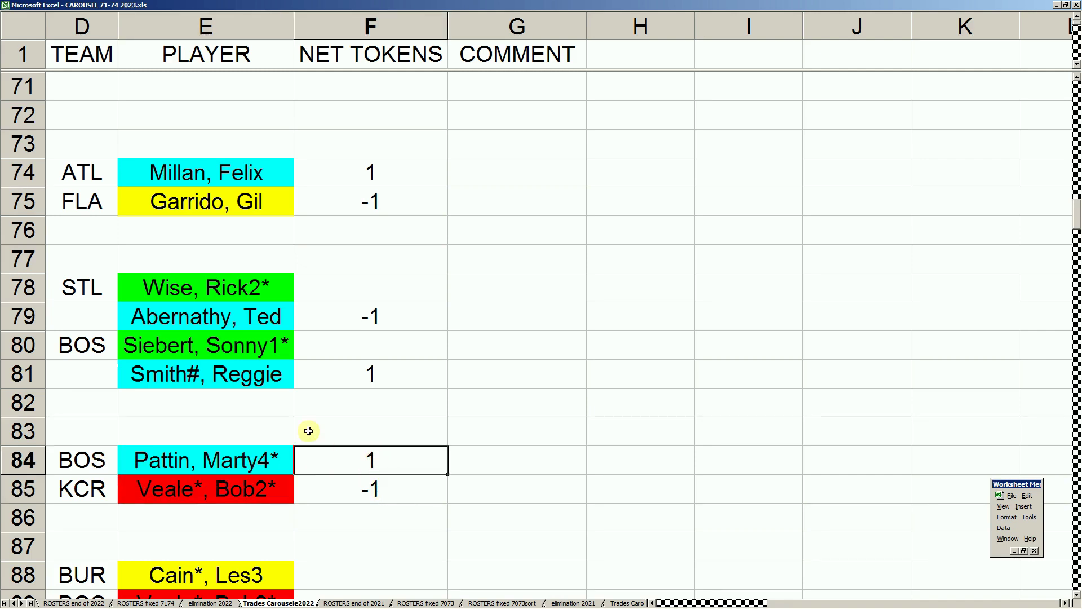
pyautogui.click(387, 372)
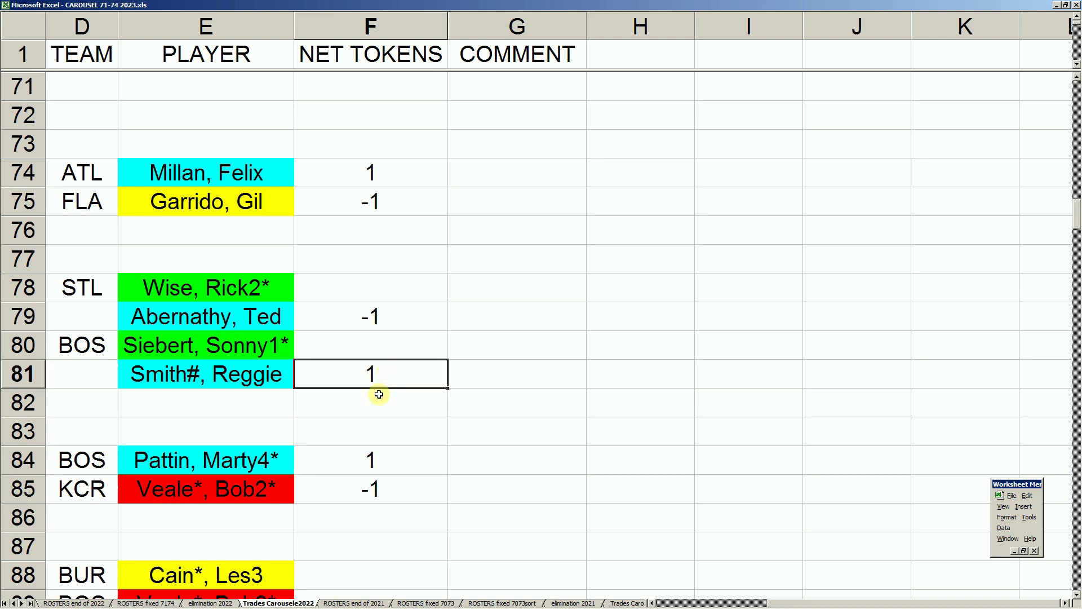
pyautogui.click(372, 467)
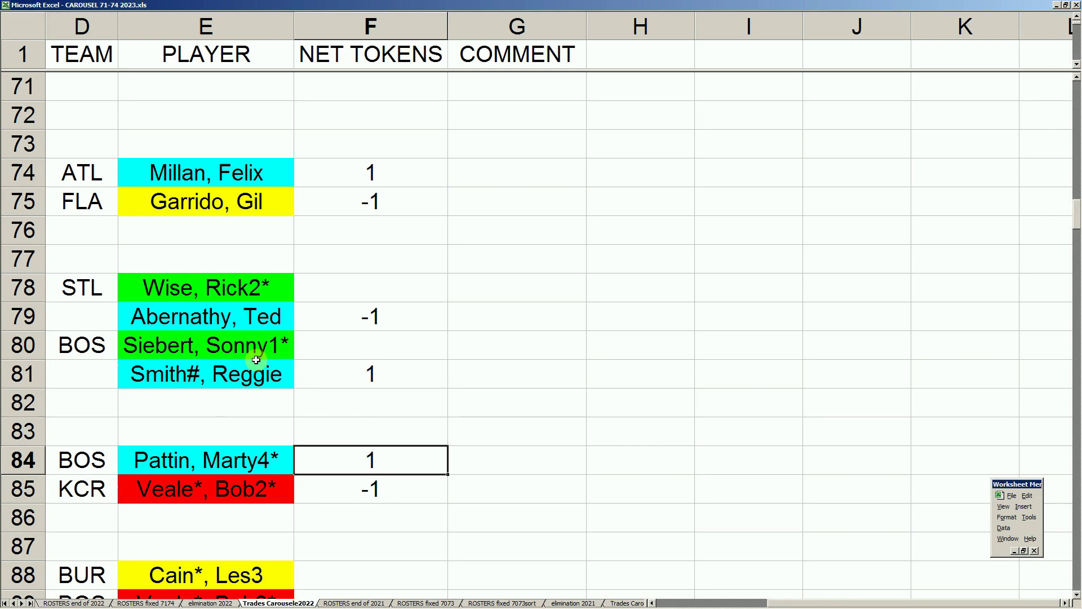
# Review the BUR and BOS trade in rows 88 and 89 and the BOS and DET trade in rows 92 and 93.
pyautogui.click(257, 567)
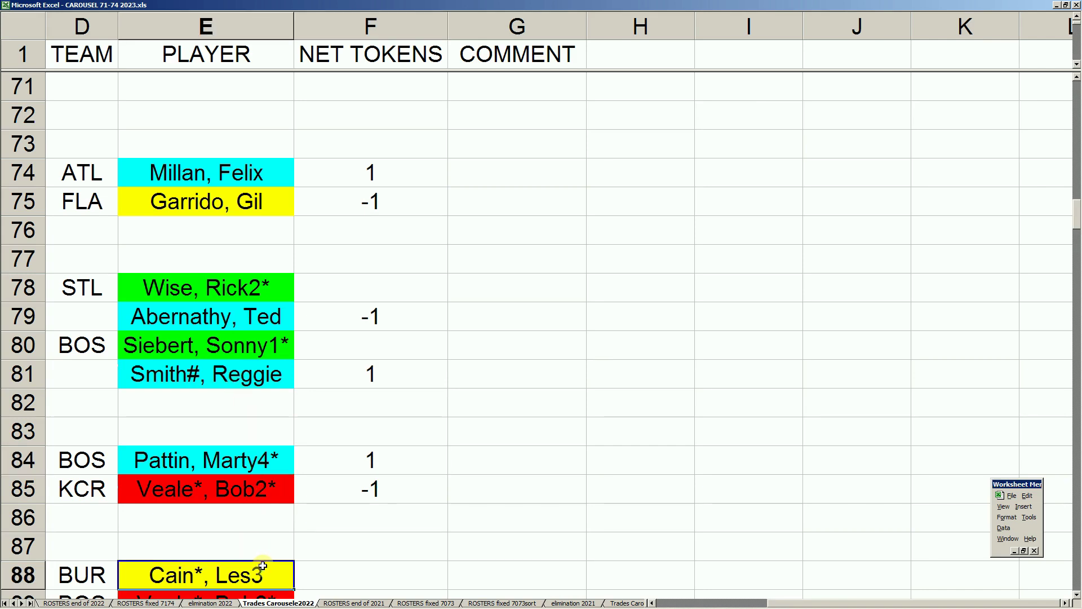
pyautogui.scroll(-1, 294, 569)
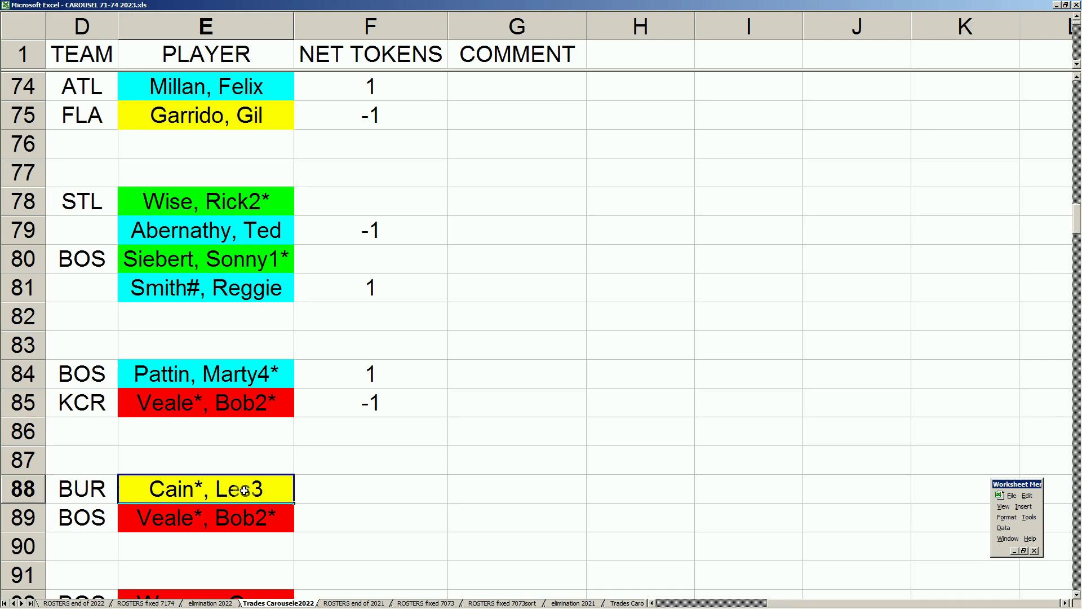
pyautogui.click(233, 542)
pyautogui.scroll(-1, 235, 544)
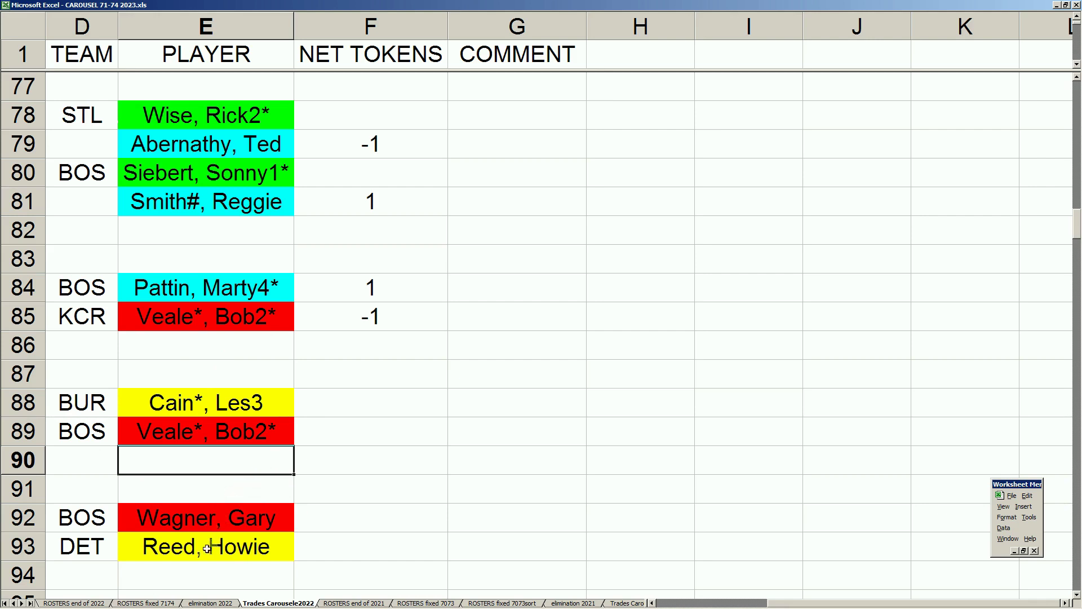
pyautogui.click(184, 555)
pyautogui.scroll(-1, 185, 554)
pyautogui.scroll(2, 186, 551)
pyautogui.scroll(-1, 186, 552)
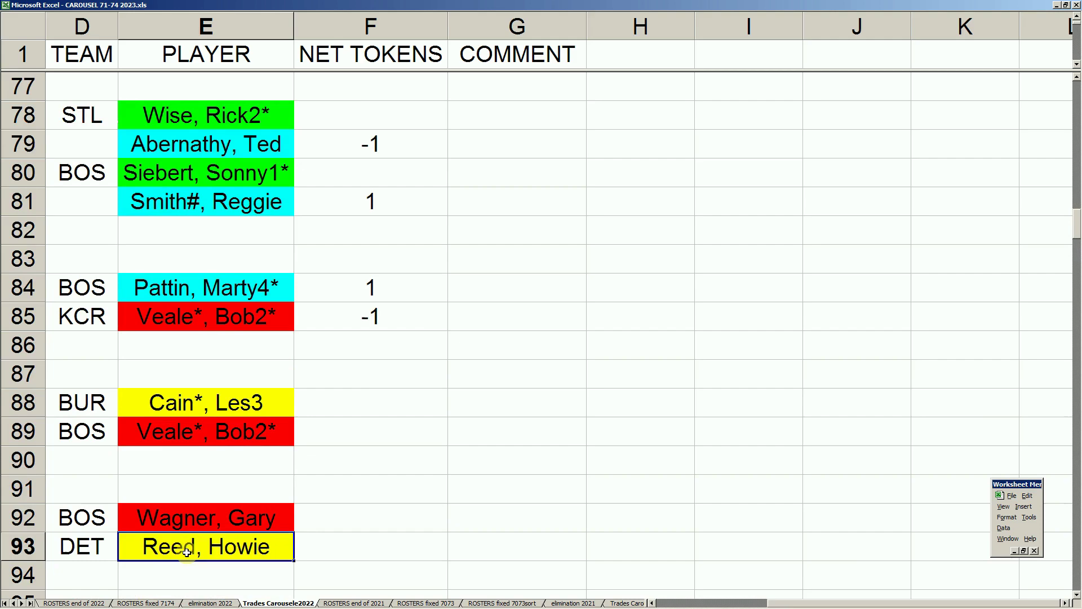
# Find the Boston Red Sox roster in the ROSTERS fixed 7174 sheet.
pyautogui.click(148, 602)
pyautogui.click(359, 393)
pyautogui.press('pageup')
pyautogui.press('pageup')
pyautogui.press('pageup')
pyautogui.press('pageup')
pyautogui.press('pageup')
pyautogui.press('pageup')
pyautogui.press('pageup')
pyautogui.press('pageup')
pyautogui.press('pageup')
pyautogui.press('pageup')
pyautogui.press('pageup')
pyautogui.press('pageup')
pyautogui.press('pageup')
pyautogui.press('pageup')
pyautogui.press('pageup')
pyautogui.press('pageup')
pyautogui.press('pageup')
pyautogui.press('pageup')
pyautogui.press('pageup')
pyautogui.press('pageup')
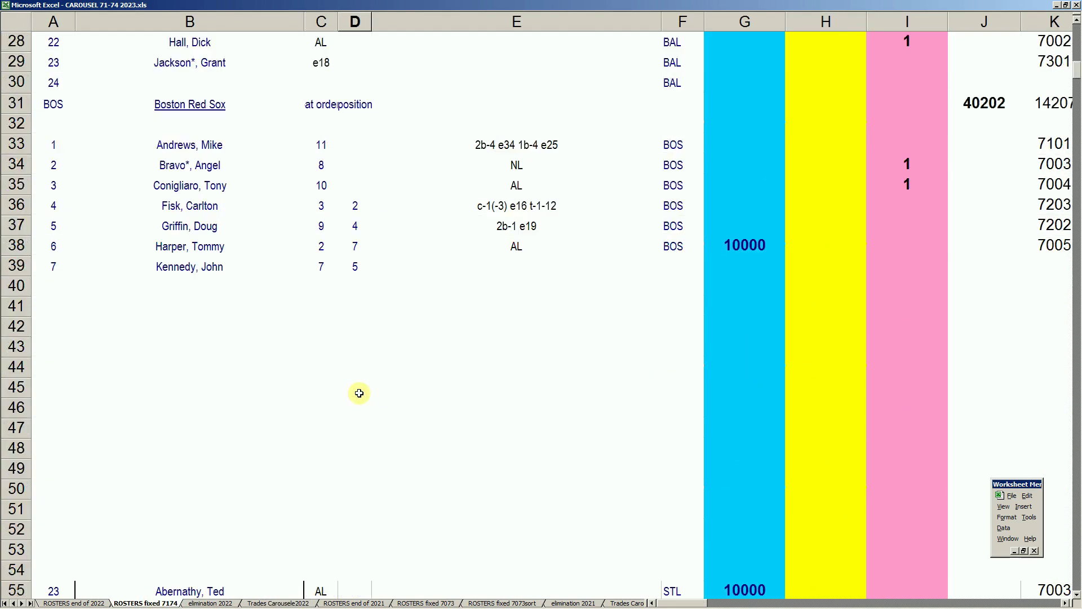
pyautogui.scroll(-7, 359, 393)
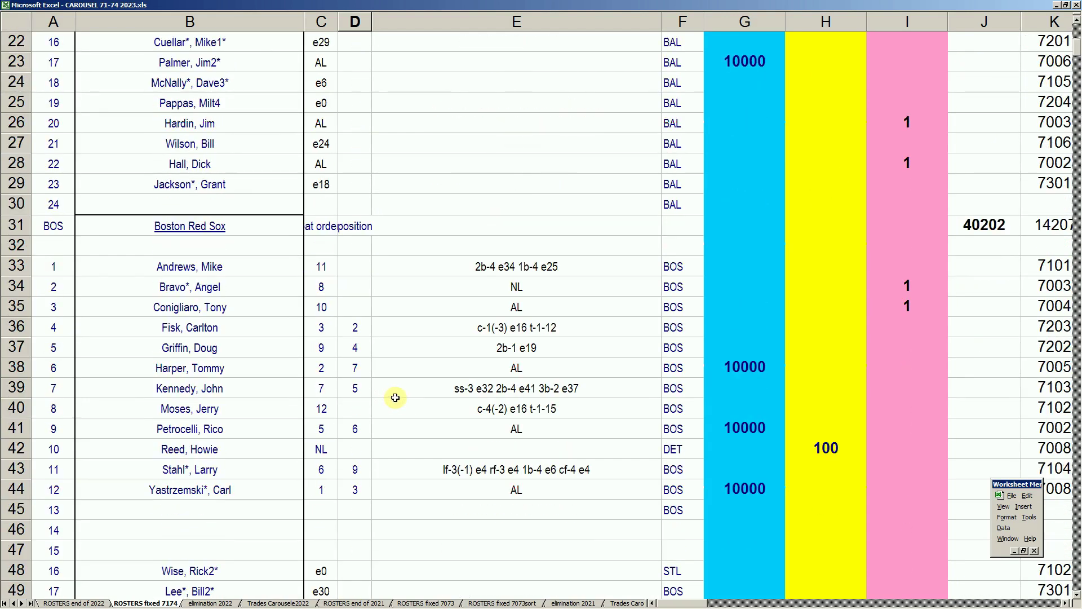
# Check the Boston hitters' column G tokens in rows 38, 41 and 44, along with the player in row 33.
pyautogui.click(753, 367)
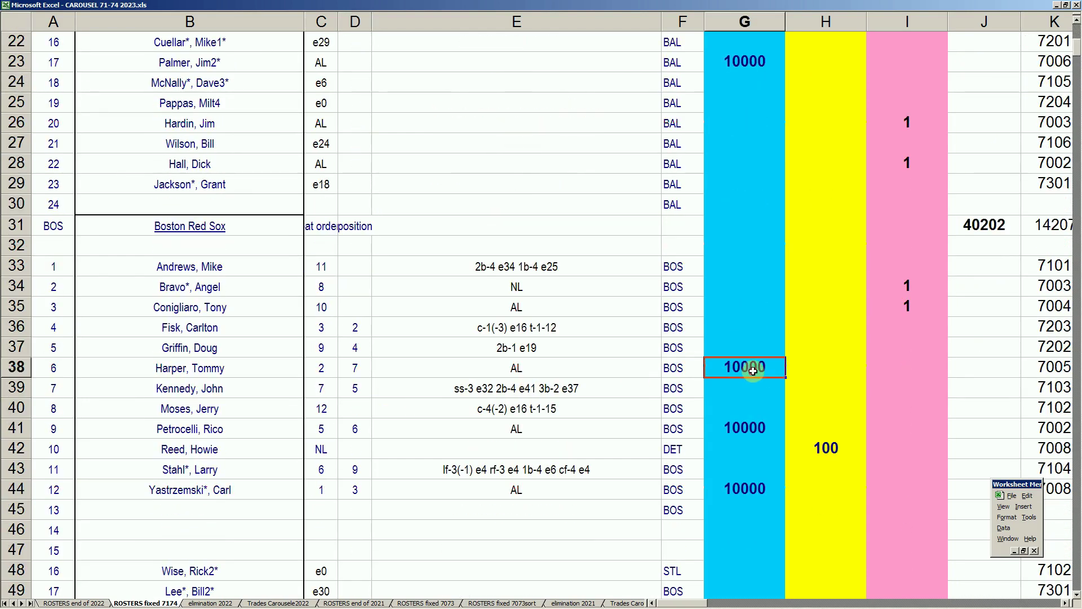
pyautogui.click(747, 430)
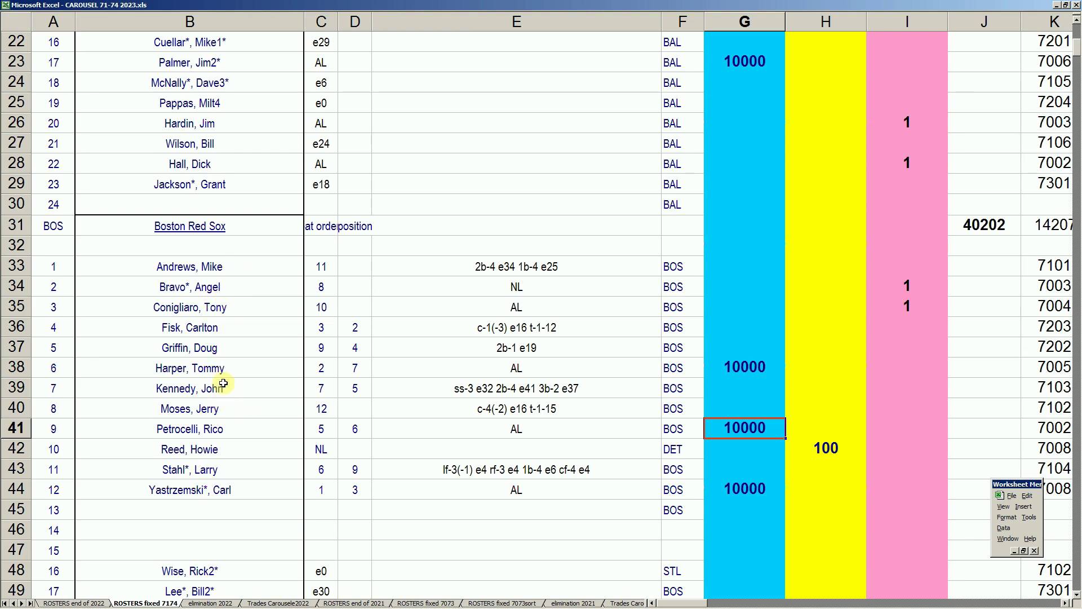
pyautogui.click(213, 266)
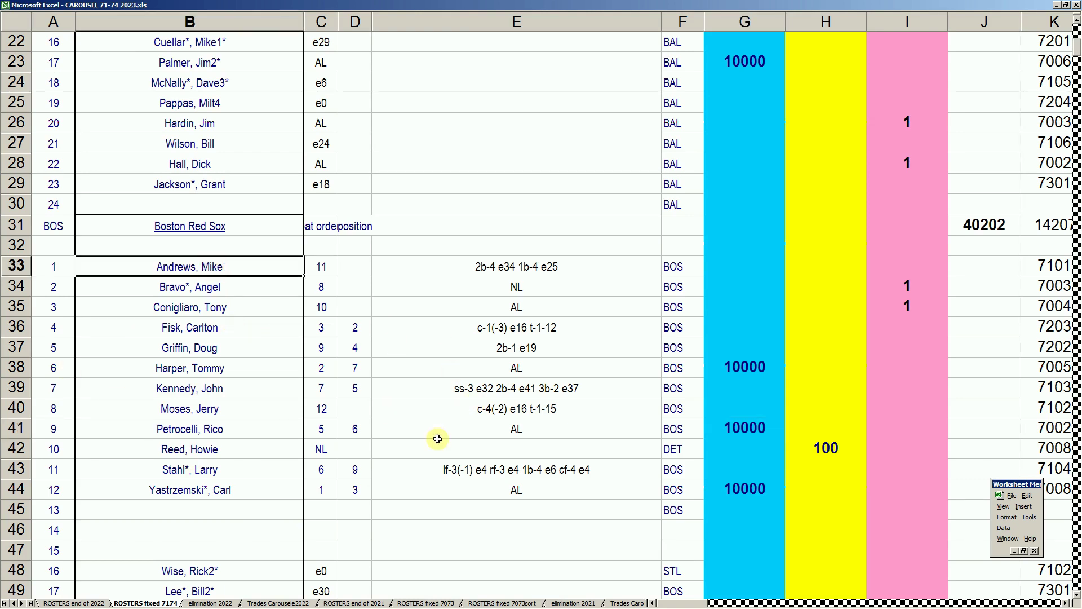
pyautogui.click(762, 489)
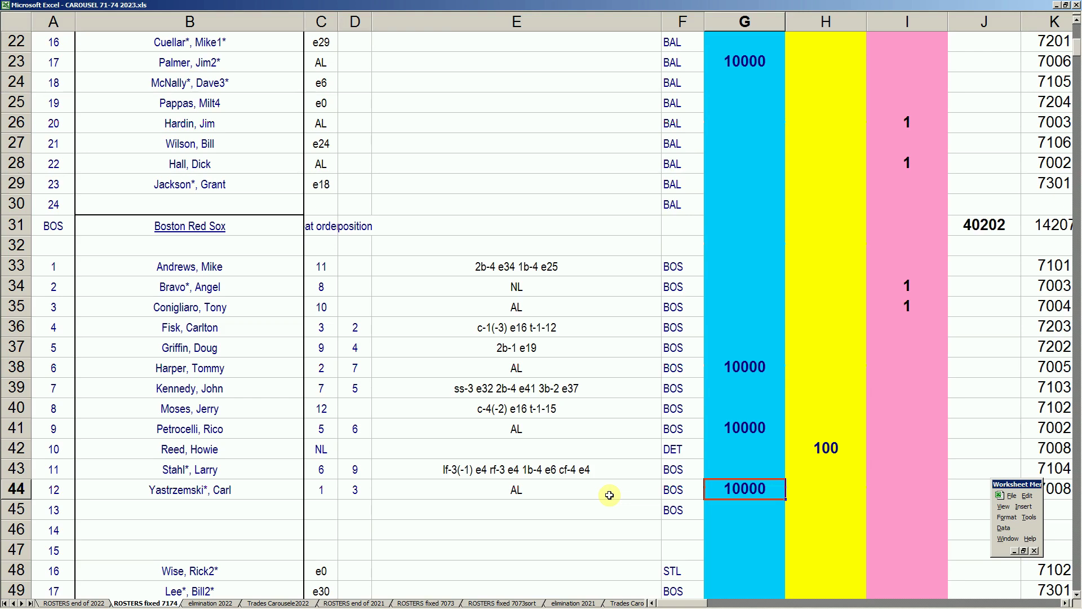
# Examine the Boston pitchers in rows 48 to 55 of the fixed roster.
pyautogui.scroll(-3, 609, 495)
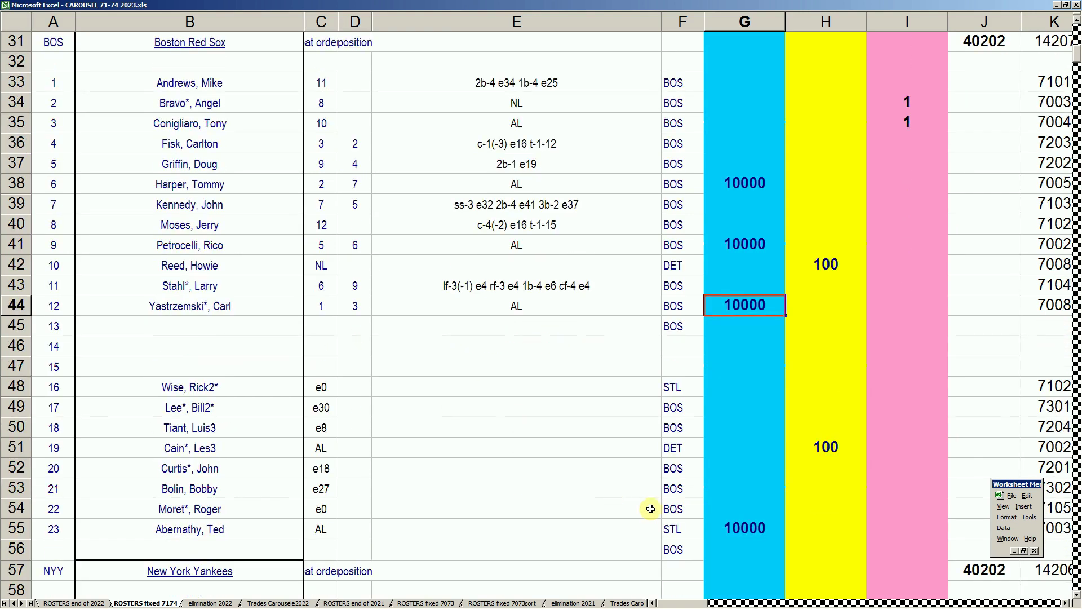
pyautogui.click(239, 533)
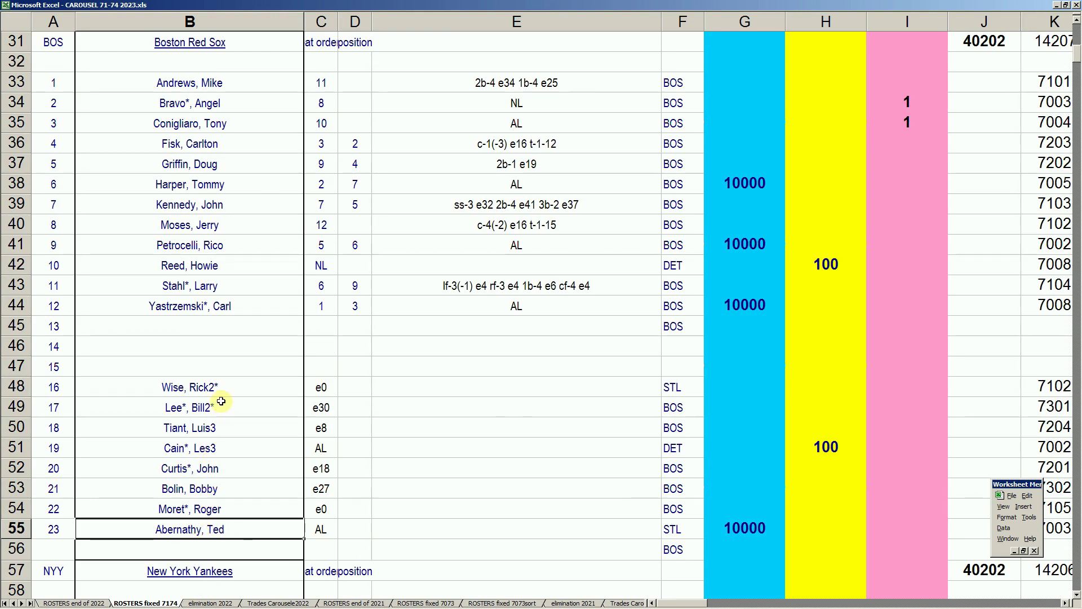
pyautogui.click(207, 390)
pyautogui.click(207, 408)
pyautogui.click(207, 429)
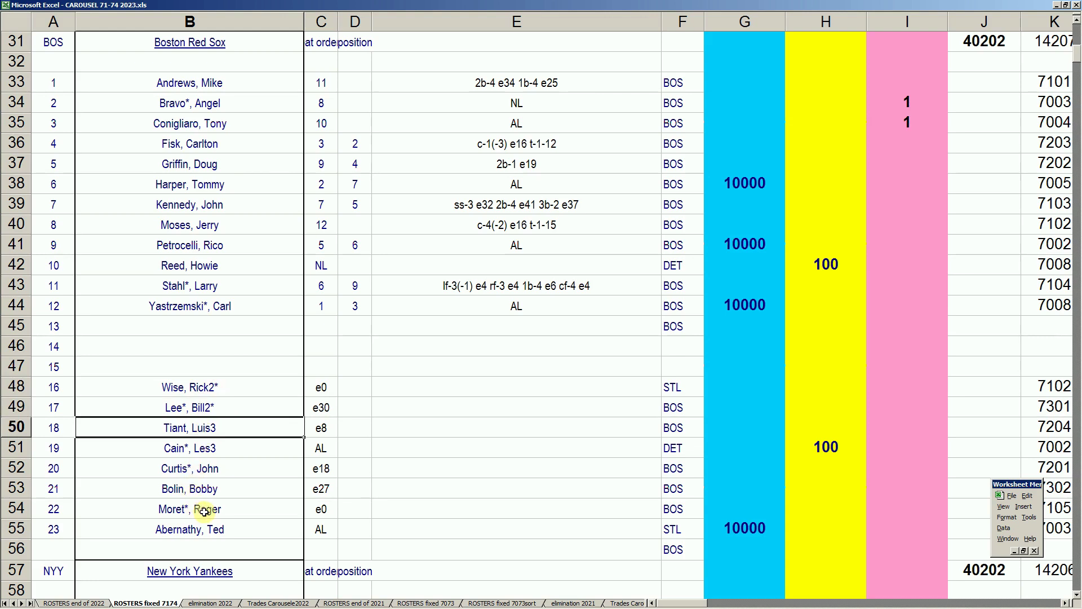
pyautogui.click(206, 471)
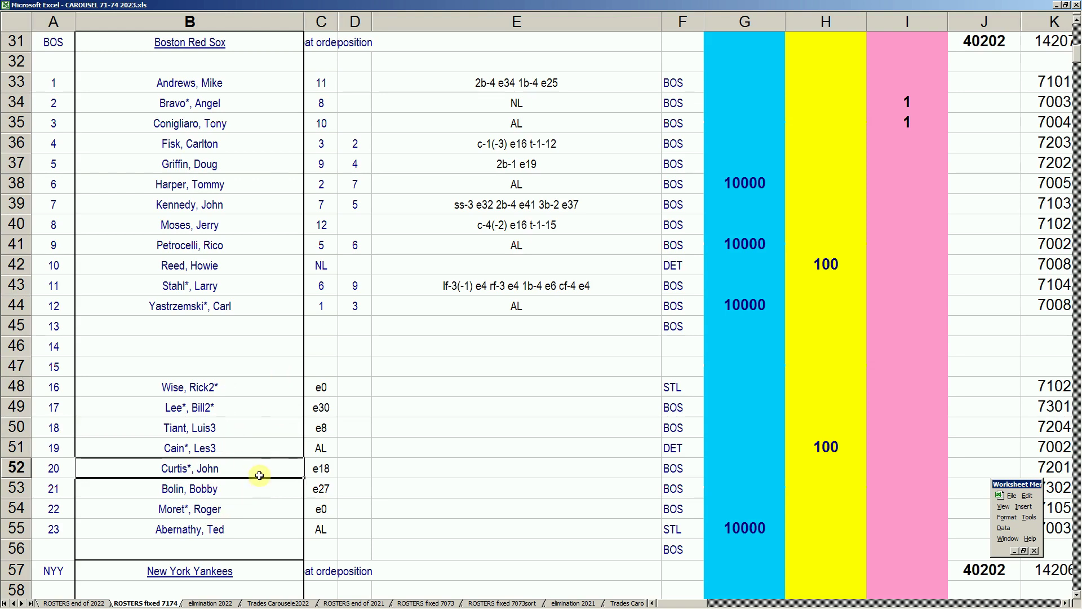
pyautogui.click(223, 525)
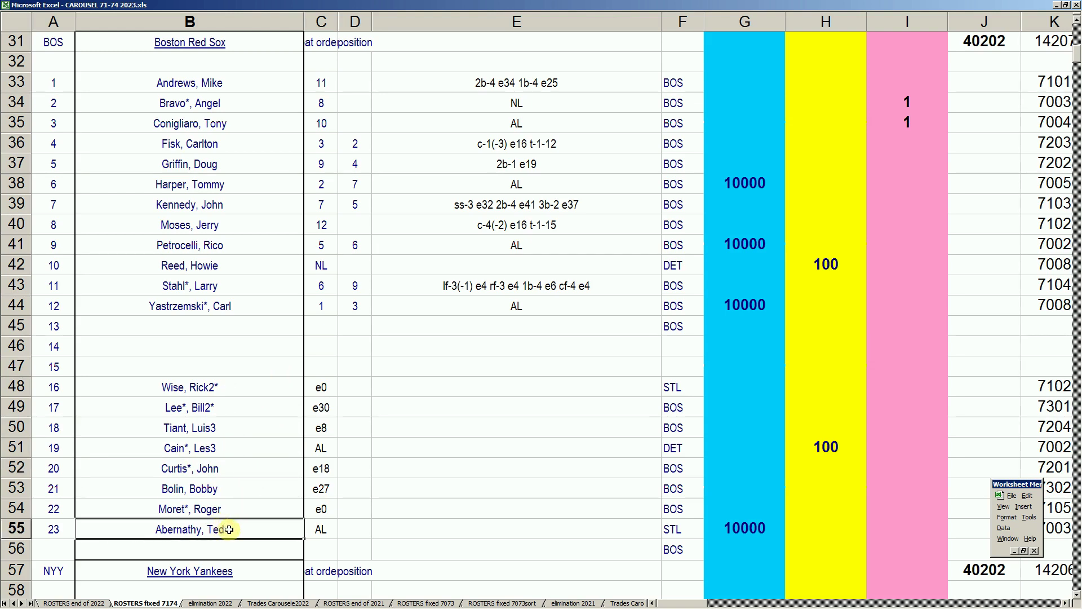
pyautogui.click(218, 490)
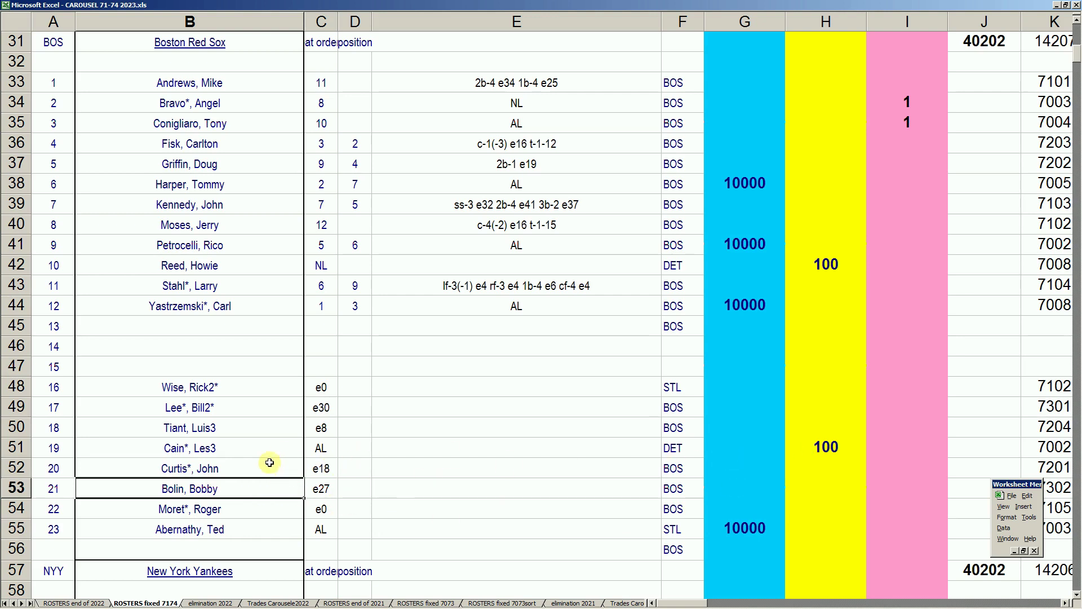
pyautogui.click(188, 408)
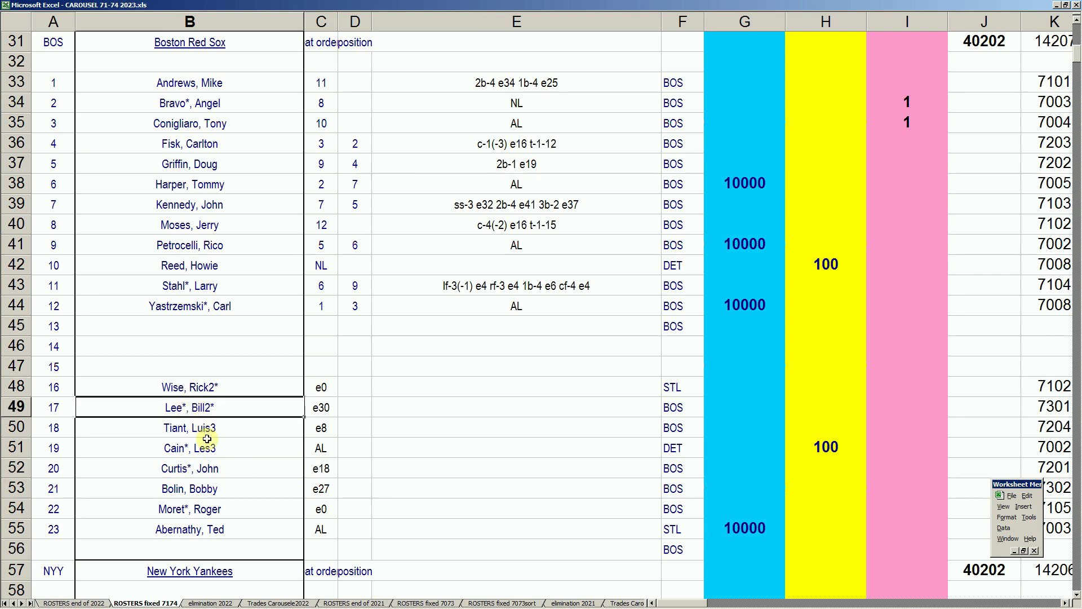
pyautogui.click(209, 469)
pyautogui.click(202, 510)
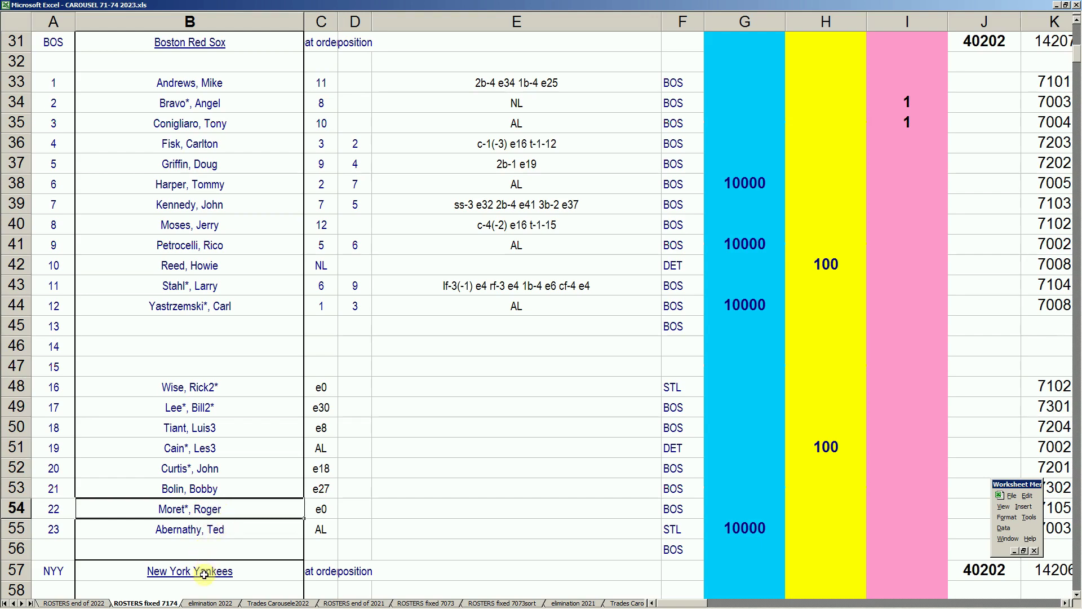
# Check cell I32 in the BOS row of the elimination 2022 sheet and return to ROSTERS fixed 7174.
pyautogui.click(203, 603)
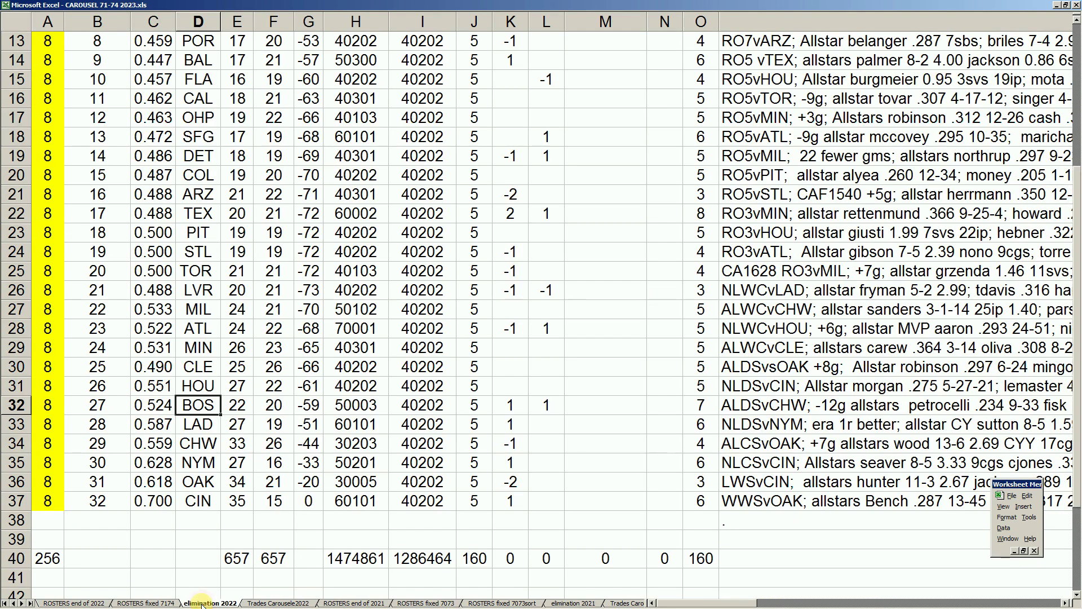
pyautogui.click(430, 407)
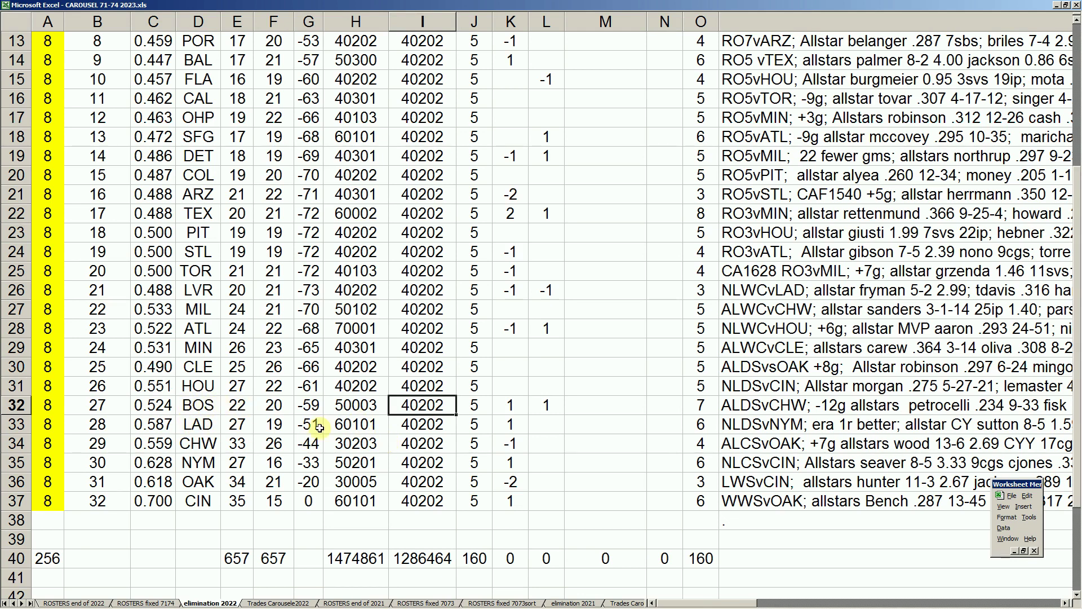
pyautogui.click(146, 603)
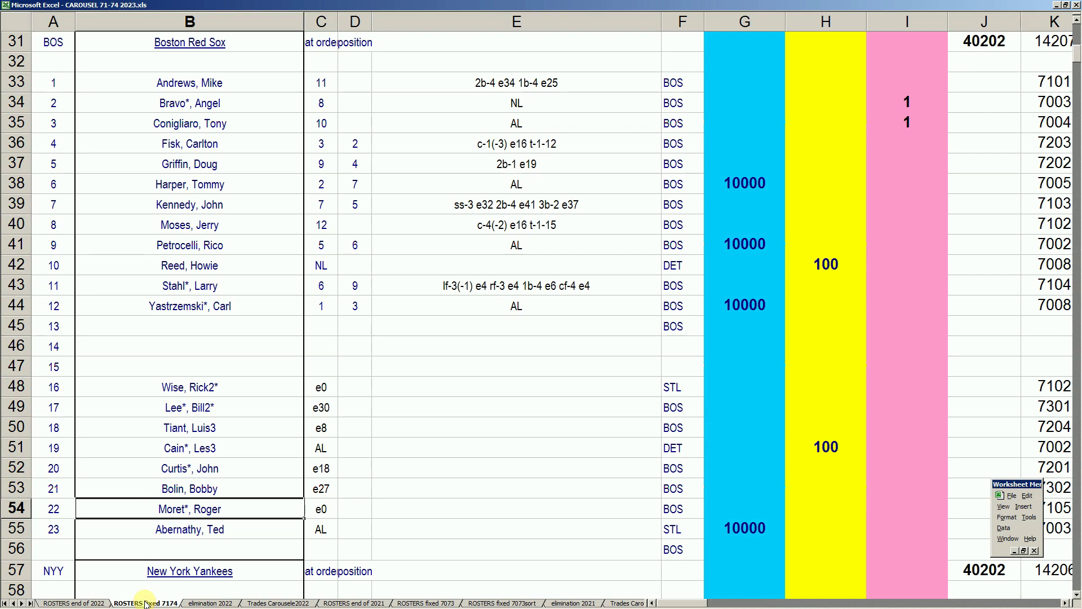
# Find the LAD roster in the ROSTERS end of 2022 sheet.
pyautogui.click(97, 599)
pyautogui.click(530, 434)
pyautogui.scroll(-5, 531, 435)
pyautogui.scroll(-20, 532, 435)
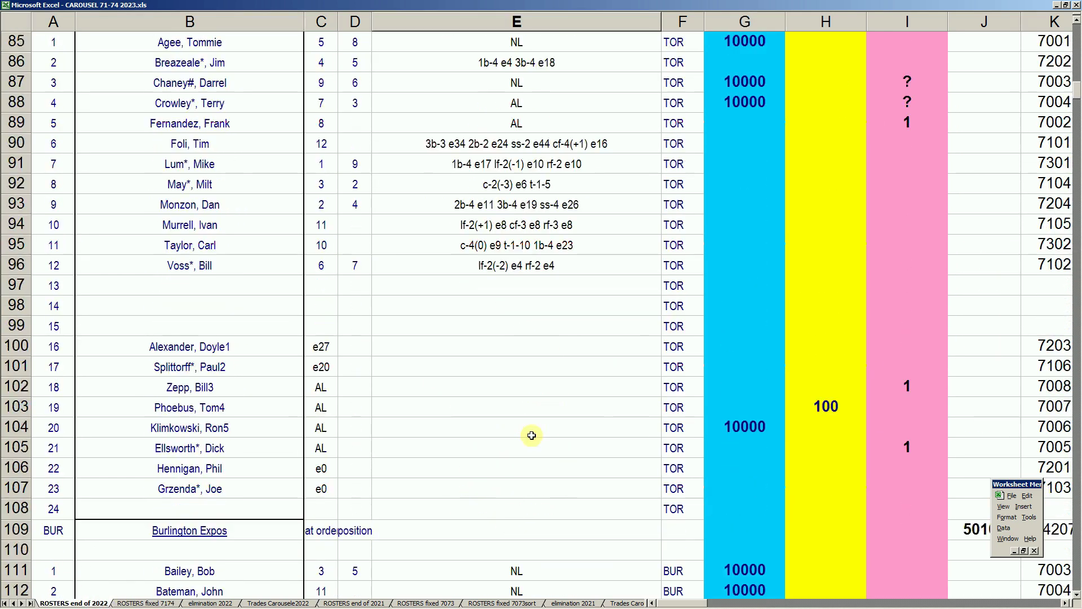
pyautogui.scroll(-15, 532, 435)
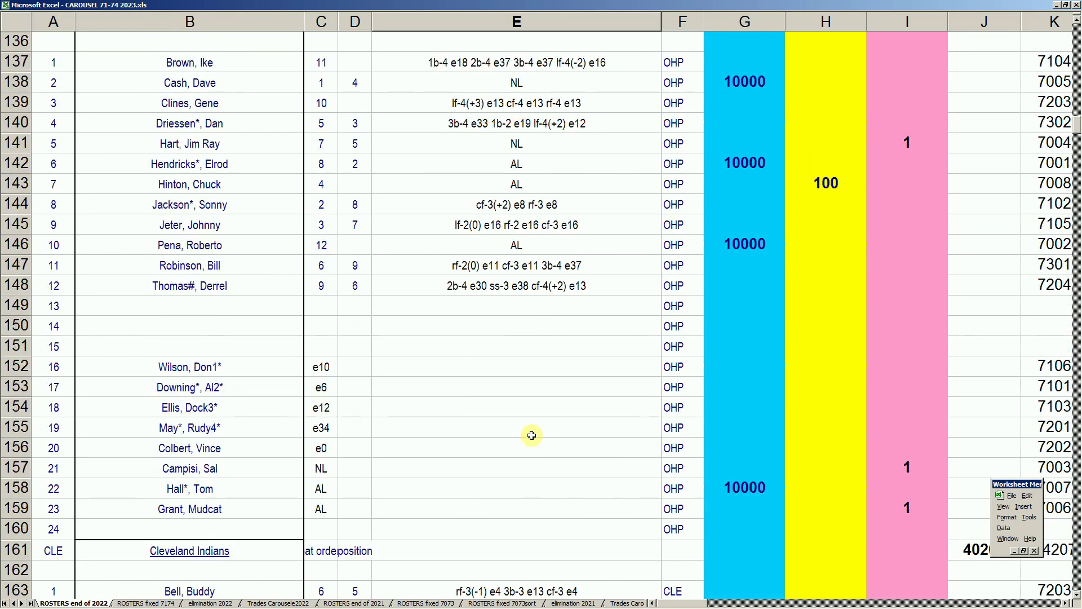
pyautogui.click(531, 435)
pyautogui.press('pagedown')
pyautogui.press('pagedown')
pyautogui.press('pagedown')
pyautogui.press('pagedown')
pyautogui.press('pagedown')
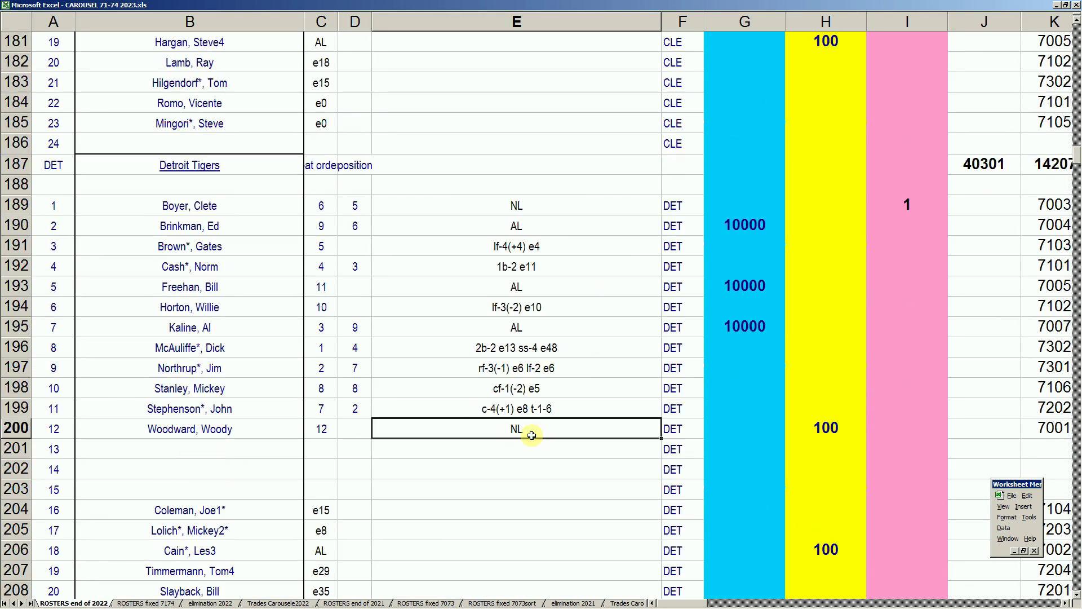
pyautogui.press('pagedown')
pyautogui.press('pagedown')
pyautogui.press('pagedown')
pyautogui.press('pagedown')
pyautogui.press('pagedown')
pyautogui.press('pagedown')
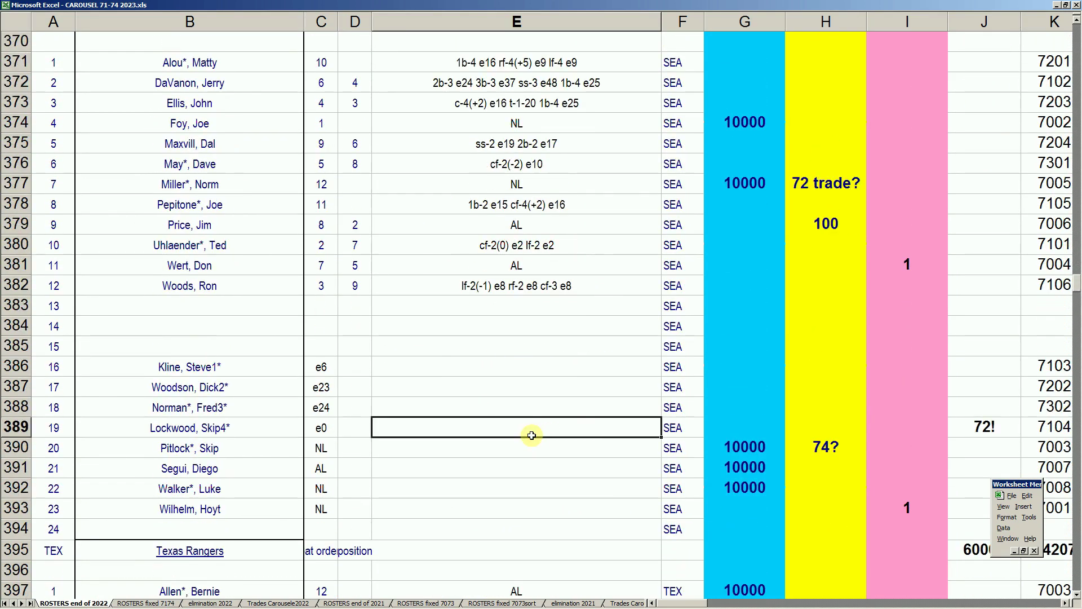
pyautogui.press('pagedown')
pyautogui.press('pagedown')
pyautogui.press('pagedown')
pyautogui.press('pagedown')
pyautogui.press('pagedown')
pyautogui.press('pagedown')
pyautogui.press('pagedown')
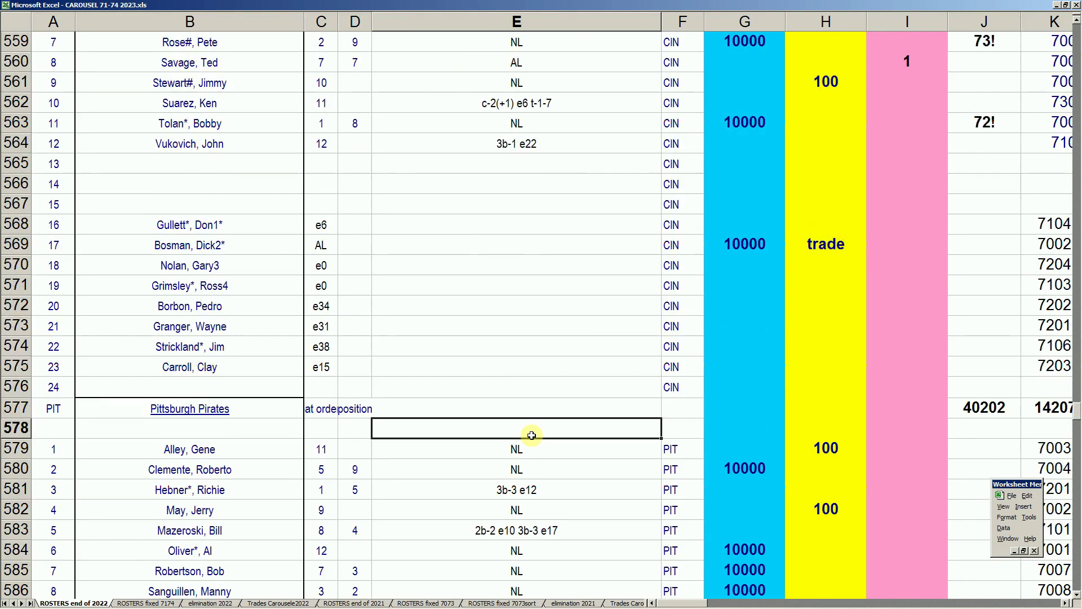
pyautogui.press('pagedown')
pyautogui.press('pagedown')
pyautogui.press('pagedown')
pyautogui.press('pagedown')
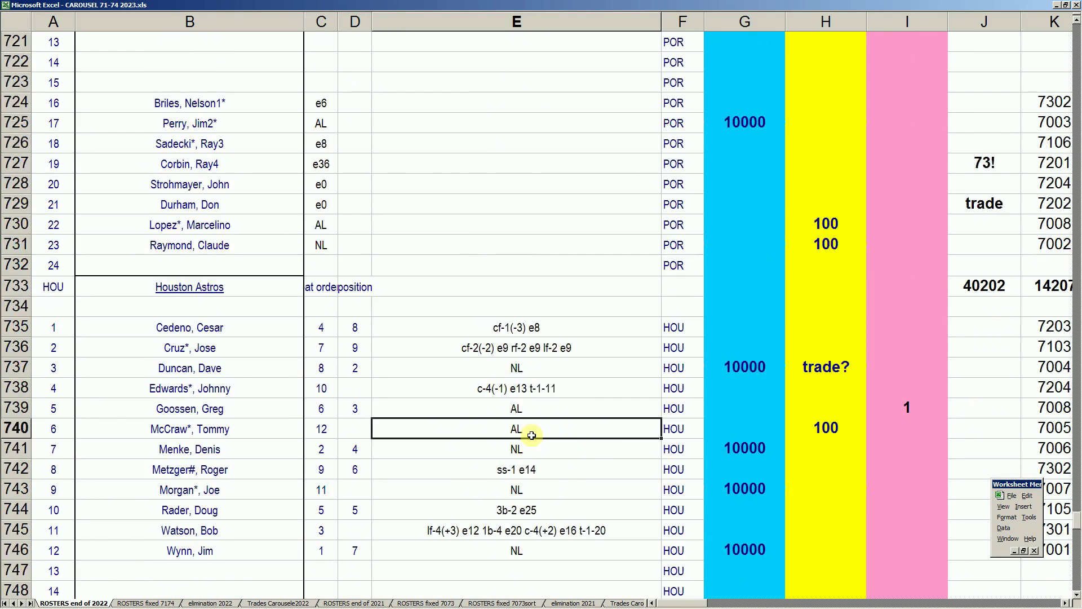
pyautogui.scroll(-5, 532, 435)
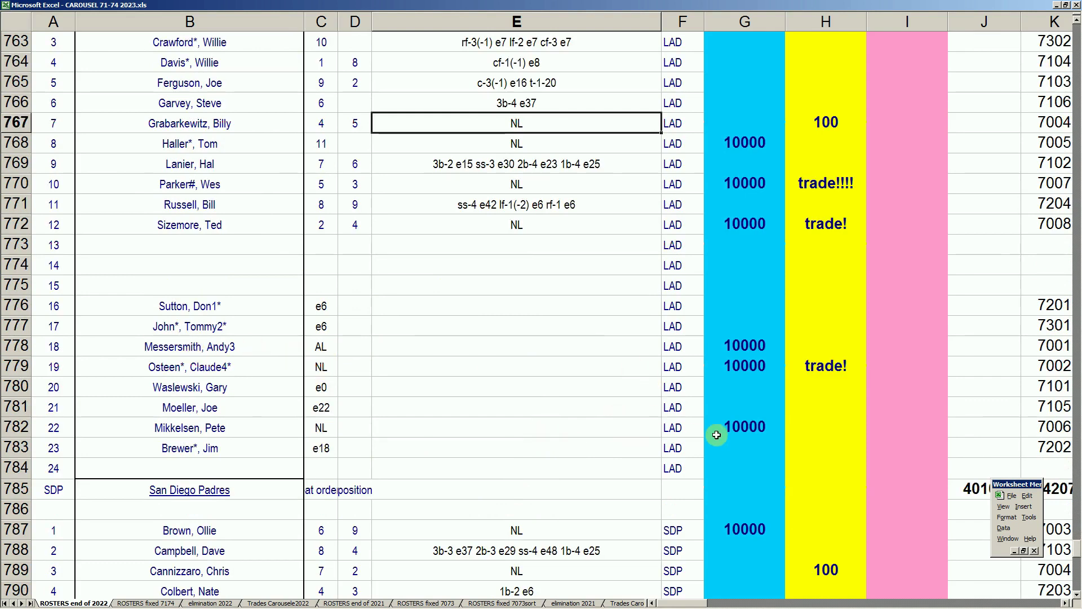
# Check the LAD players' column G tokens in rows 772, 768, 778 and 782.
pyautogui.click(762, 224)
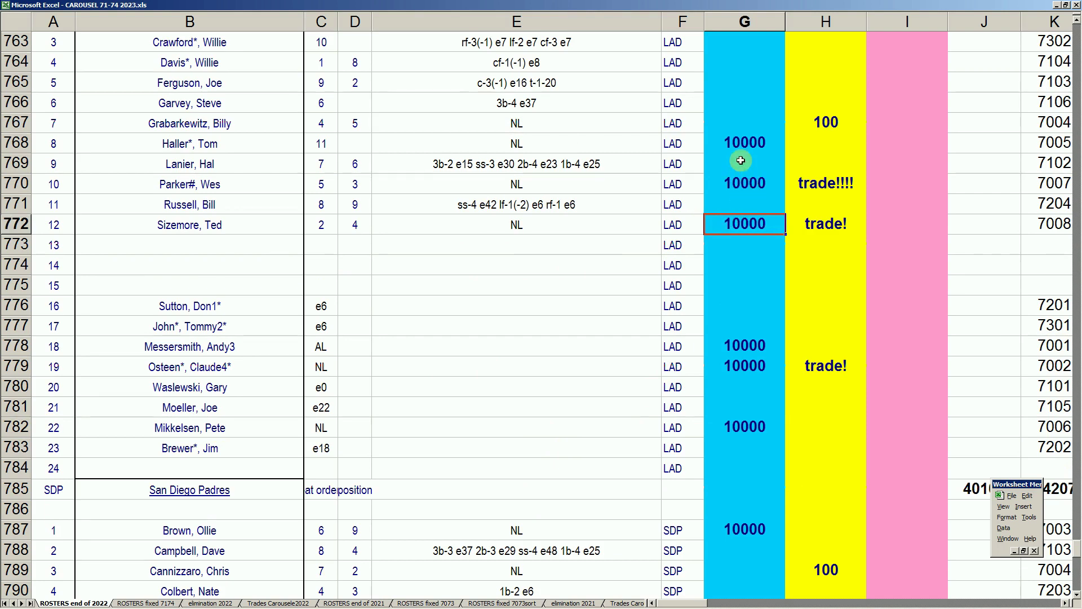
pyautogui.click(749, 142)
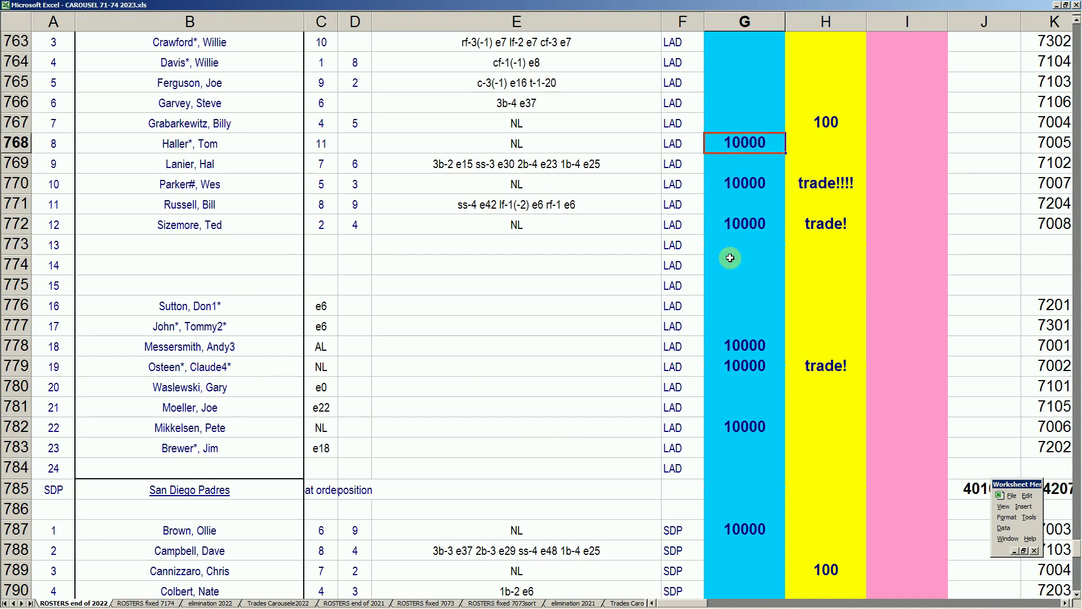
pyautogui.click(748, 348)
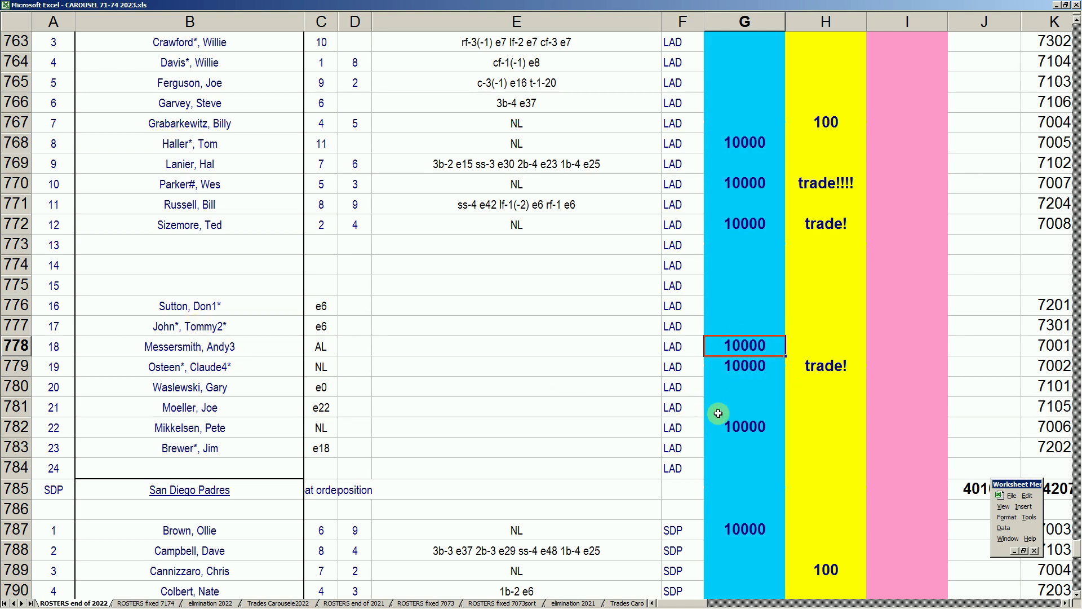
pyautogui.click(757, 427)
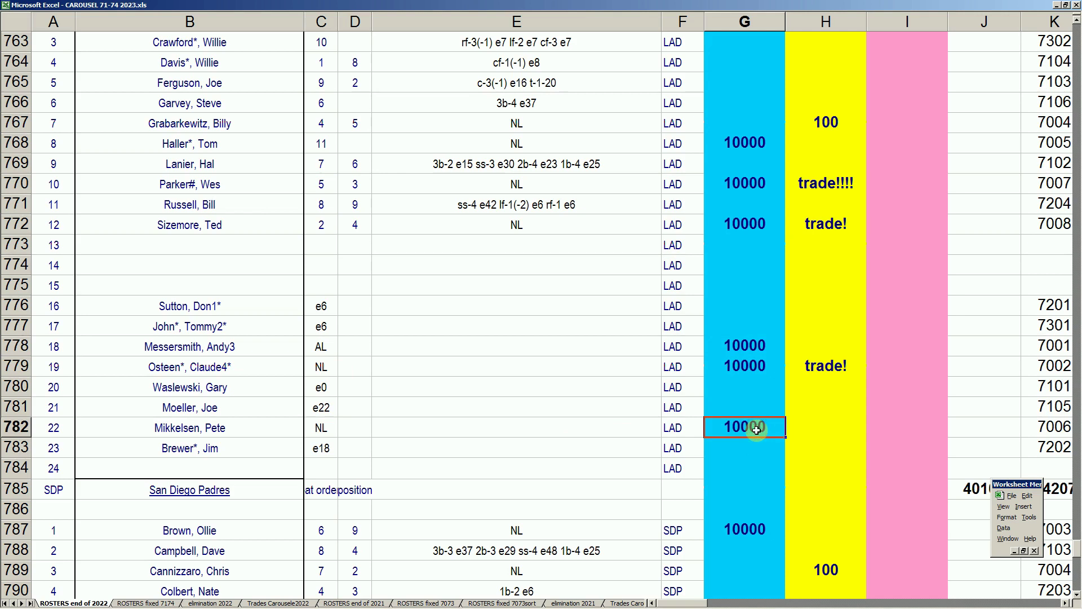
pyautogui.scroll(1, 833, 328)
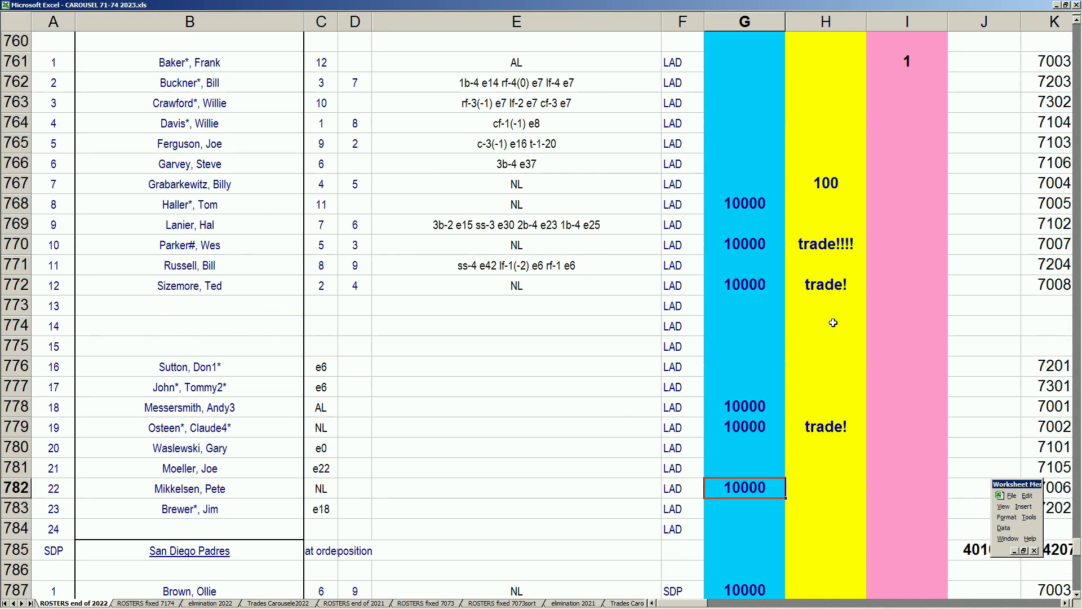
# Find the LAD roster in the ROSTERS fixed 7174 sheet.
pyautogui.click(167, 605)
pyautogui.click(508, 441)
pyautogui.scroll(-20, 515, 442)
pyautogui.click(516, 445)
pyautogui.press('pagedown')
pyautogui.press('pagedown')
pyautogui.press('pagedown')
pyautogui.press('pagedown')
pyautogui.press('pagedown')
pyautogui.press('pagedown')
pyautogui.press('pagedown')
pyautogui.press('pagedown')
pyautogui.press('pagedown')
pyautogui.press('pagedown')
pyautogui.press('pagedown')
pyautogui.press('pagedown')
pyautogui.press('pagedown')
pyautogui.press('pagedown')
pyautogui.press('pagedown')
pyautogui.press('pagedown')
pyautogui.press('pagedown')
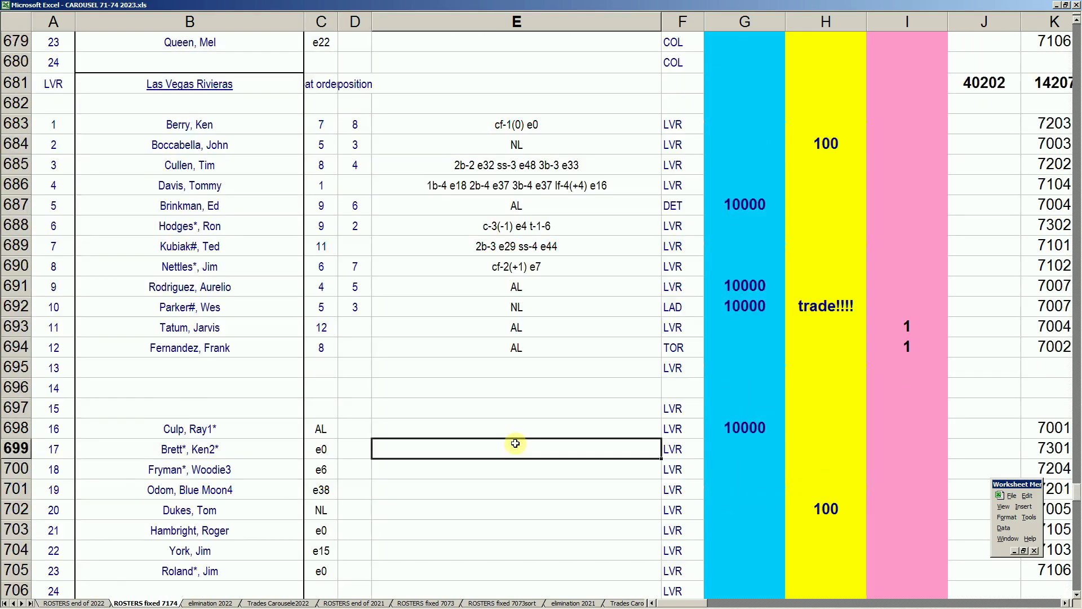
pyautogui.press('pagedown')
pyautogui.press('pagedown')
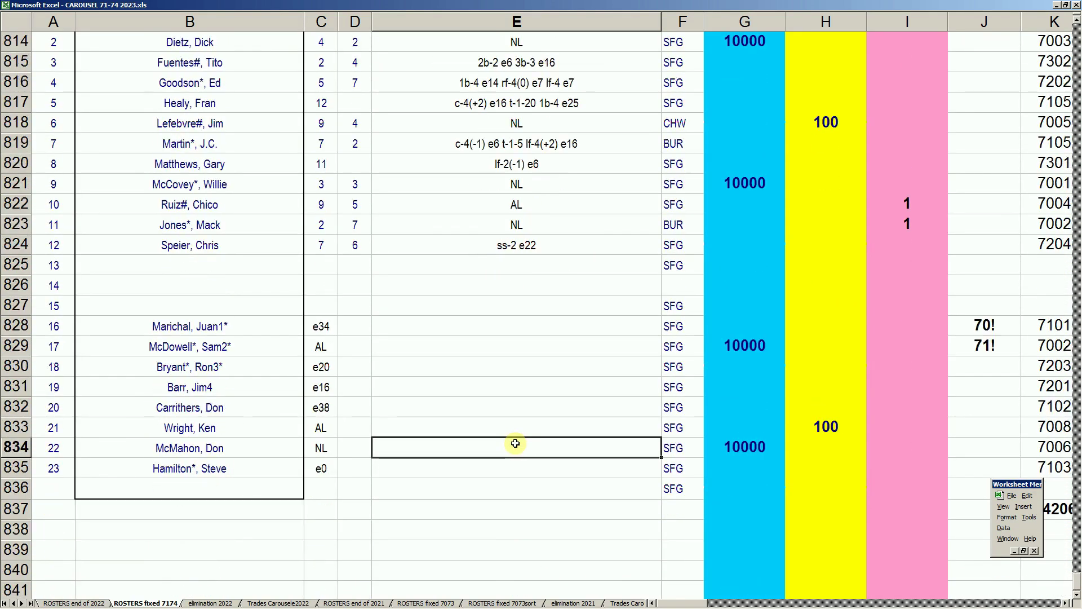
pyautogui.press('pageup')
pyautogui.press('pageup')
pyautogui.press('pageup')
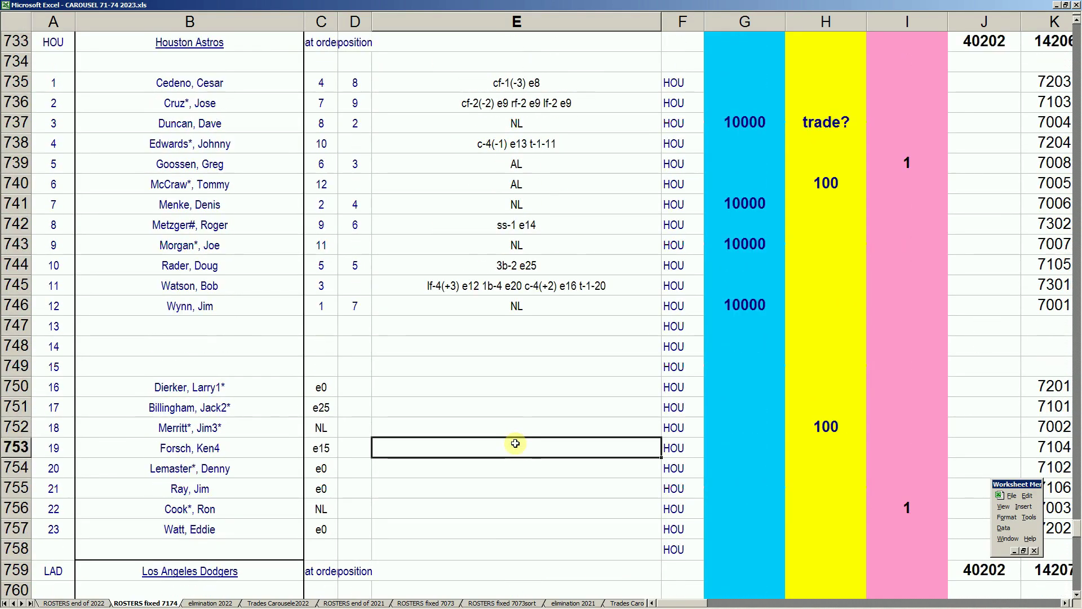
pyautogui.scroll(-9, 598, 423)
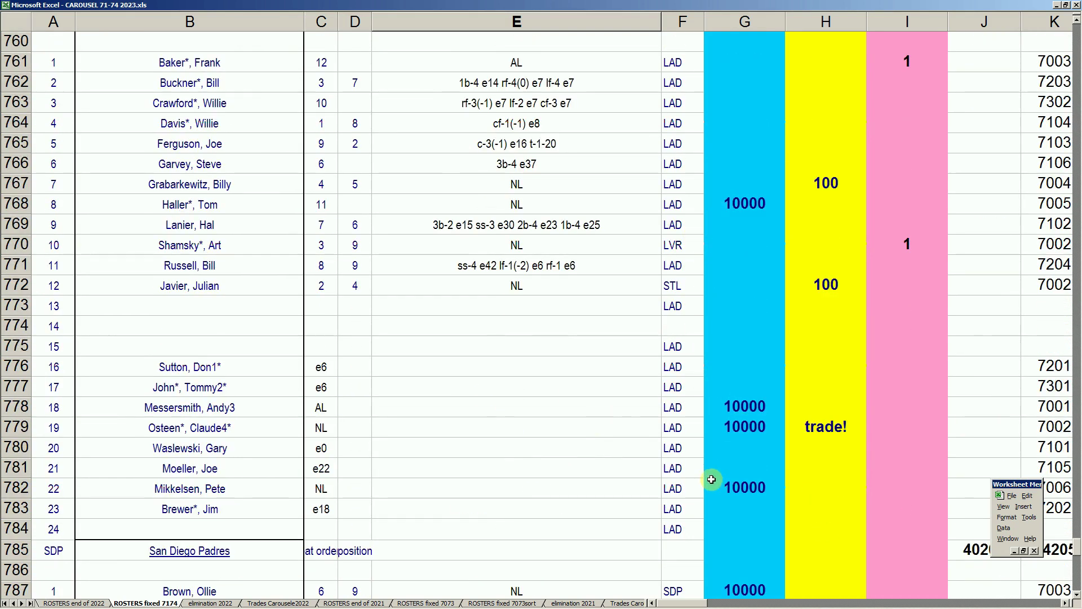
# Check the LAD roster's tokens in H772 and I770 and the player names in B772:B773.
pyautogui.click(828, 288)
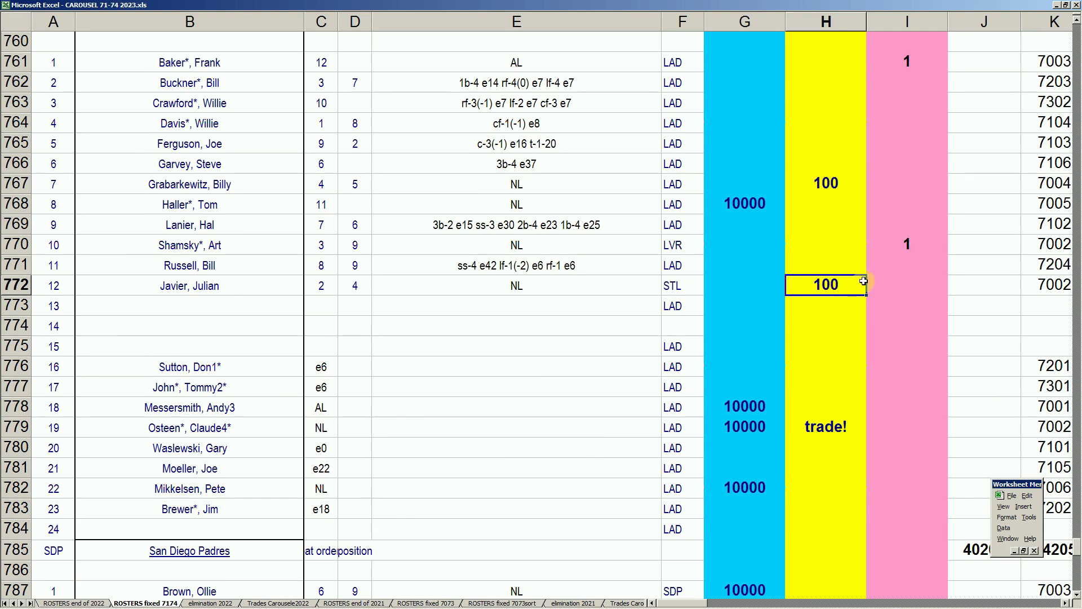
pyautogui.click(905, 247)
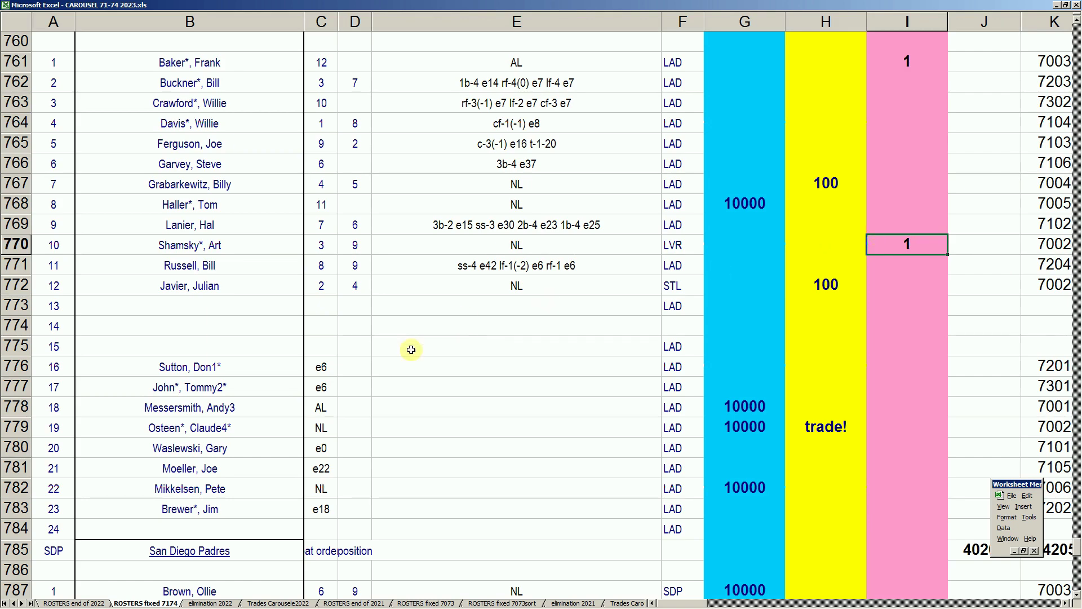
pyautogui.moveTo(237, 305); pyautogui.dragTo(240, 295)
# Examine the Portland and Las Vegas rosters above LAD, including the traded player in row 692.
pyautogui.scroll(16, 241, 294)
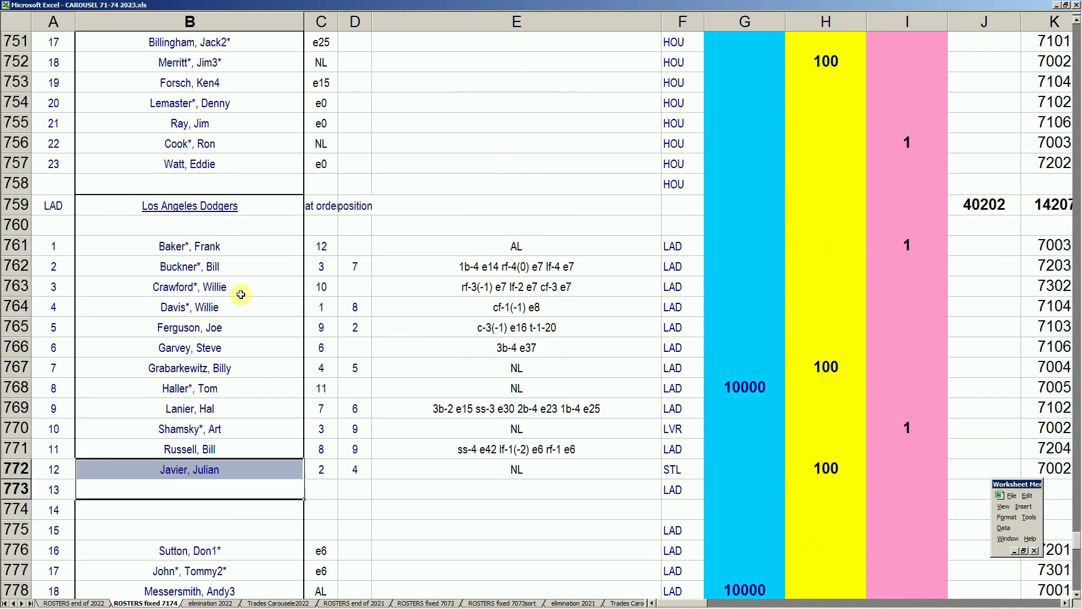
pyautogui.scroll(2, 240, 294)
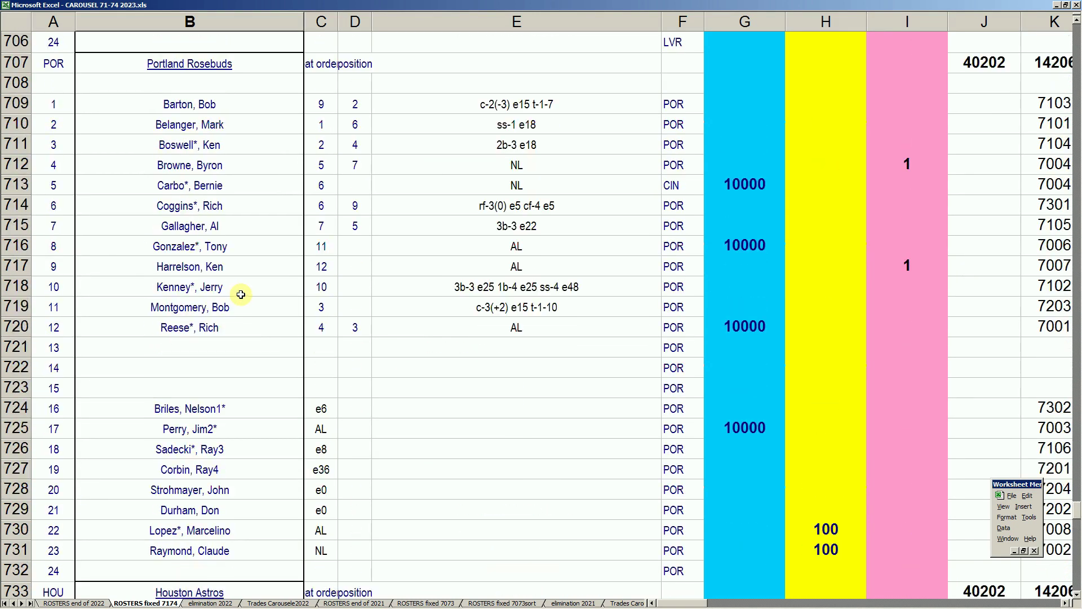
pyautogui.scroll(8, 241, 294)
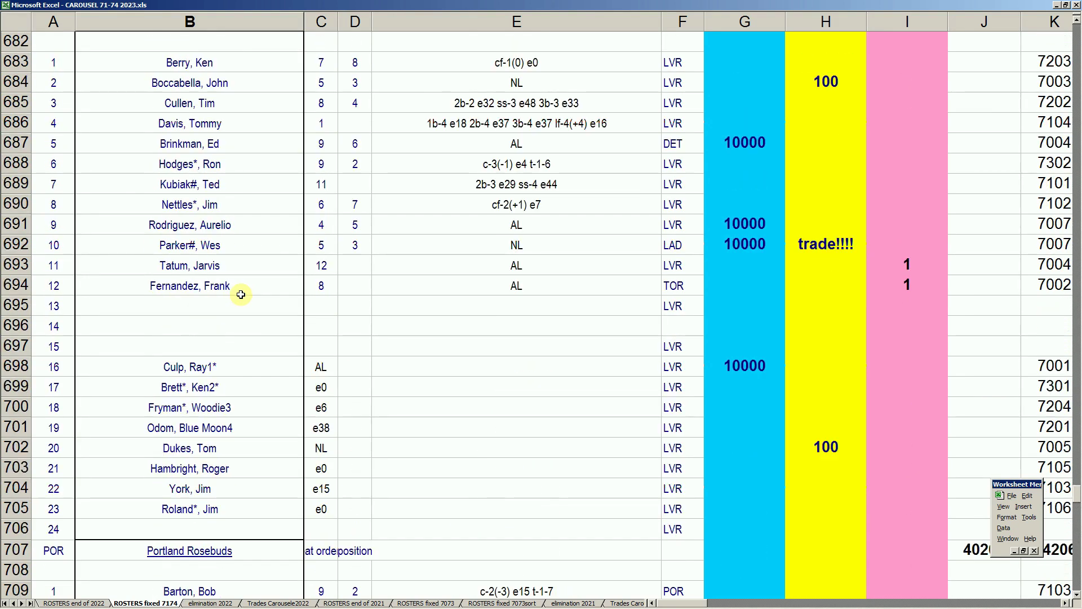
pyautogui.scroll(-12, 241, 295)
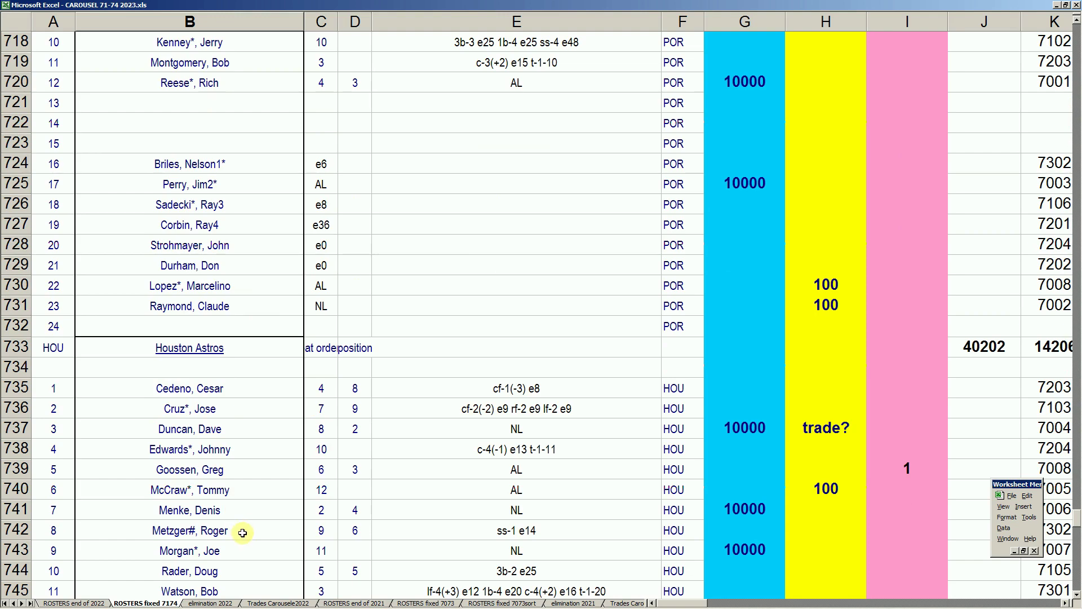
# Select CHW in column D of the elimination 2022 sheet and find the Chicago White Sox roster in ROSTERS fixed 7174.
pyautogui.click(224, 603)
pyautogui.click(210, 444)
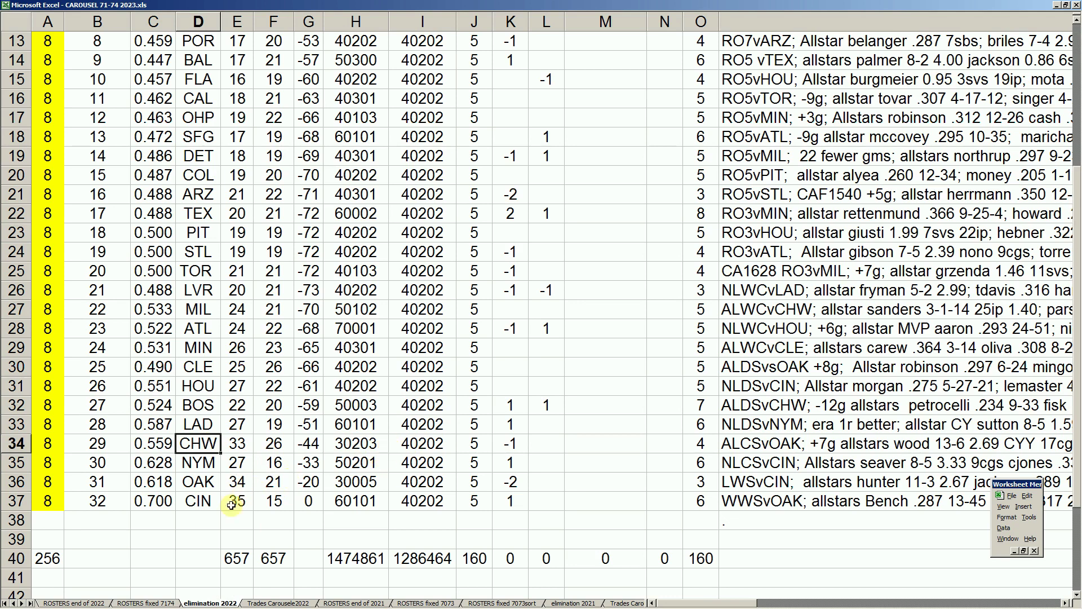
pyautogui.click(161, 603)
pyautogui.click(213, 469)
pyautogui.press('pageup')
pyautogui.press('pageup')
pyautogui.press('pageup')
pyautogui.press('pageup')
pyautogui.press('pageup')
pyautogui.press('pageup')
pyautogui.press('pageup')
pyautogui.press('pageup')
pyautogui.press('pageup')
pyautogui.press('pageup')
pyautogui.press('pageup')
pyautogui.press('pageup')
pyautogui.press('pageup')
pyautogui.press('pageup')
pyautogui.press('pageup')
pyautogui.press('pageup')
pyautogui.press('pageup')
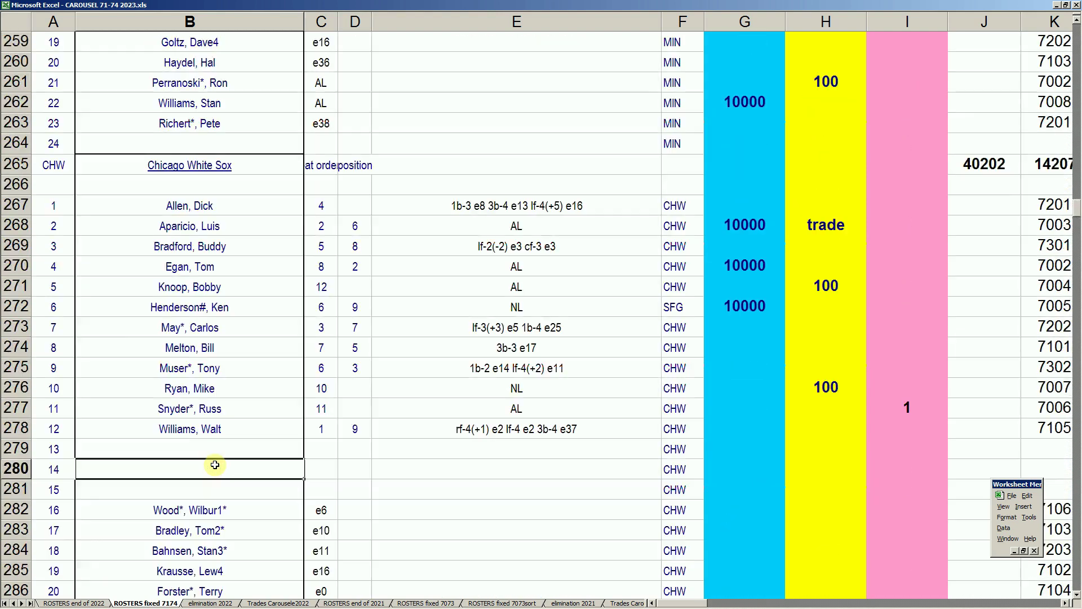
pyautogui.scroll(-1, 274, 464)
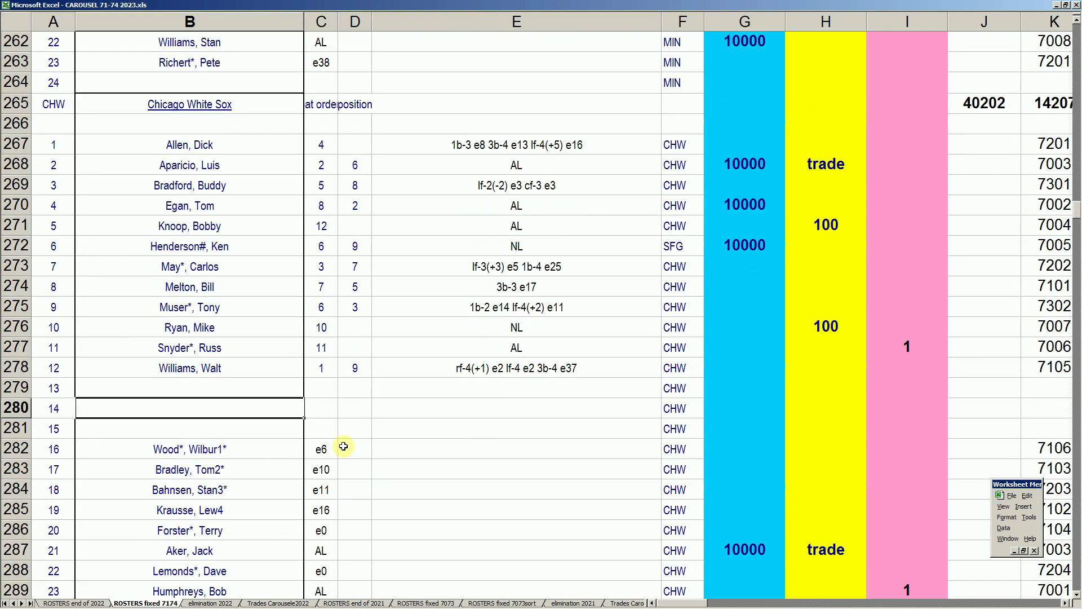
# Clear the trade note in H268 and check the White Sox column G tokens in rows 268, 270, 272 and 287.
pyautogui.click(801, 165)
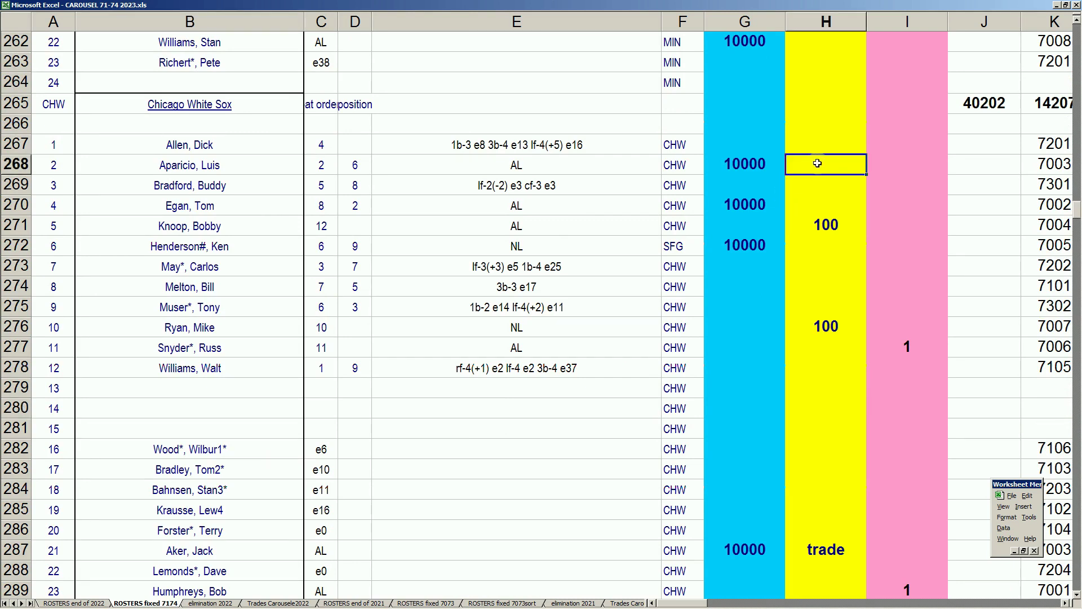
pyautogui.click(745, 164)
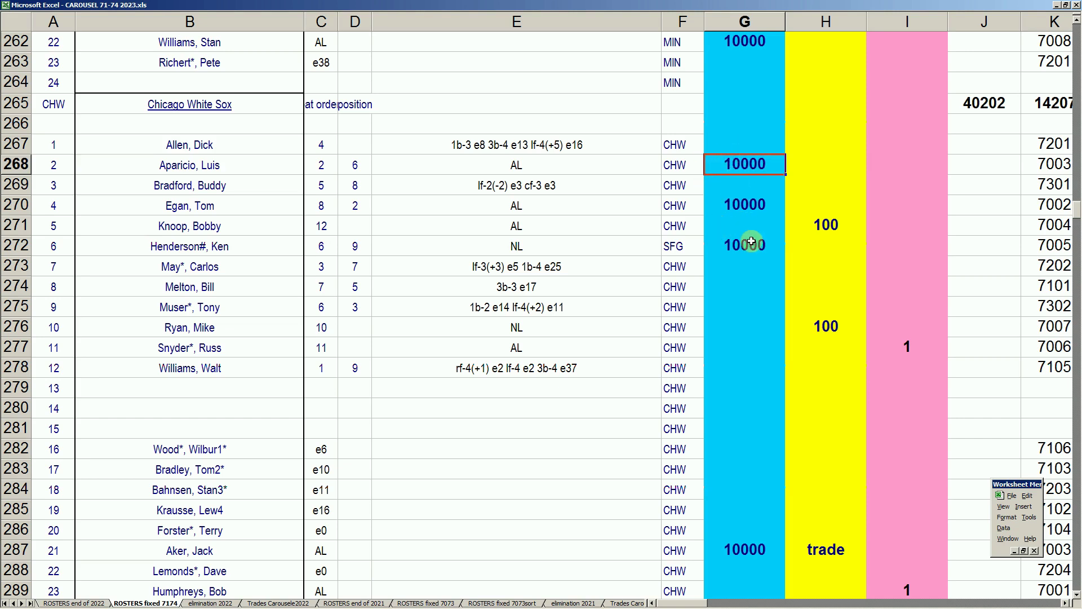
pyautogui.click(753, 203)
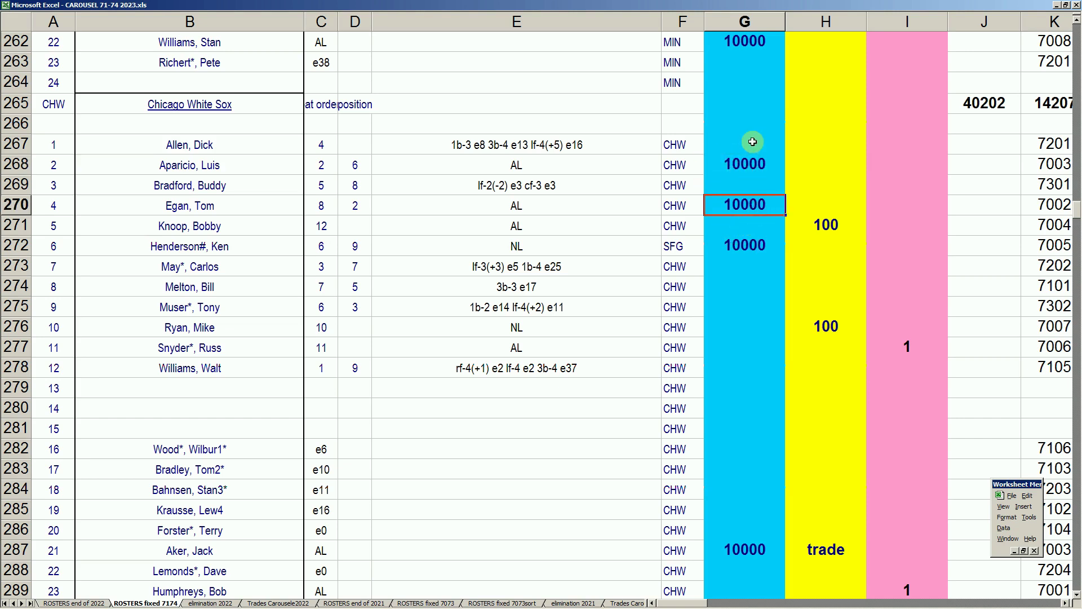
pyautogui.click(748, 243)
pyautogui.click(743, 540)
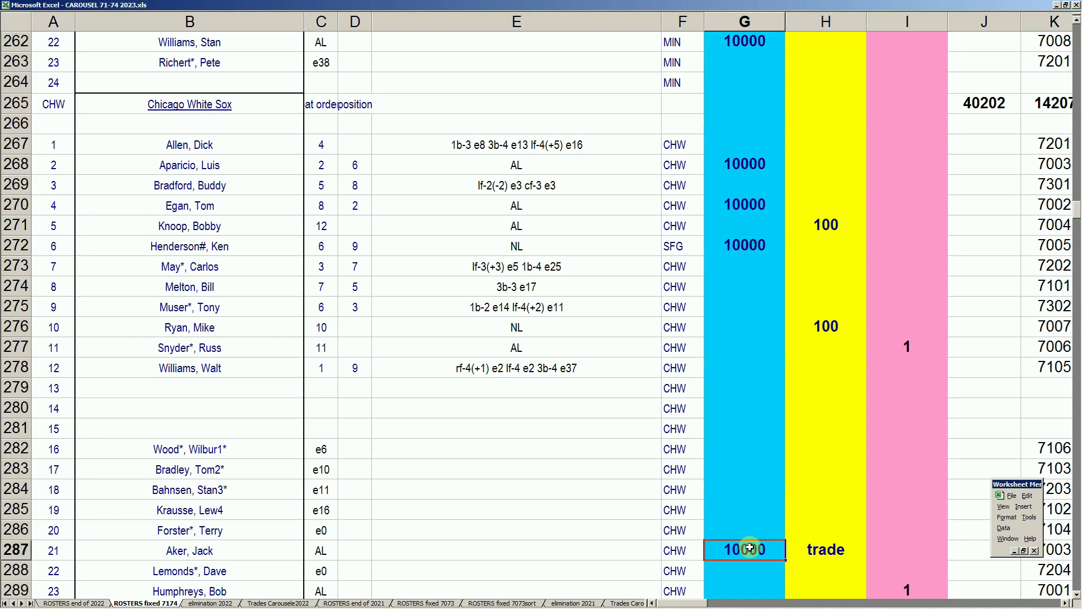
# Check the White Sox player acquired from SFG in row 272 and the pitcher token in G287.
pyautogui.click(754, 247)
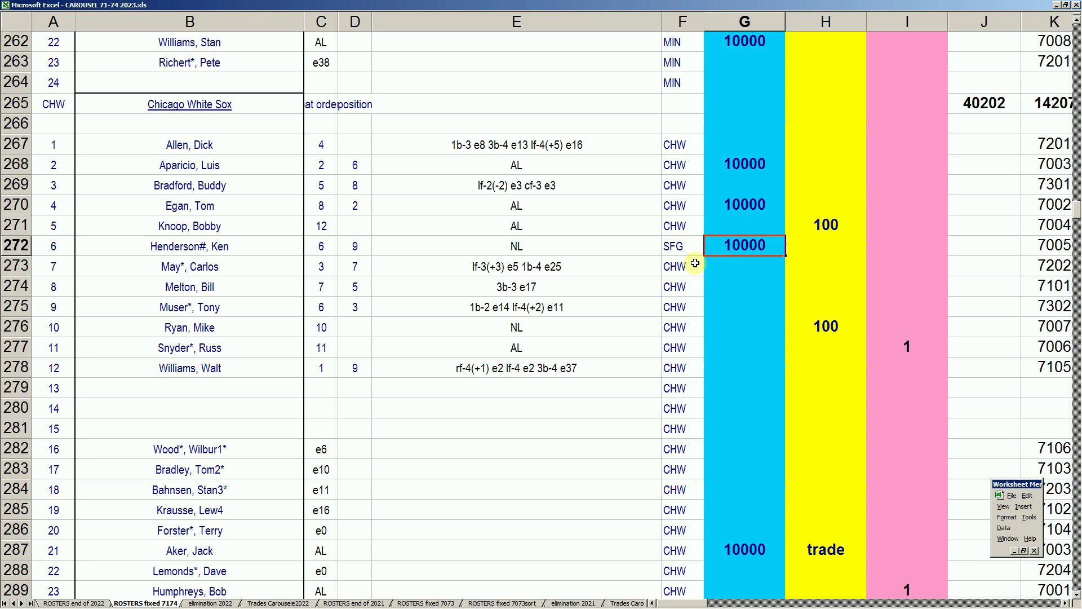
pyautogui.click(217, 247)
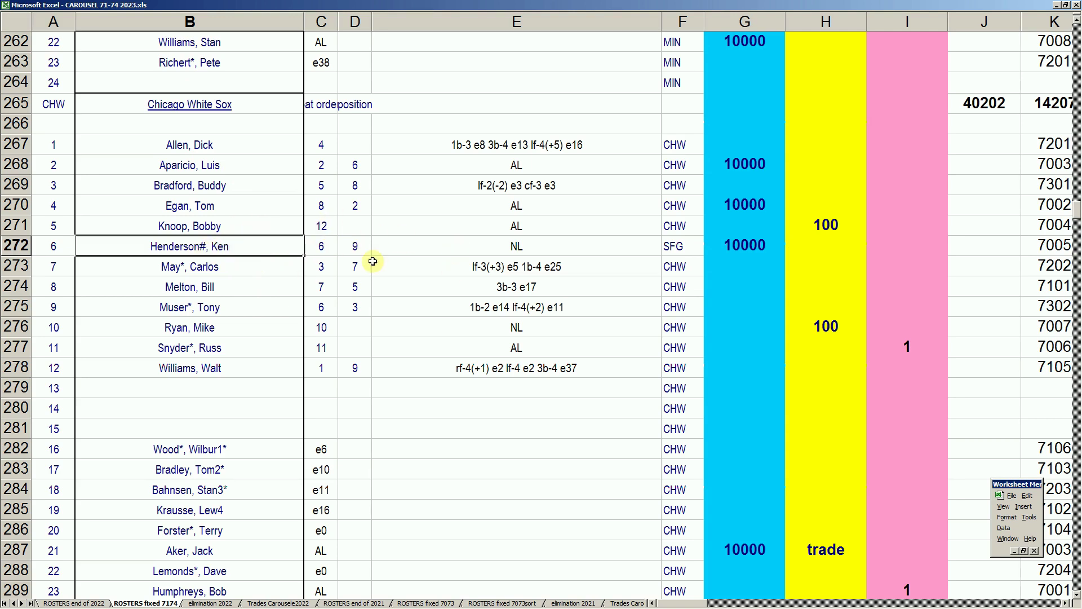
pyautogui.click(730, 247)
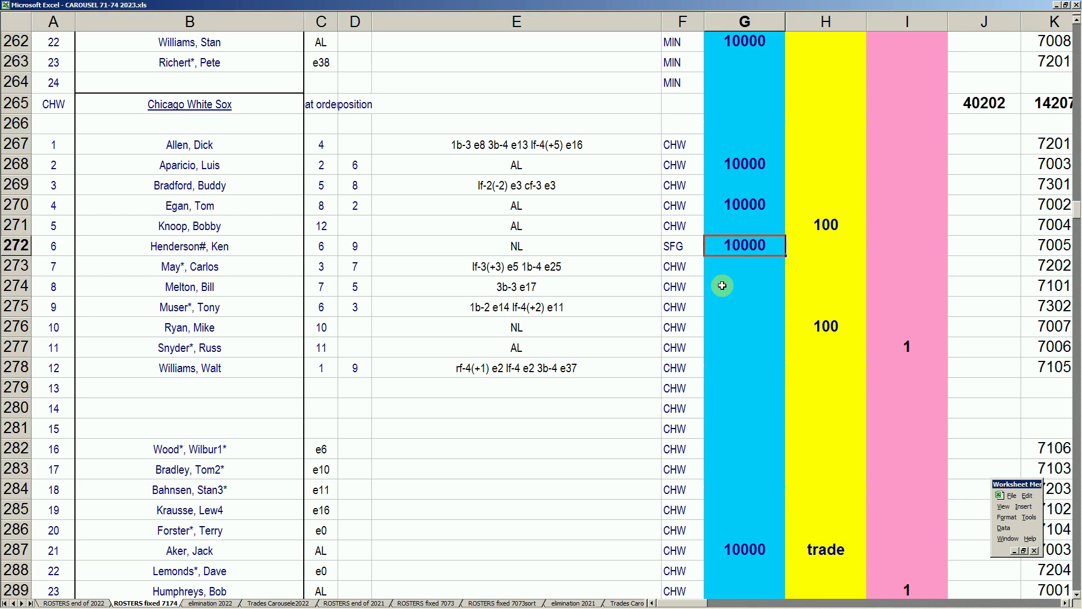
pyautogui.click(741, 549)
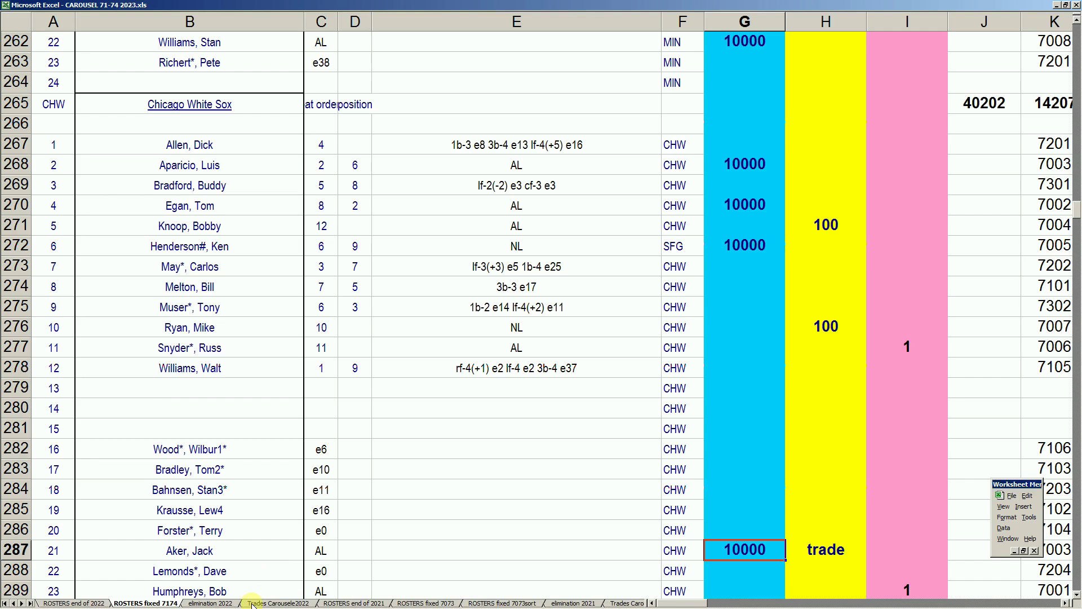
# Select NYM in column D of the elimination 2022 sheet.
pyautogui.click(251, 604)
pyautogui.click(224, 604)
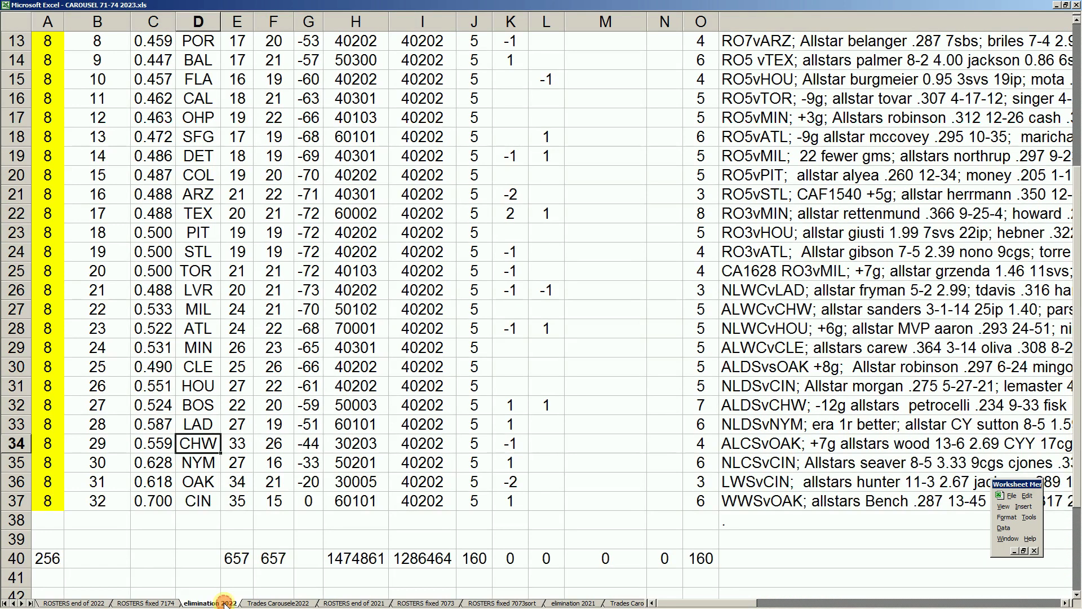
pyautogui.click(204, 465)
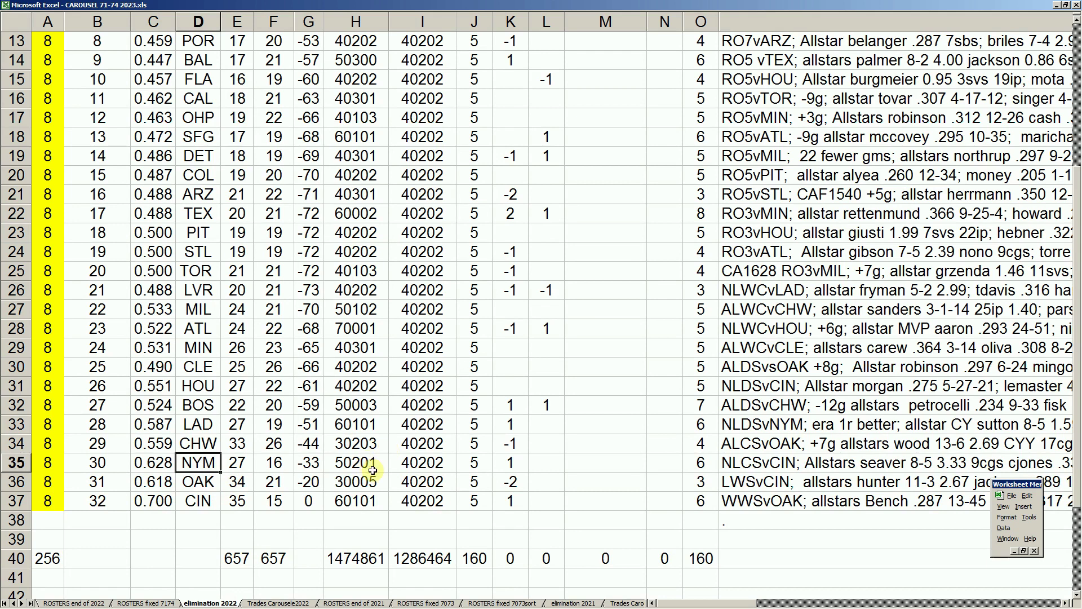
# Find the New York Mets roster in the ROSTERS end of 2022 sheet.
pyautogui.click(86, 604)
pyautogui.click(336, 435)
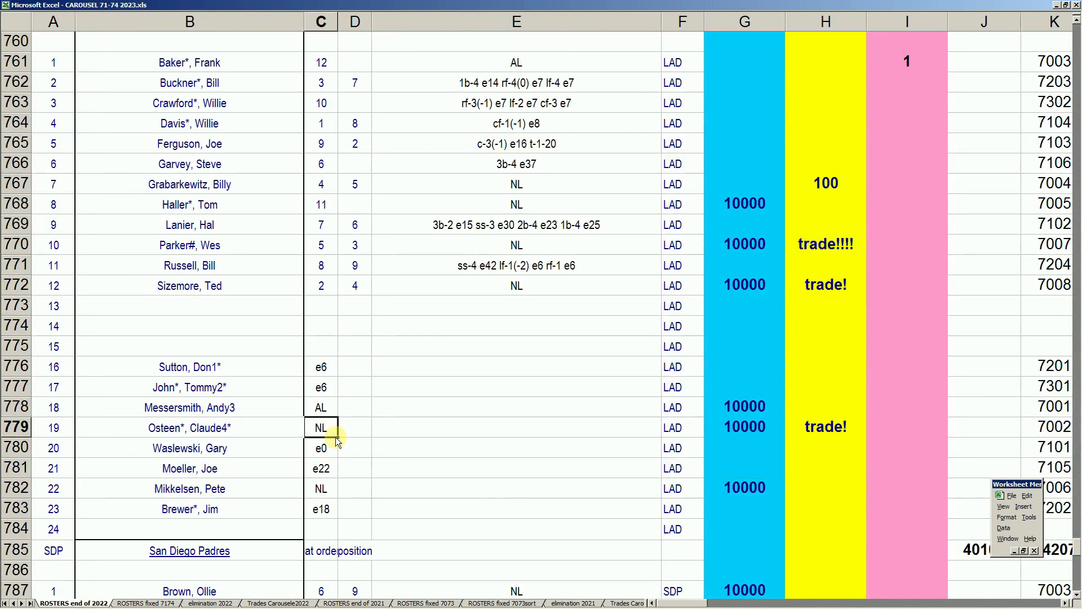
pyautogui.press('pageup')
pyautogui.press('pageup')
pyautogui.press('pageup')
pyautogui.press('pageup')
pyautogui.press('pageup')
pyautogui.press('pageup')
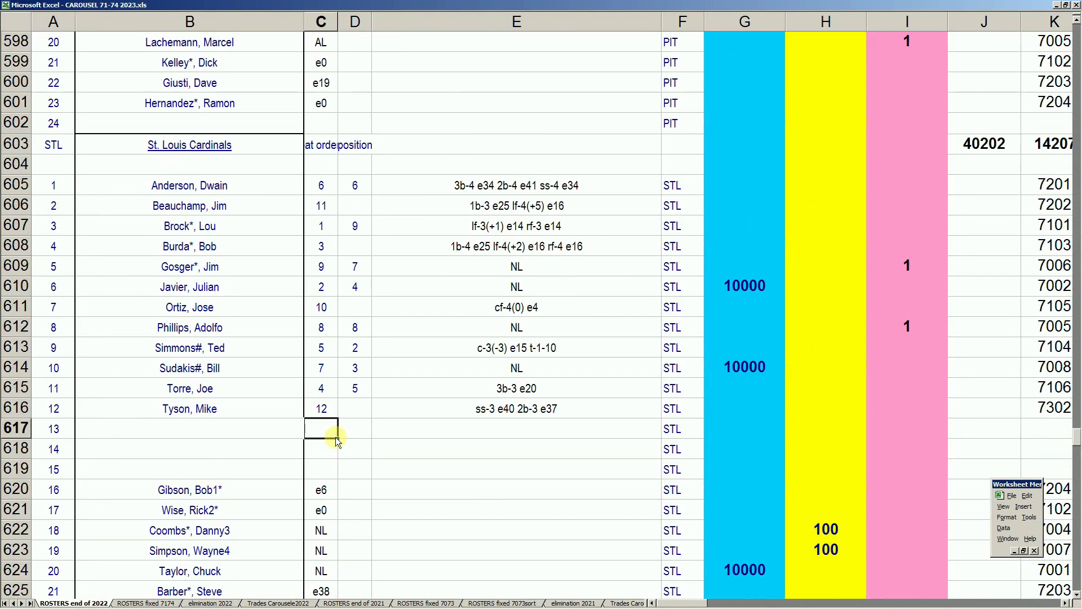
pyautogui.press('pageup')
pyautogui.press('pageup')
pyautogui.press('pageup')
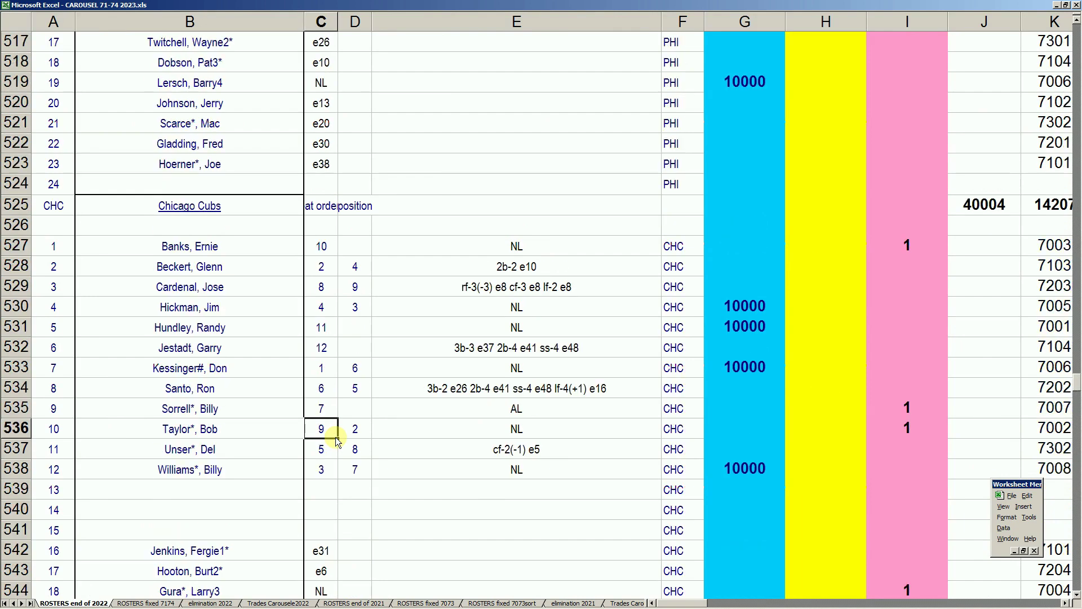
pyautogui.press('pageup')
pyautogui.press('pageup')
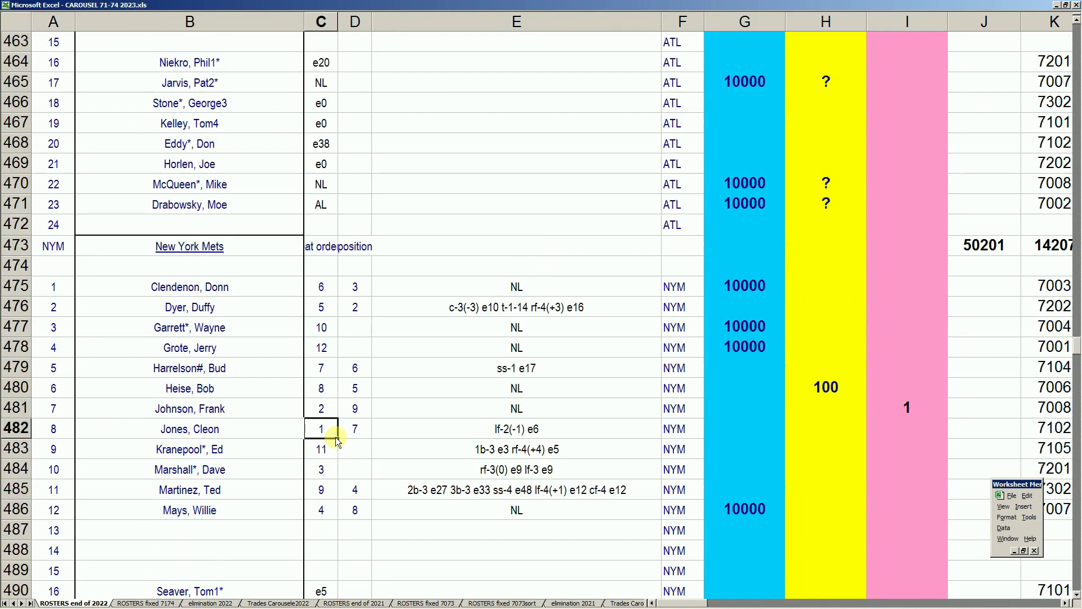
pyautogui.scroll(-3, 339, 435)
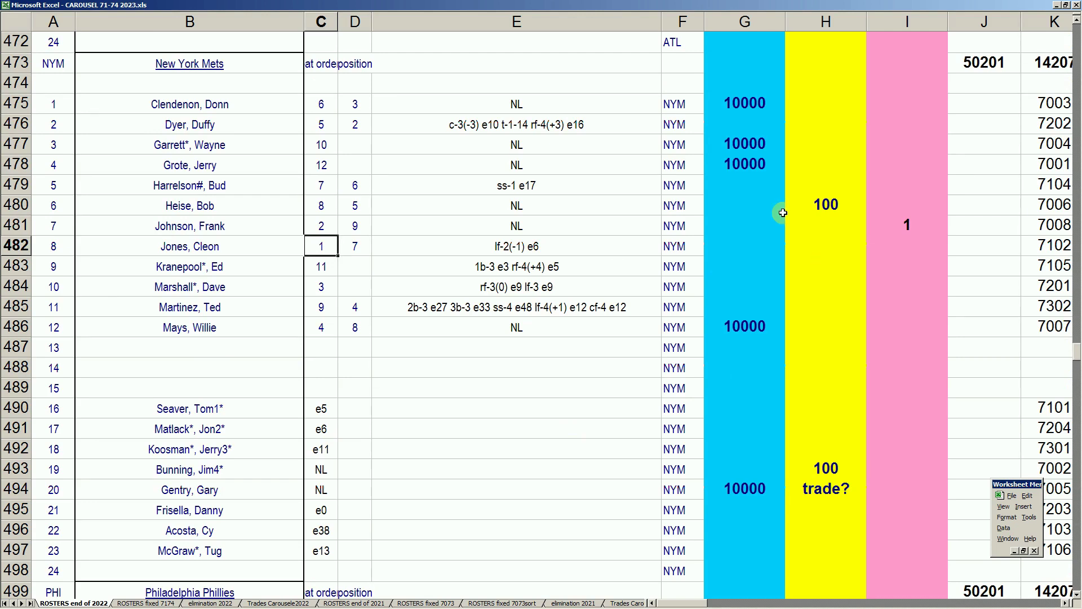
# Check the Mets' column G tokens in rows 475, 477, 478, 486 and 494.
pyautogui.click(757, 105)
pyautogui.click(747, 148)
pyautogui.click(748, 159)
pyautogui.click(747, 332)
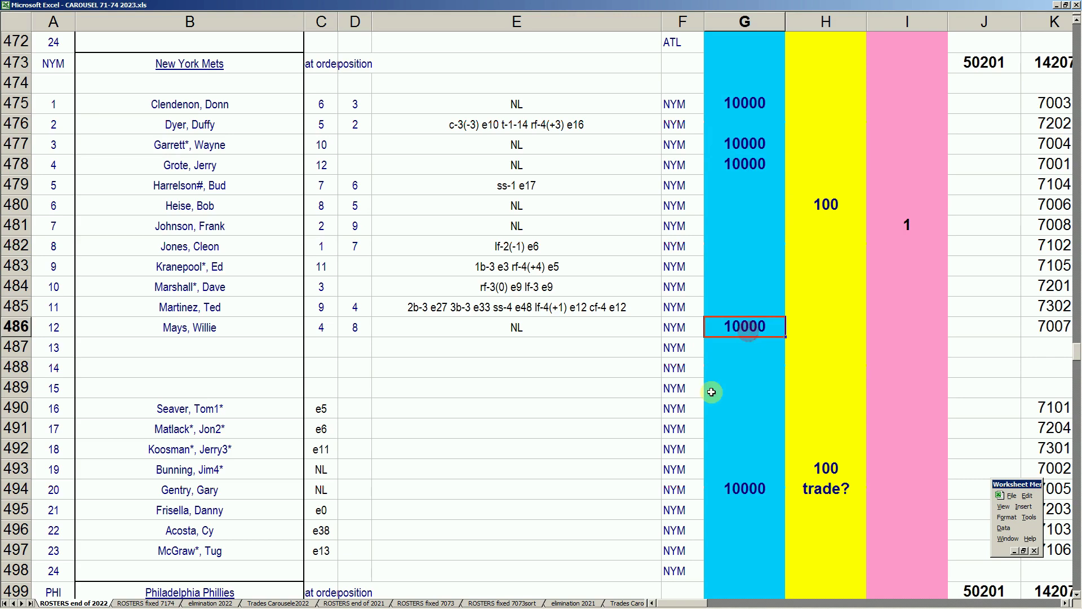
pyautogui.click(753, 491)
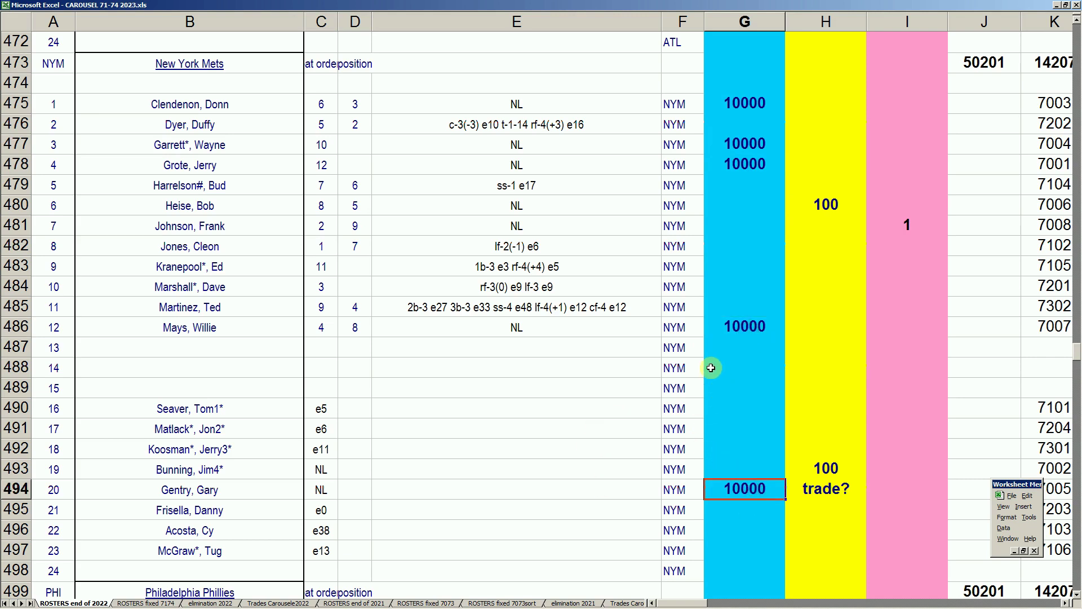
# Compare the Mets' tokens in G486 and G494 with those in G478, G477 and G475.
pyautogui.click(755, 327)
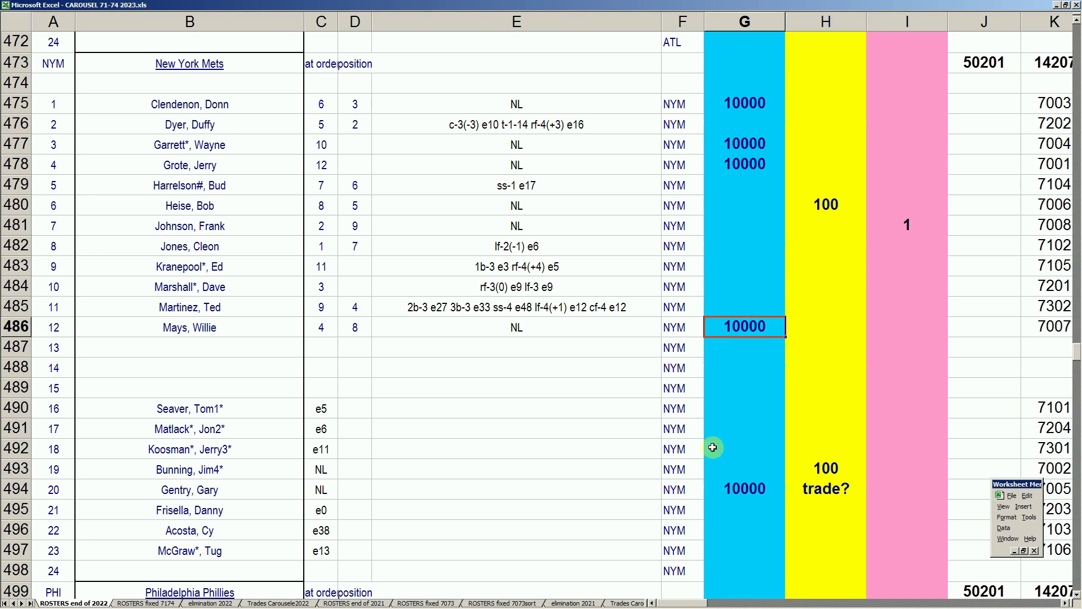
pyautogui.click(717, 487)
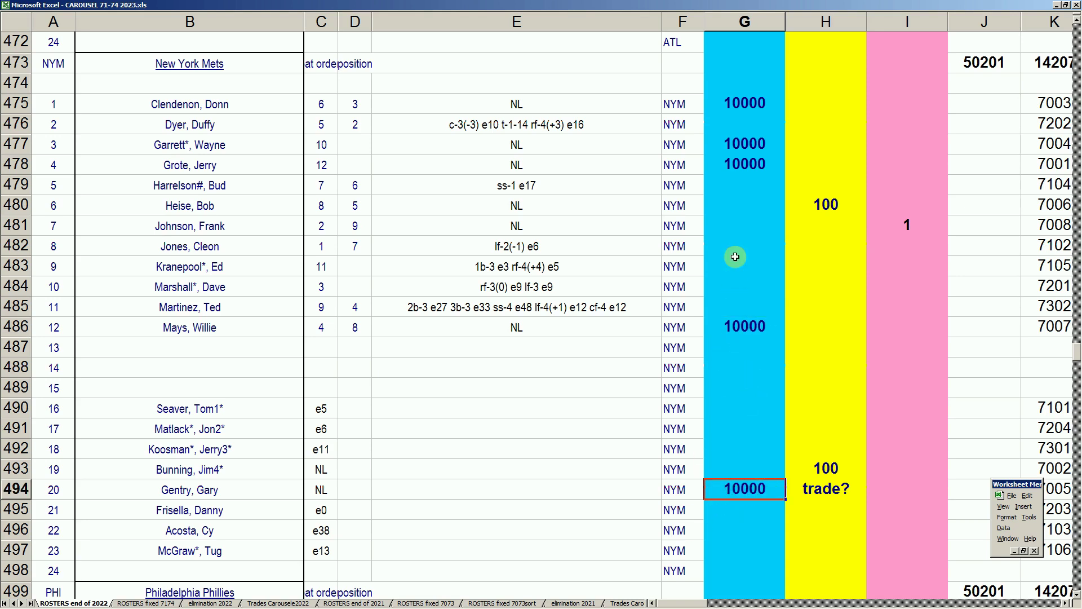
pyautogui.click(747, 167)
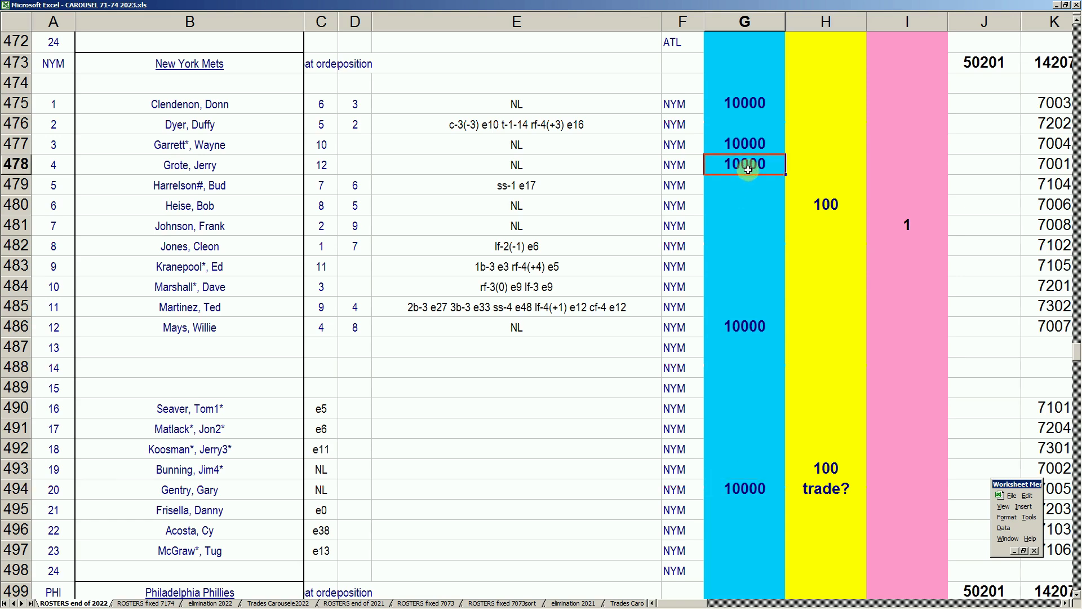
pyautogui.click(748, 144)
pyautogui.click(752, 106)
pyautogui.click(753, 144)
pyautogui.click(760, 106)
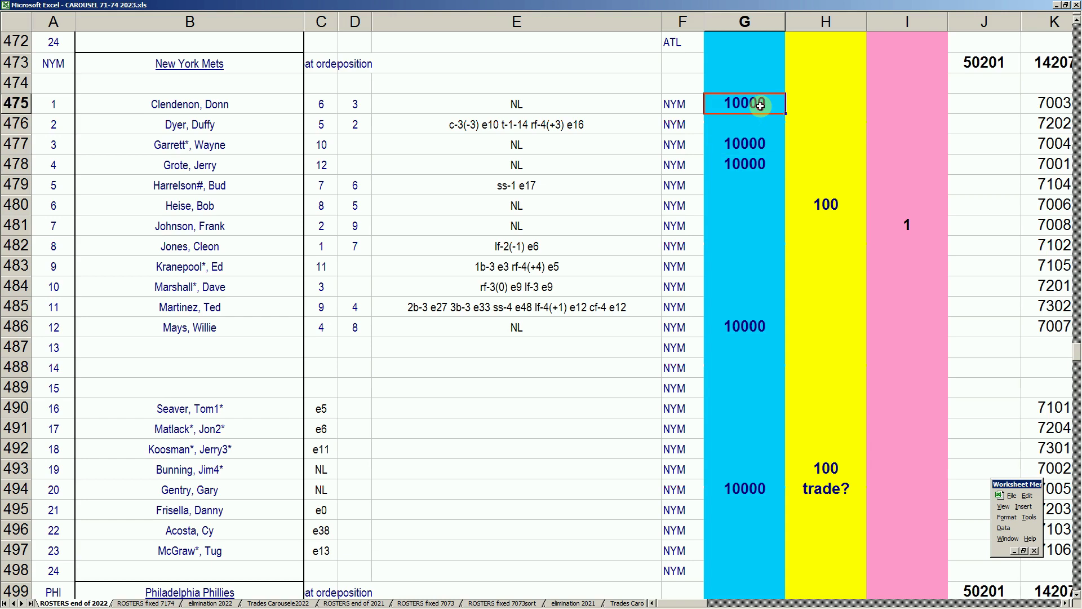
pyautogui.click(758, 142)
pyautogui.click(758, 105)
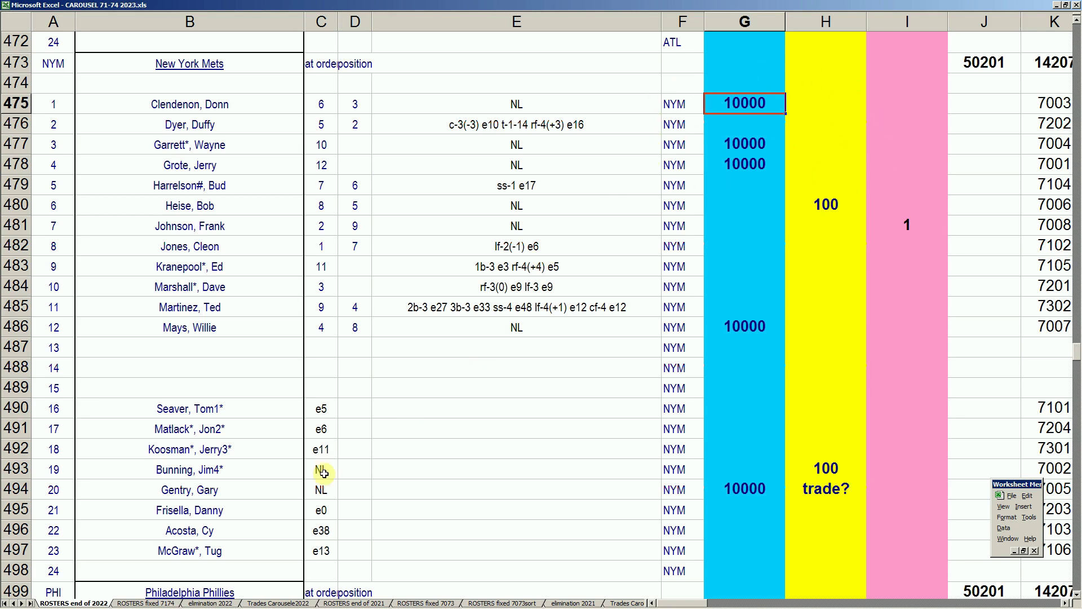
# Examine the NYM–TOR trade in rows 96 and 97 of the Trades Carousele2022 sheet, including its net tokens.
pyautogui.click(254, 603)
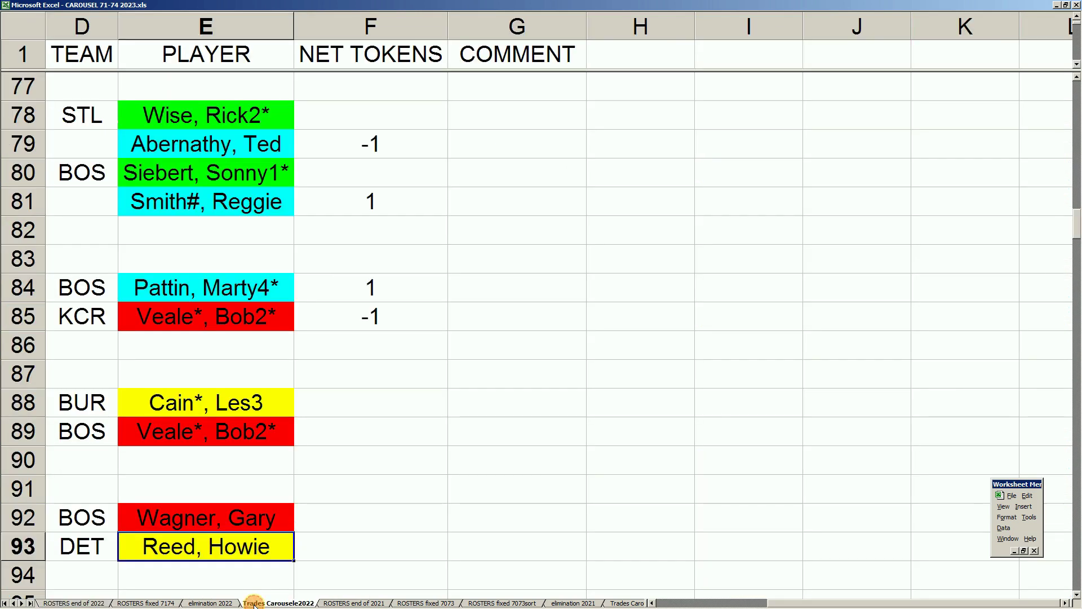
pyautogui.scroll(-2, 229, 544)
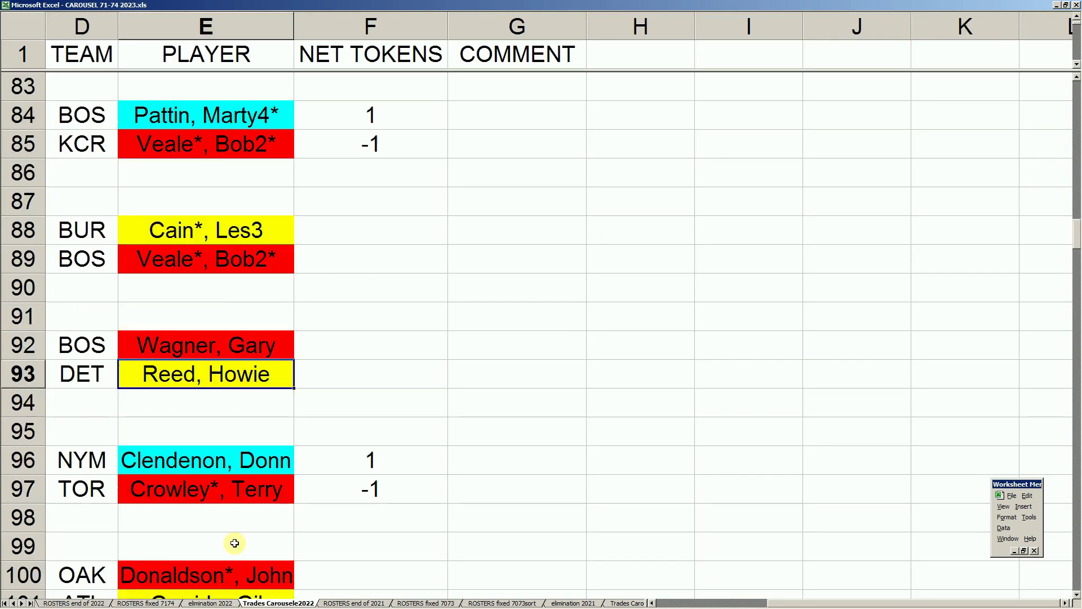
pyautogui.click(87, 490)
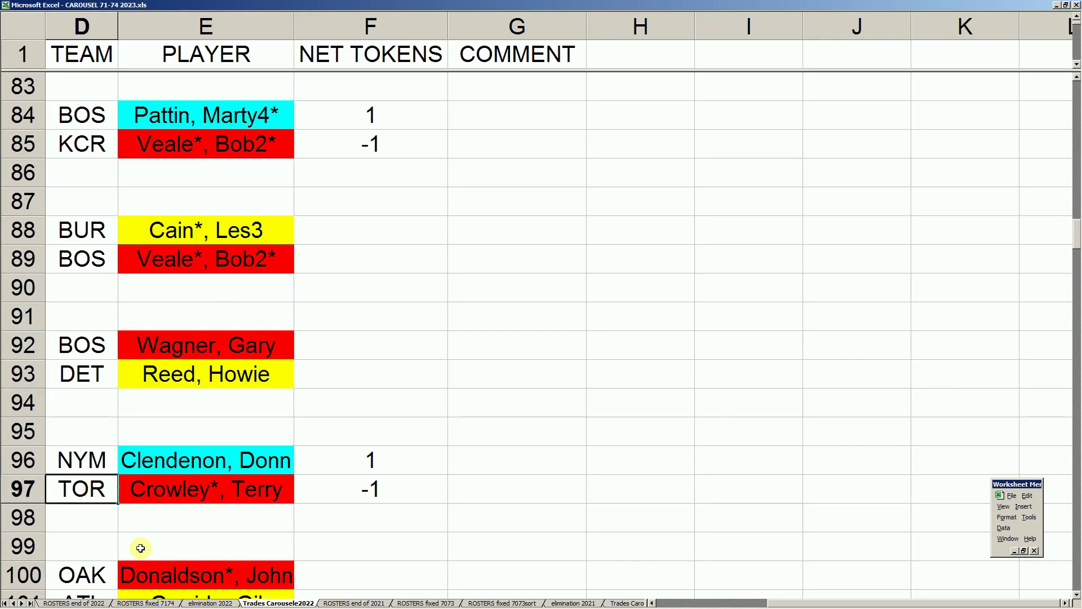
pyautogui.click(194, 464)
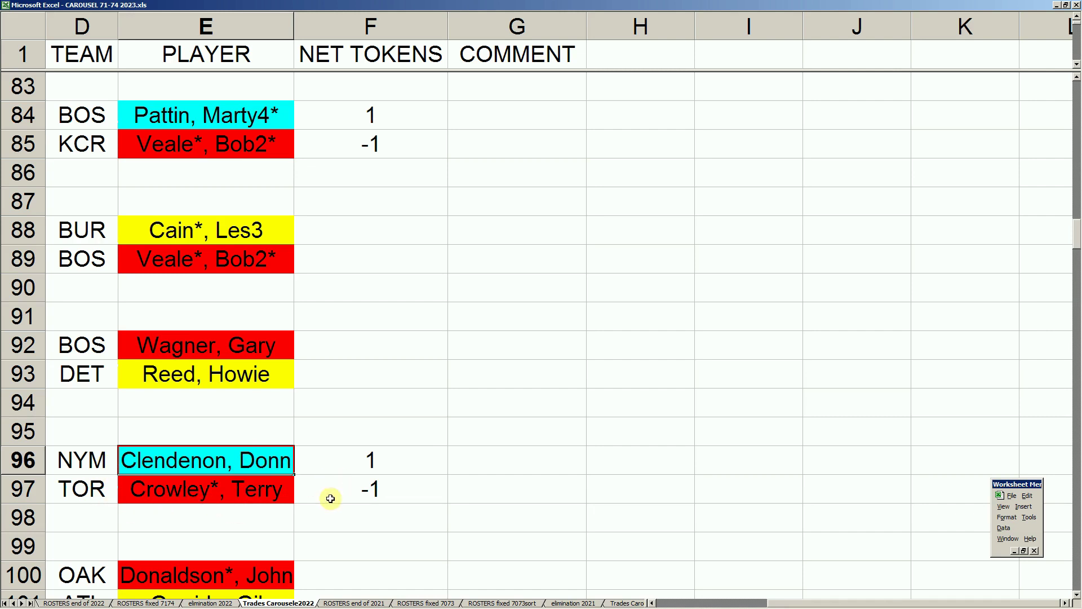
pyautogui.click(89, 490)
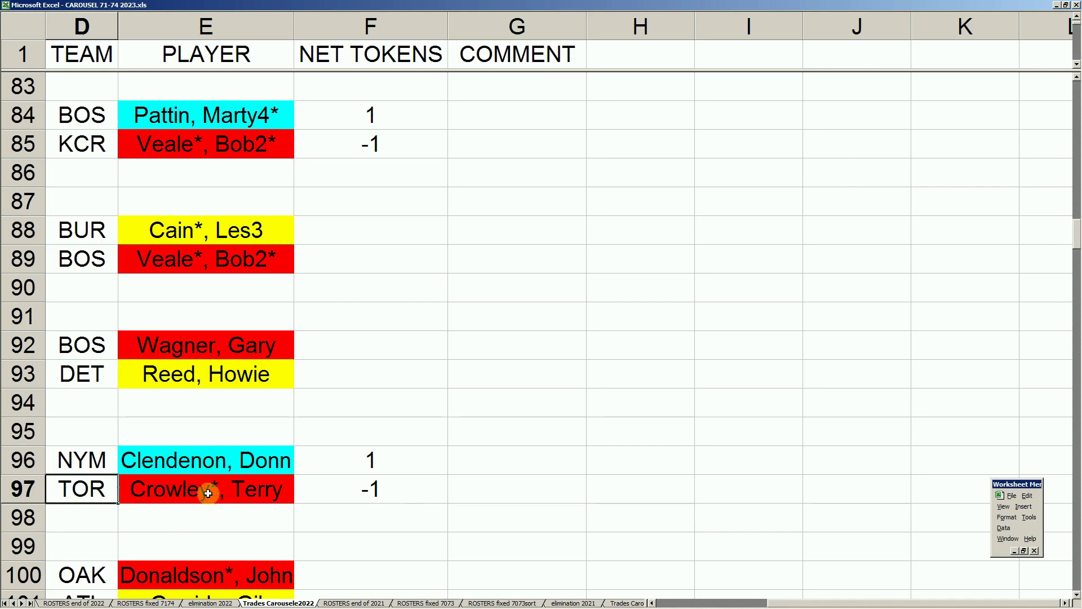
pyautogui.click(228, 495)
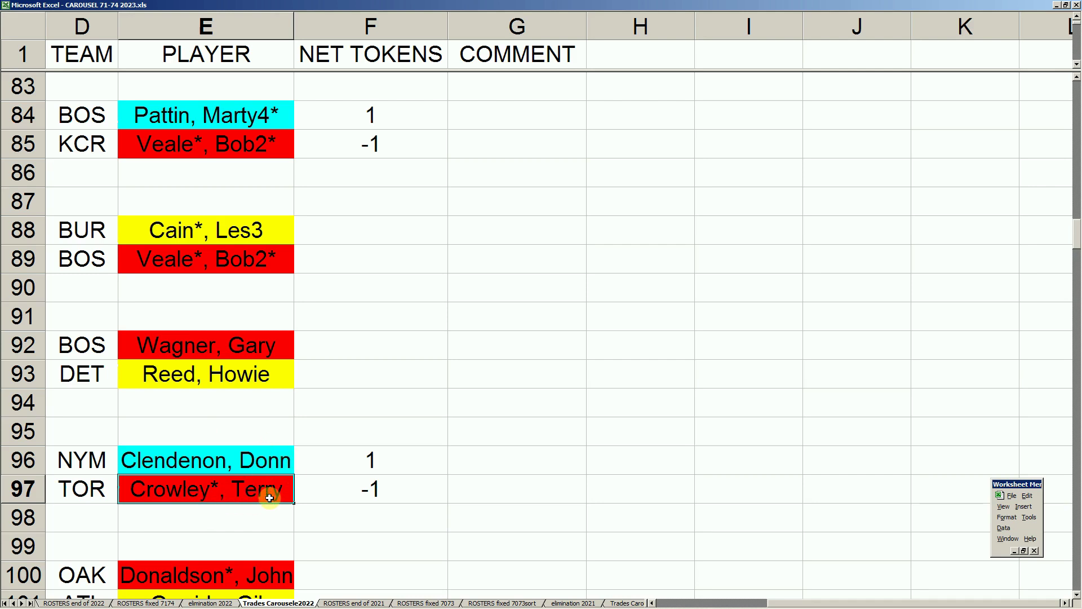
pyautogui.moveTo(367, 462)
pyautogui.mouseDown()
pyautogui.moveTo(350, 483)
pyautogui.moveTo(374, 459)
pyautogui.mouseUp()
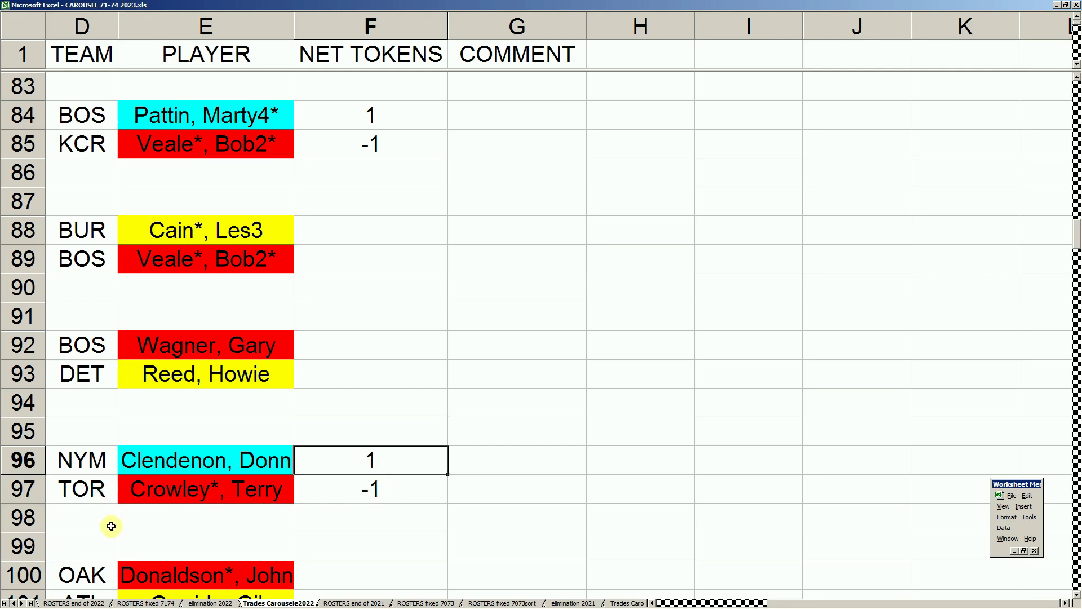
# Find the Toronto Blue Jays roster in the ROSTERS fixed 7174 sheet.
pyautogui.click(126, 602)
pyautogui.click(157, 501)
pyautogui.press('pageup')
pyautogui.press('pageup')
pyautogui.press('pageup')
pyautogui.press('pageup')
pyautogui.press('pageup')
pyautogui.press('pageup')
pyautogui.press('pageup')
pyautogui.press('pageup')
pyautogui.press('pageup')
pyautogui.press('pageup')
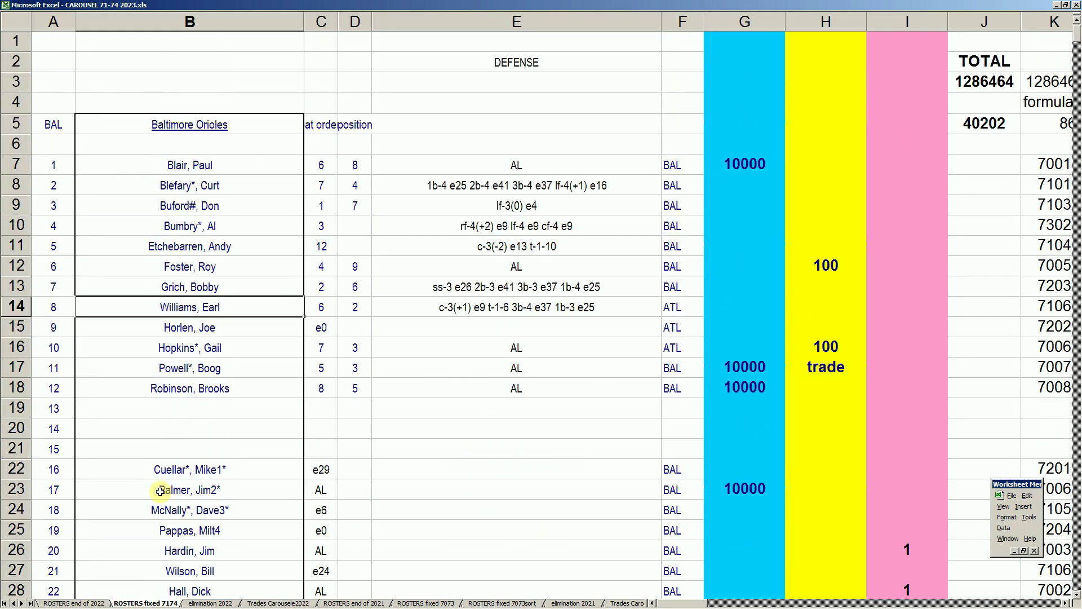
pyautogui.scroll(-20, 160, 490)
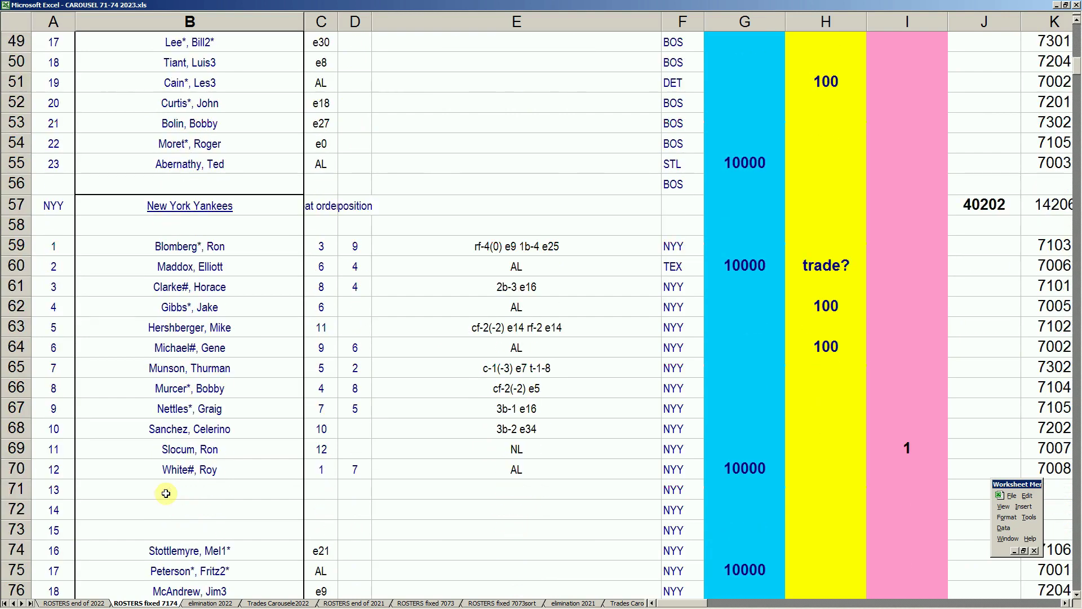
pyautogui.scroll(-6, 166, 492)
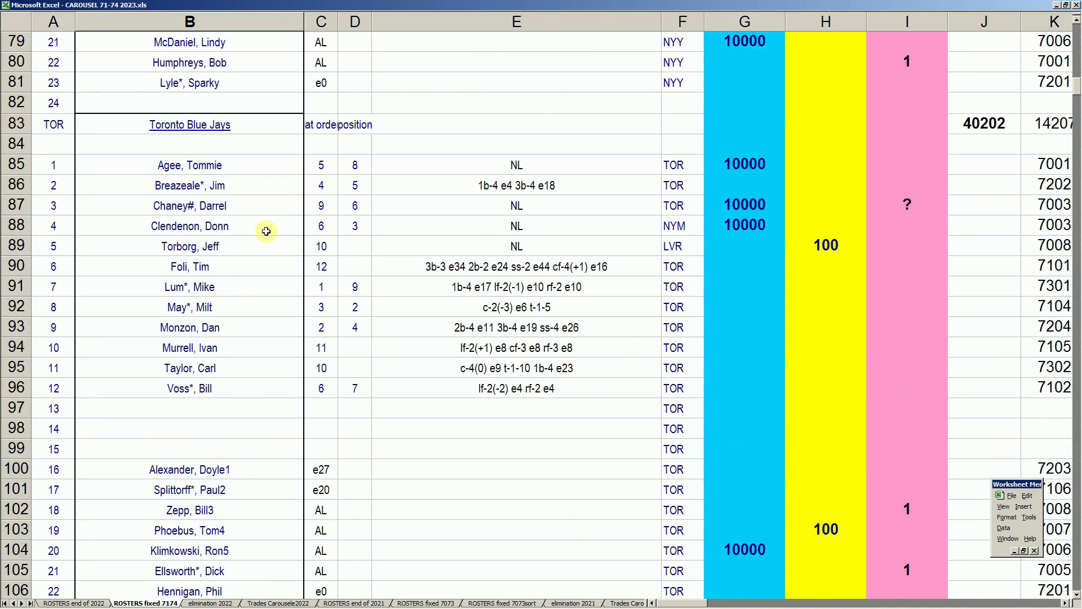
# Check the Blue Jays' players in rows 85 and 88 and the column G tokens in rows 104 and 87.
pyautogui.click(253, 165)
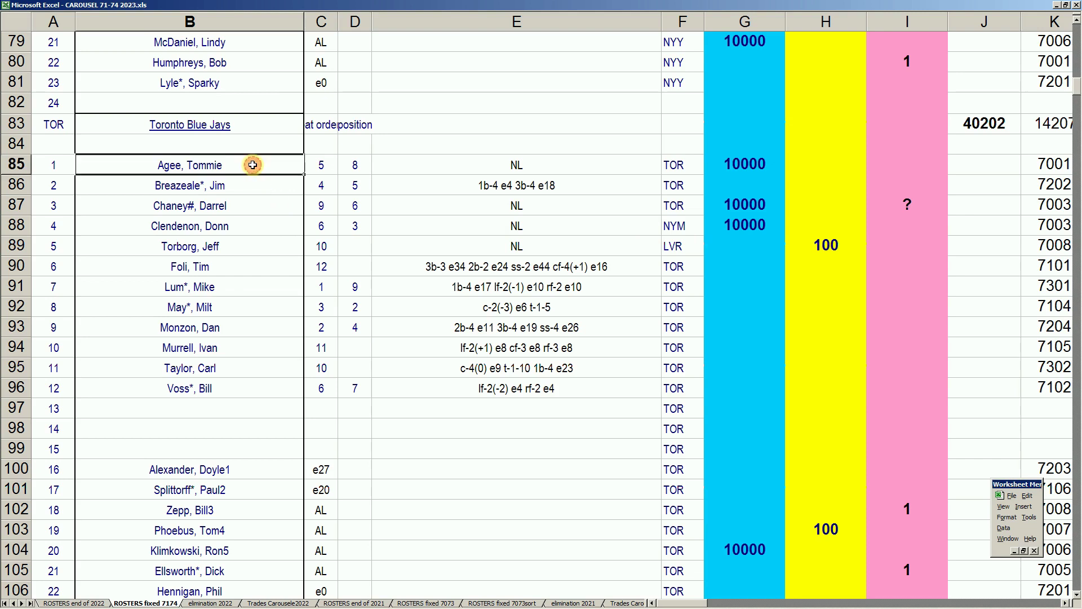
pyautogui.click(249, 228)
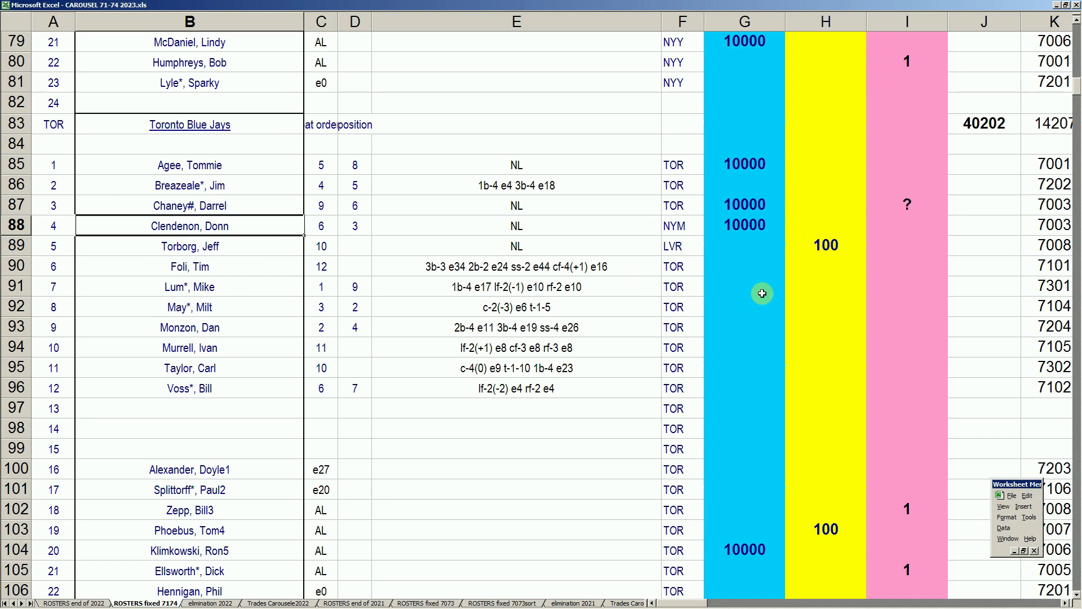
pyautogui.click(734, 548)
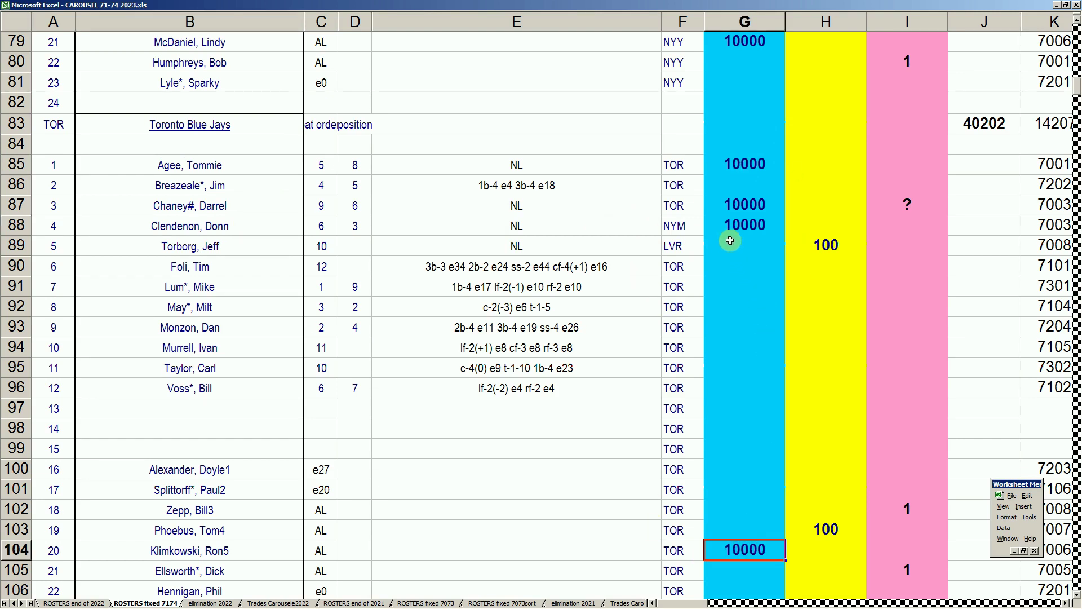
pyautogui.click(741, 208)
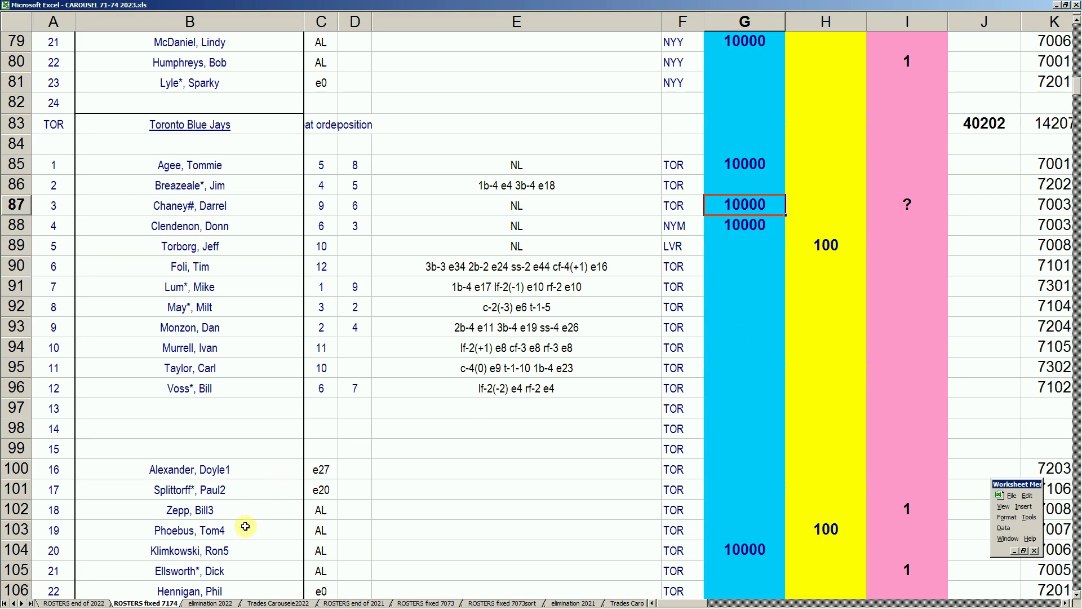
# Check the Mets' column I value in row 35 of the elimination 2022 sheet.
pyautogui.click(252, 602)
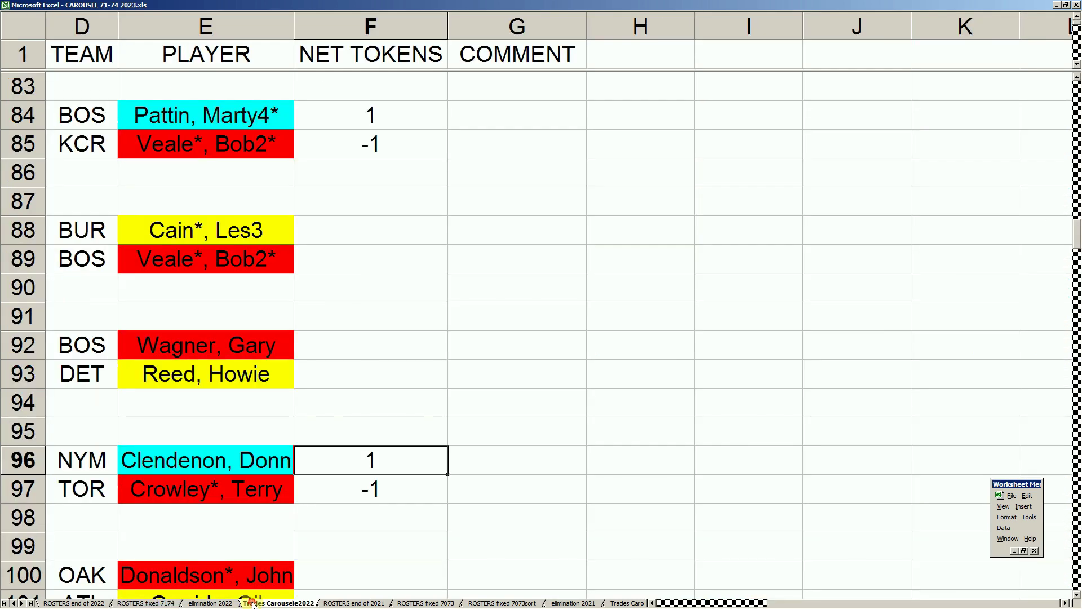
pyautogui.click(165, 602)
pyautogui.click(210, 603)
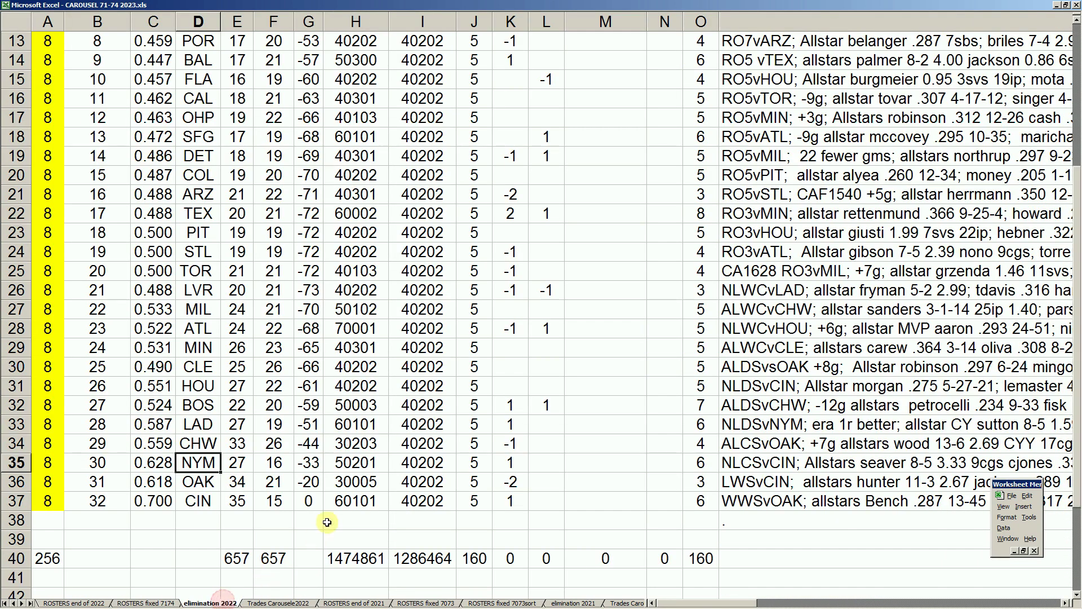
pyautogui.click(418, 466)
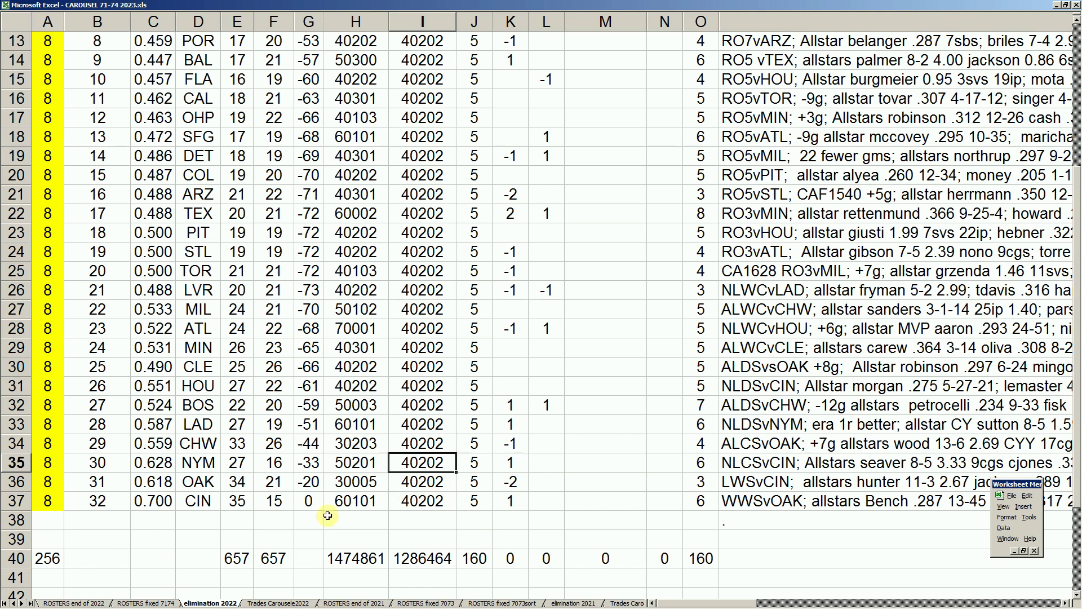
# Review the OAK–ATL and POR–CIN trades in rows 100 to 105 of the Trades Carousele2022 sheet.
pyautogui.click(261, 605)
pyautogui.click(215, 533)
pyautogui.scroll(-1, 216, 535)
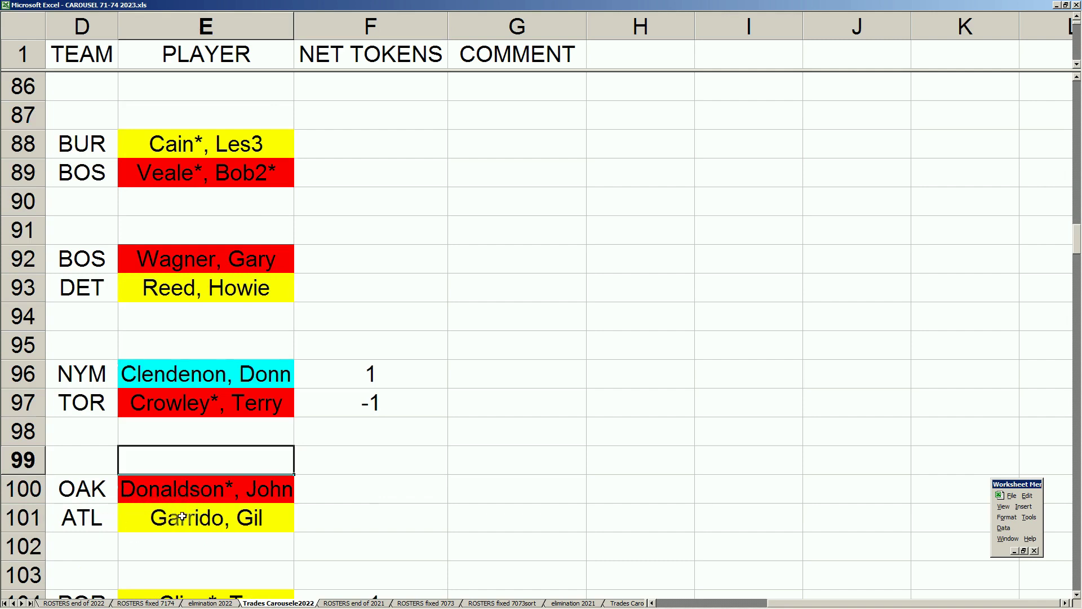
pyautogui.scroll(-1, 178, 519)
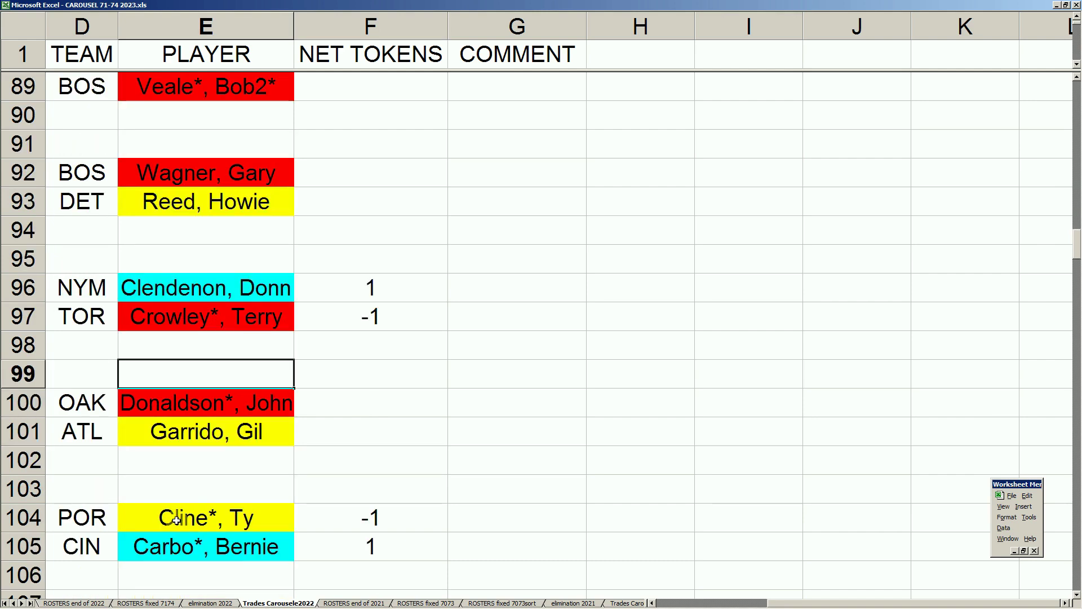
pyautogui.click(193, 464)
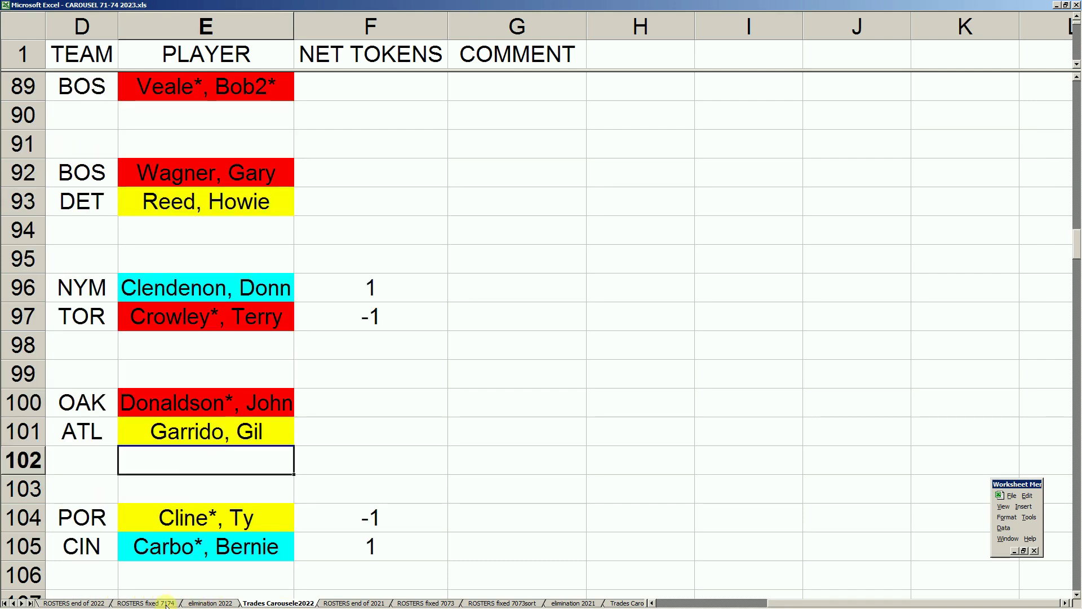
# Find the Cincinnati Reds roster in the ROSTERS end of 2022 sheet.
pyautogui.click(147, 603)
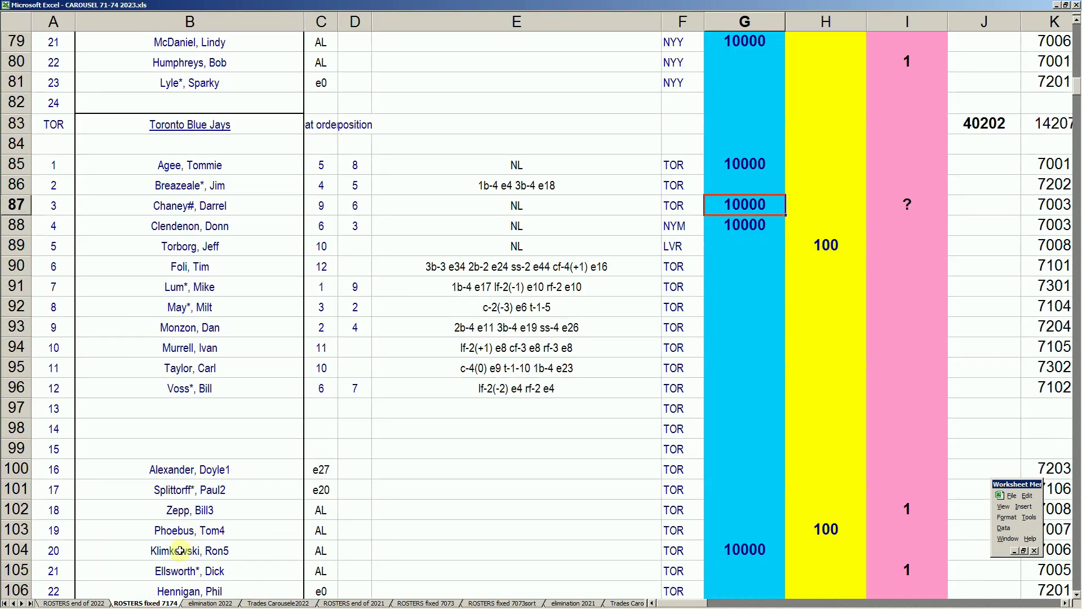
pyautogui.click(84, 603)
pyautogui.click(183, 507)
pyautogui.press('pagedown')
pyautogui.press('pagedown')
pyautogui.press('pagedown')
pyautogui.press('pagedown')
pyautogui.press('pagedown')
pyautogui.press('pagedown')
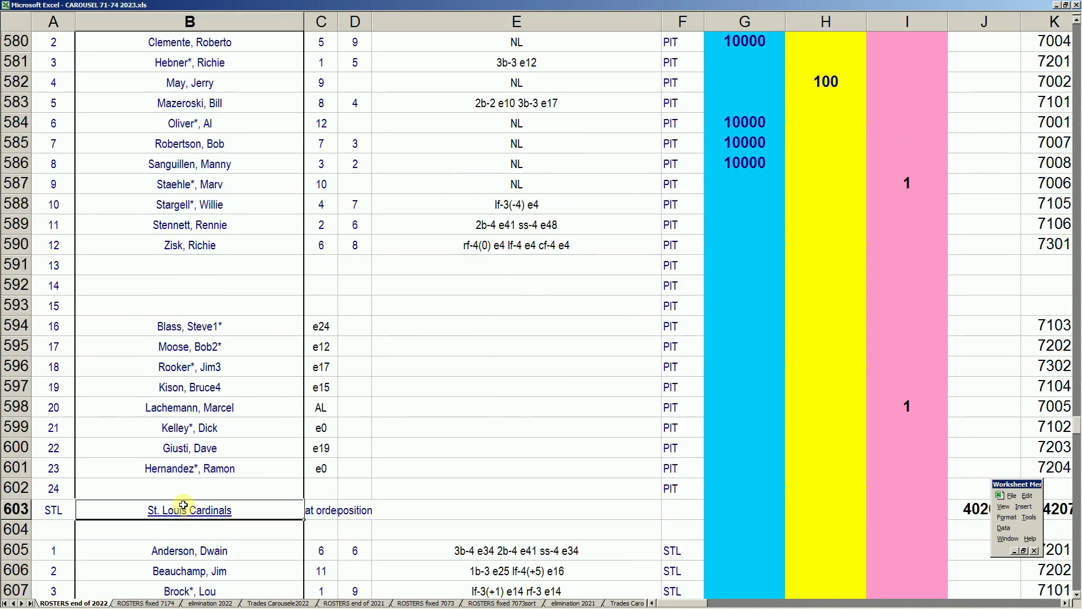
pyautogui.press('pagedown')
pyautogui.press('pagedown')
pyautogui.press('pagedown')
pyautogui.press('pagedown')
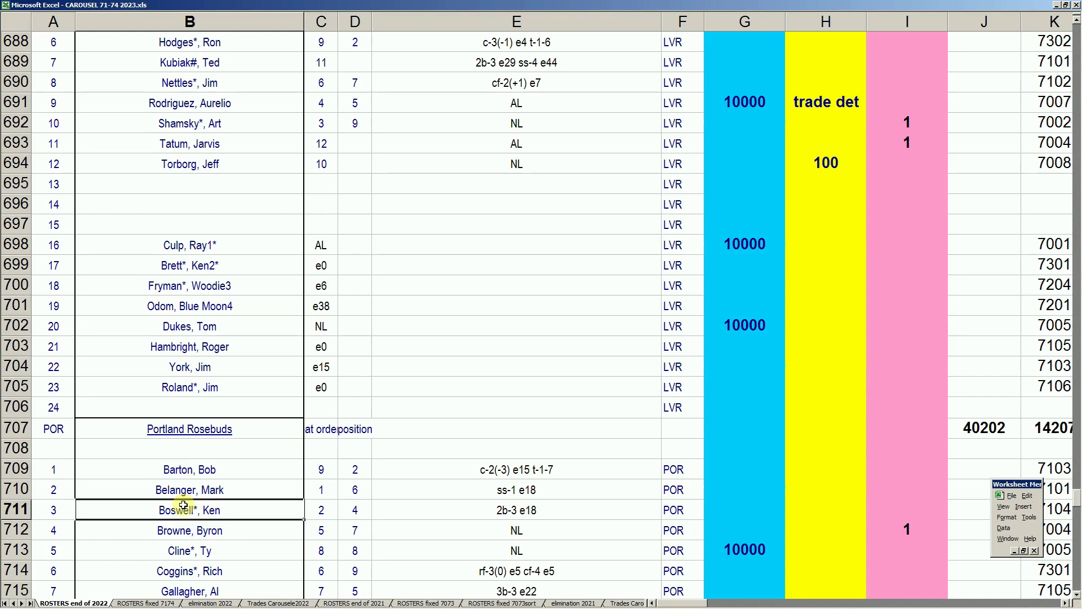
pyautogui.press('pagedown')
pyautogui.press('pageup')
pyautogui.press('pageup')
pyautogui.press('pageup')
pyautogui.press('pageup')
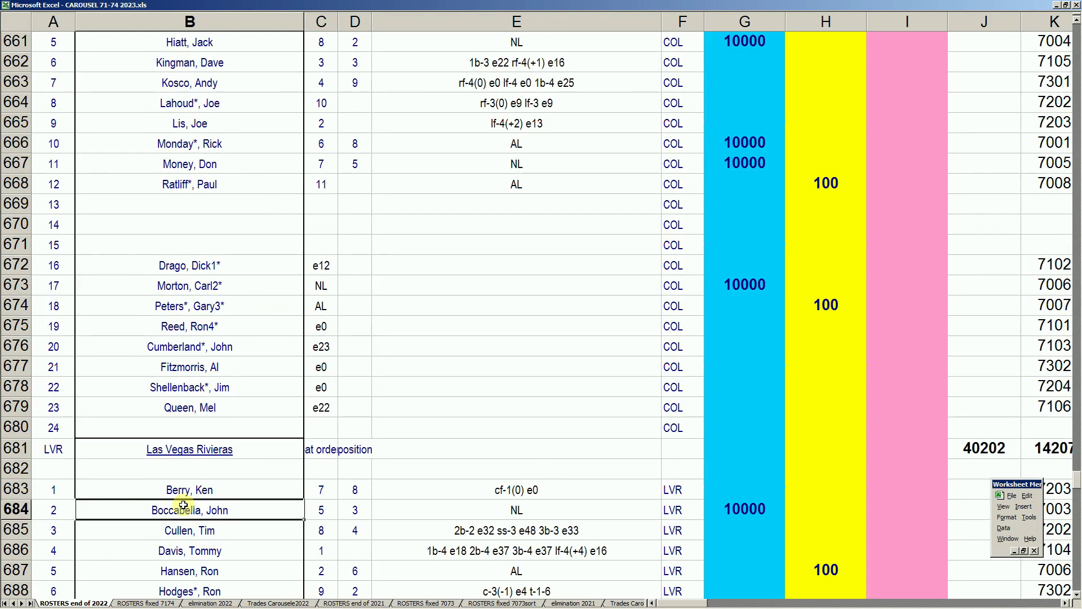
pyautogui.scroll(10, 183, 505)
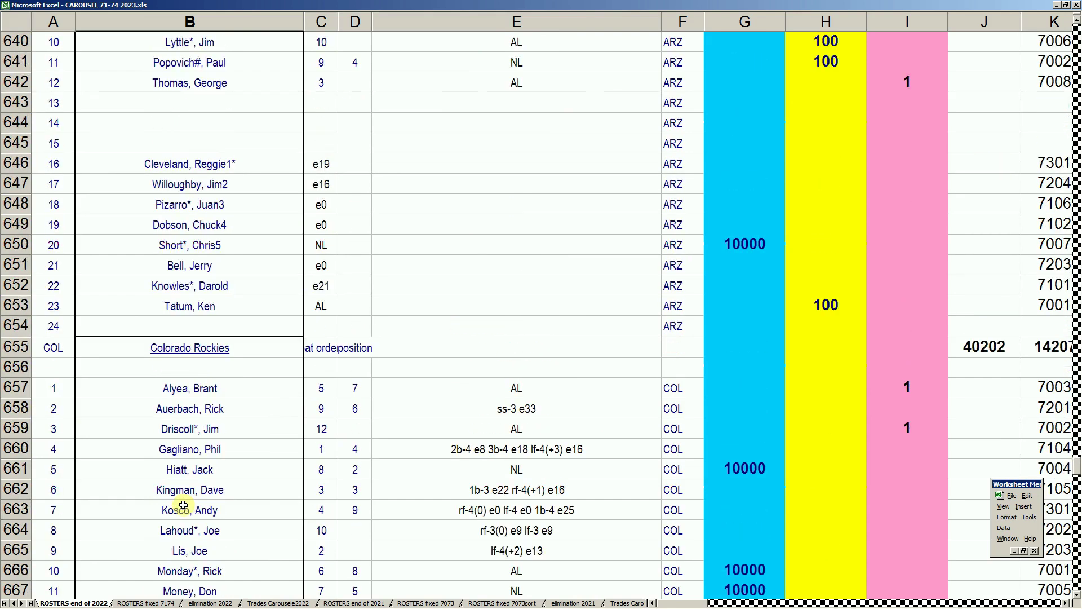
pyautogui.scroll(2, 183, 505)
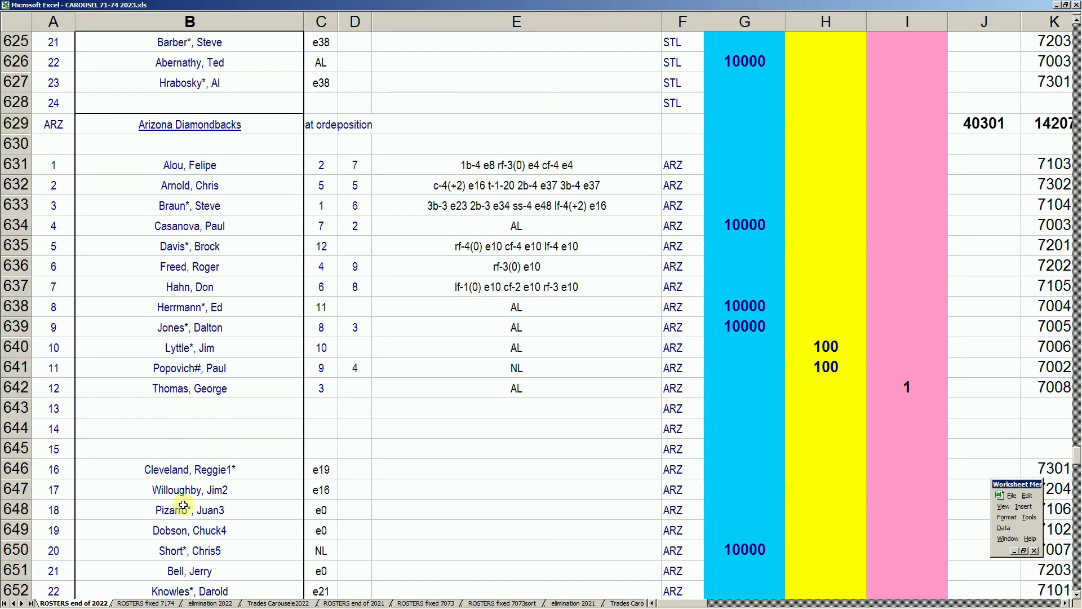
pyautogui.scroll(8, 184, 505)
pyautogui.scroll(2, 184, 505)
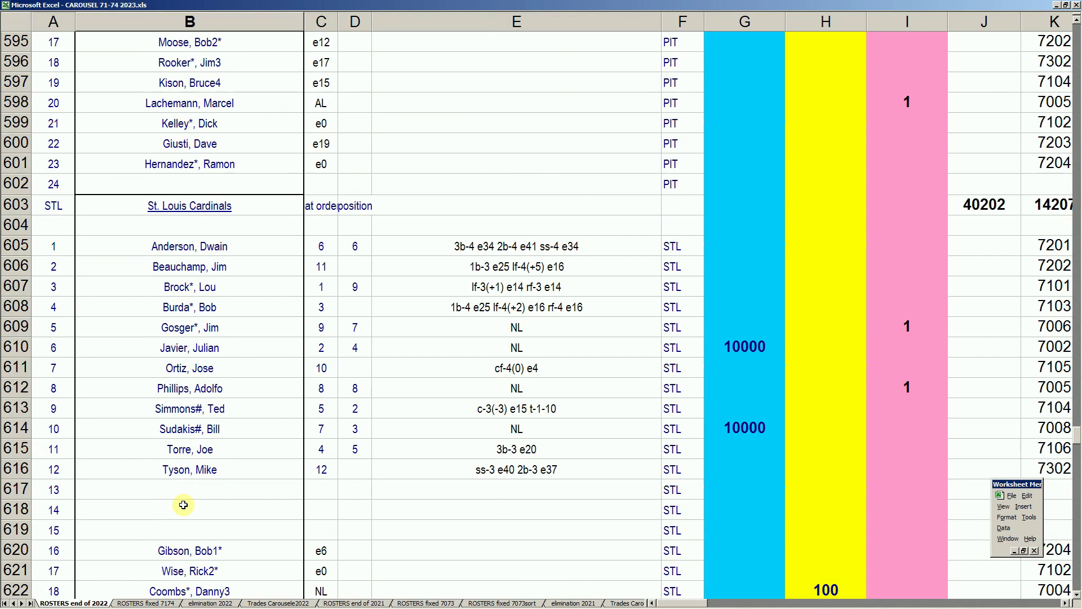
pyautogui.scroll(11, 183, 505)
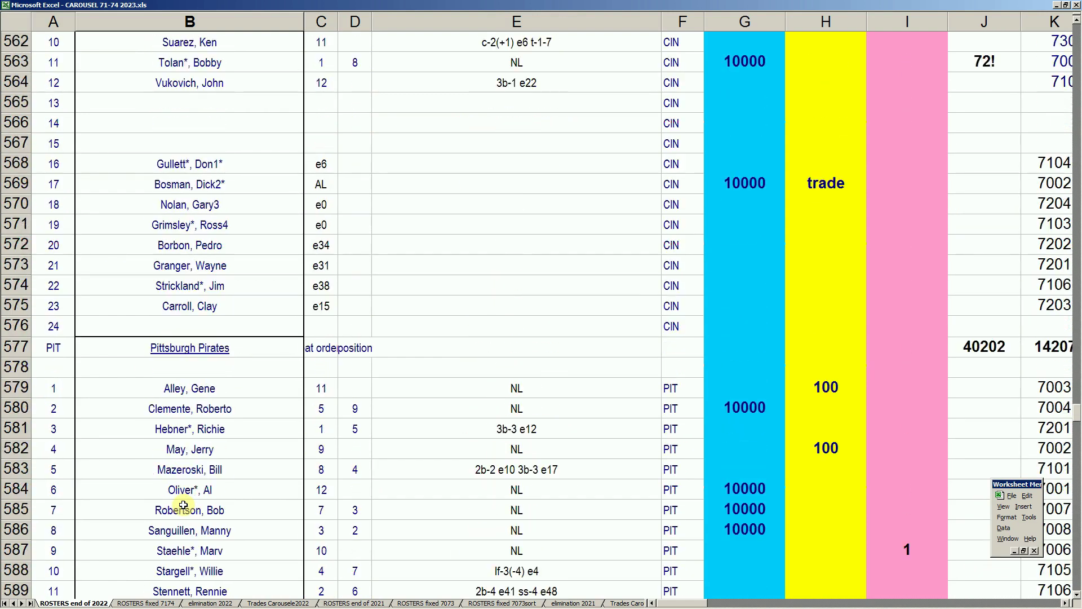
pyautogui.scroll(6, 183, 504)
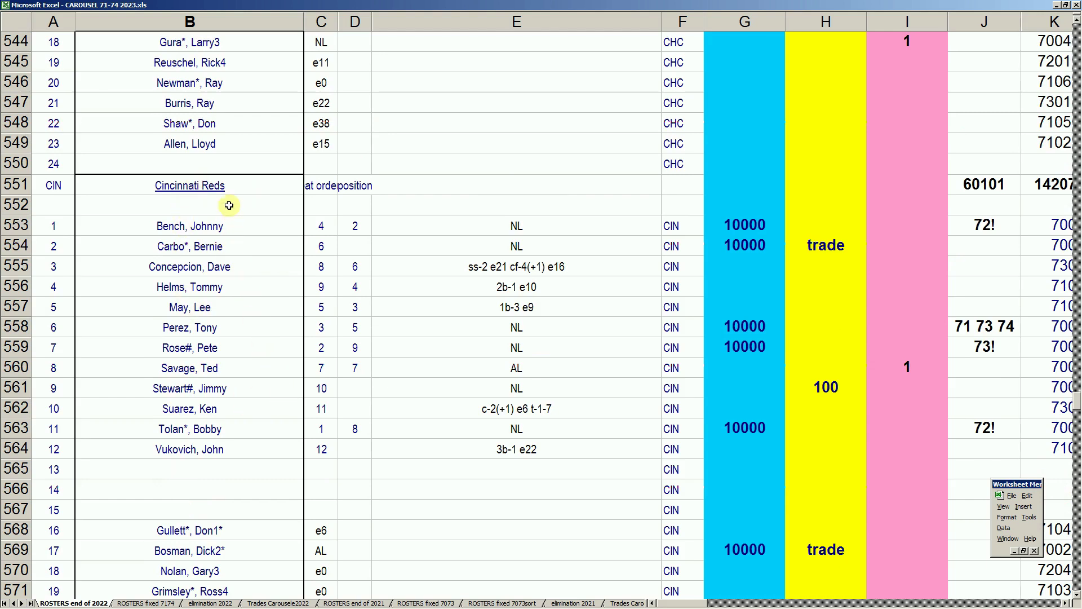
pyautogui.scroll(-1, 226, 497)
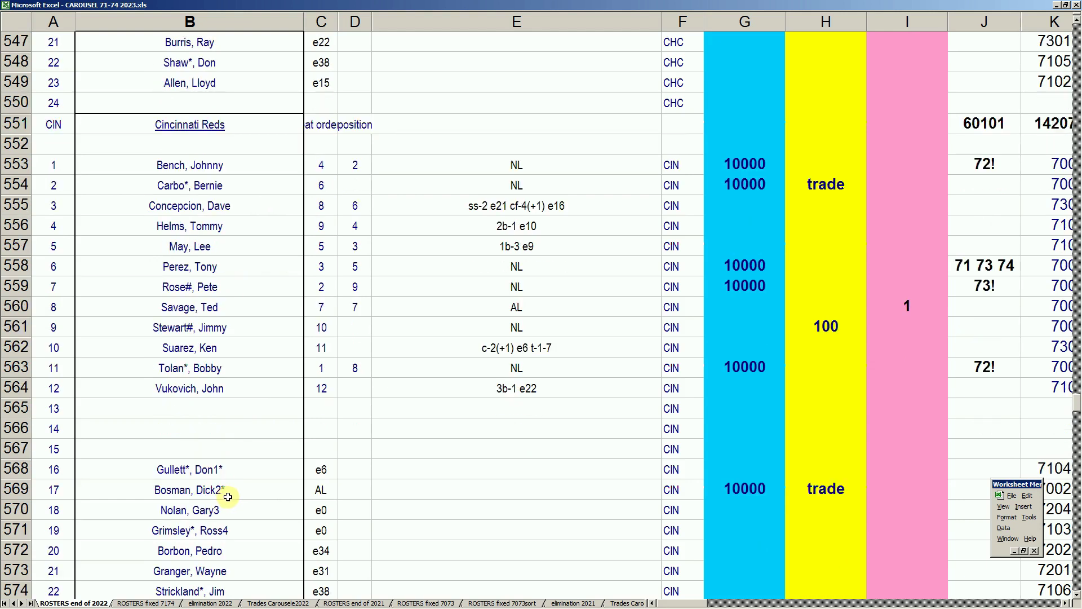
# Check the Reds' column G tokens in rows 553, 554, 558, 559, 563 and 569.
pyautogui.click(747, 165)
pyautogui.click(745, 185)
pyautogui.click(745, 273)
pyautogui.click(747, 286)
pyautogui.click(728, 365)
pyautogui.click(745, 486)
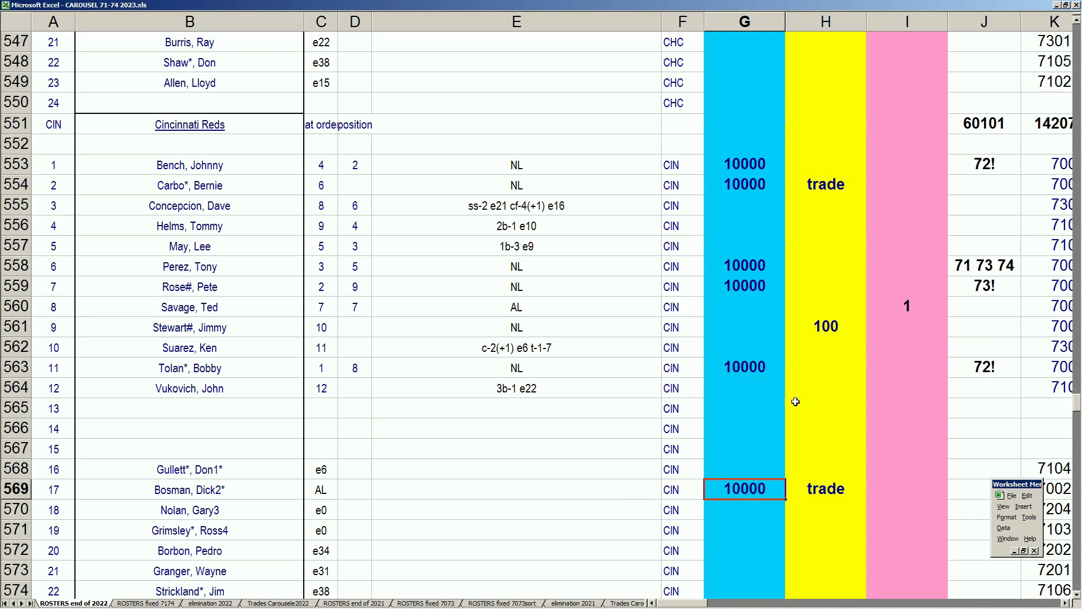
# Compare the Reds' column G tokens with the column J year notes in rows 563 and 553.
pyautogui.click(291, 368)
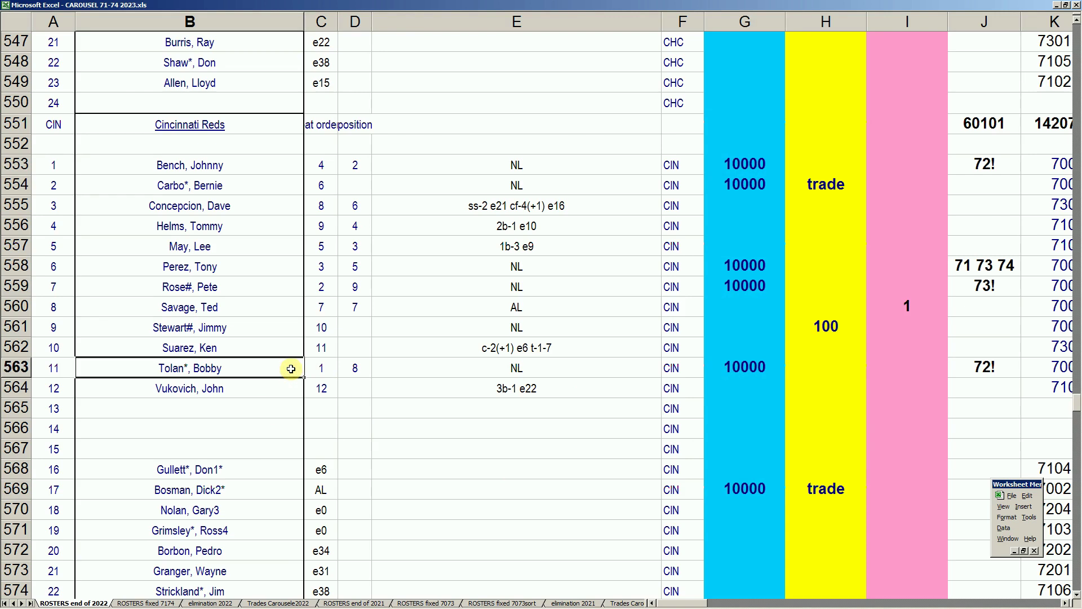
pyautogui.click(1003, 369)
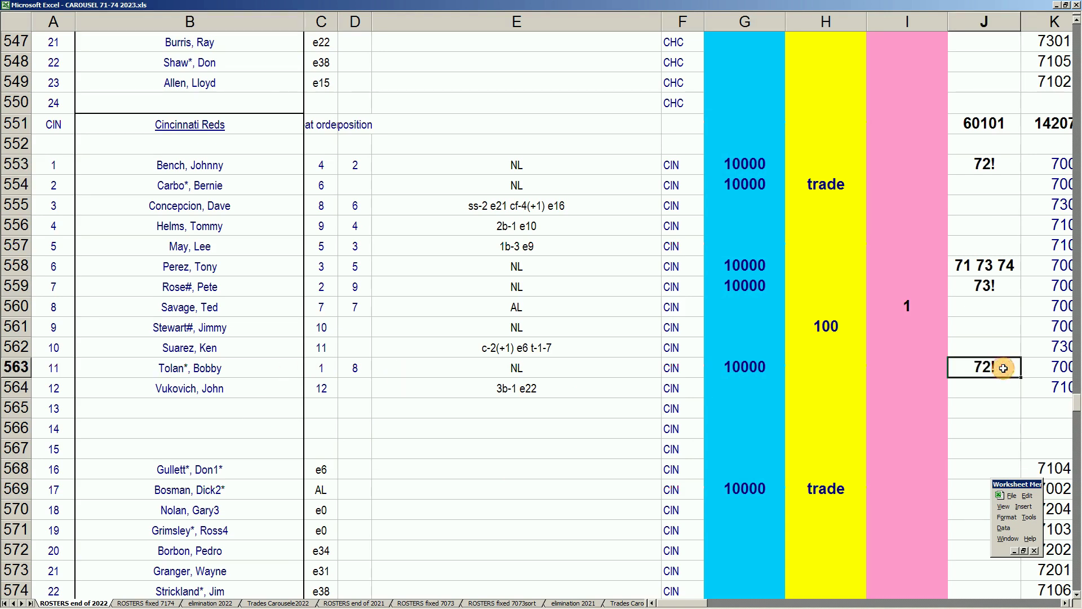
pyautogui.click(755, 367)
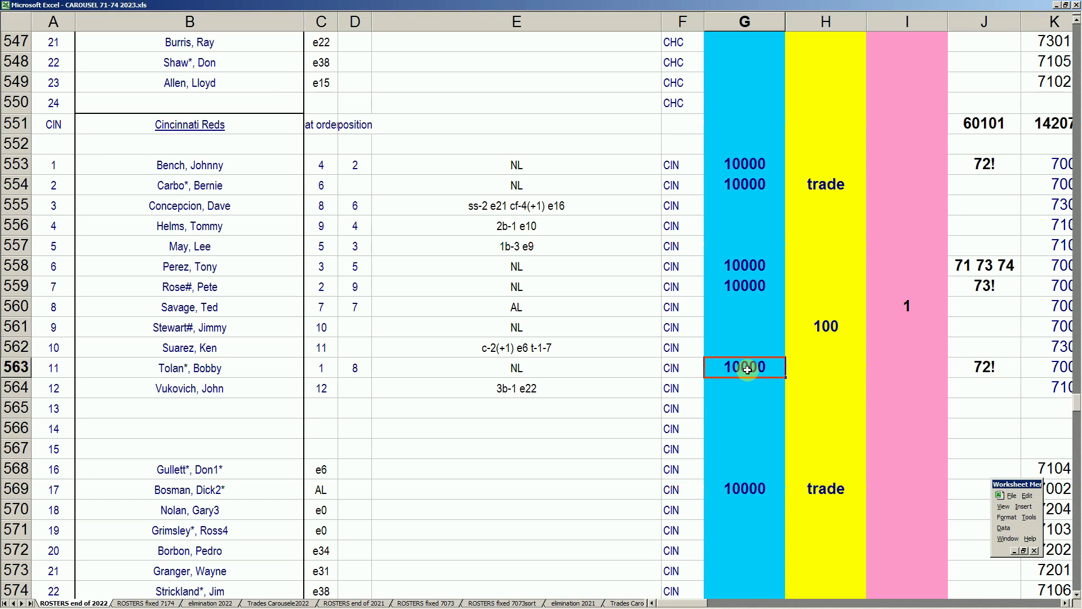
pyautogui.click(746, 159)
pyautogui.click(982, 165)
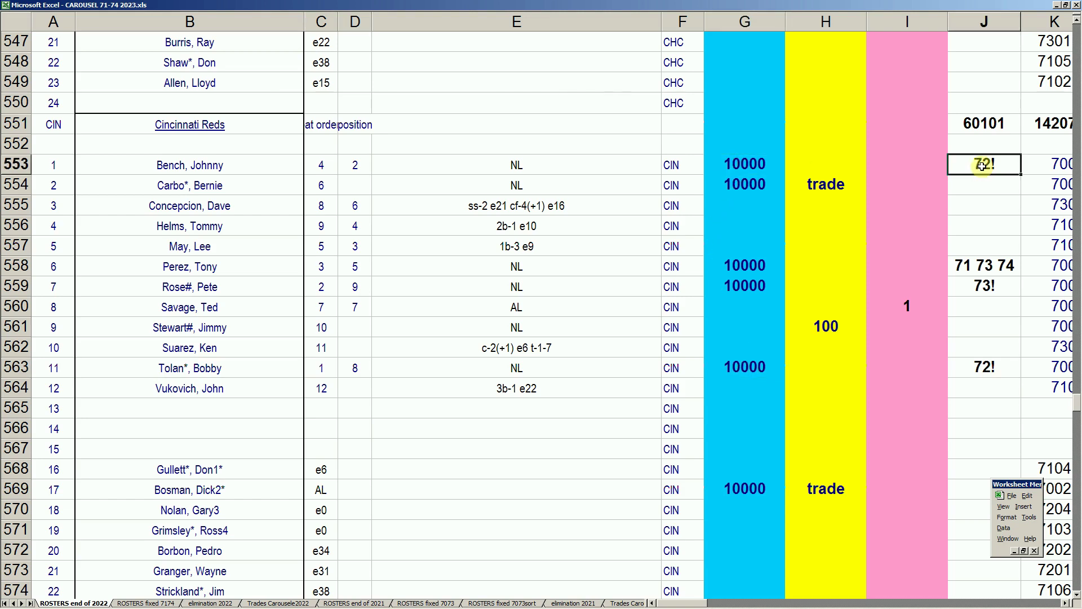
# Change the Reds' column J year note in row 559 to "71 '73!".
pyautogui.click(755, 265)
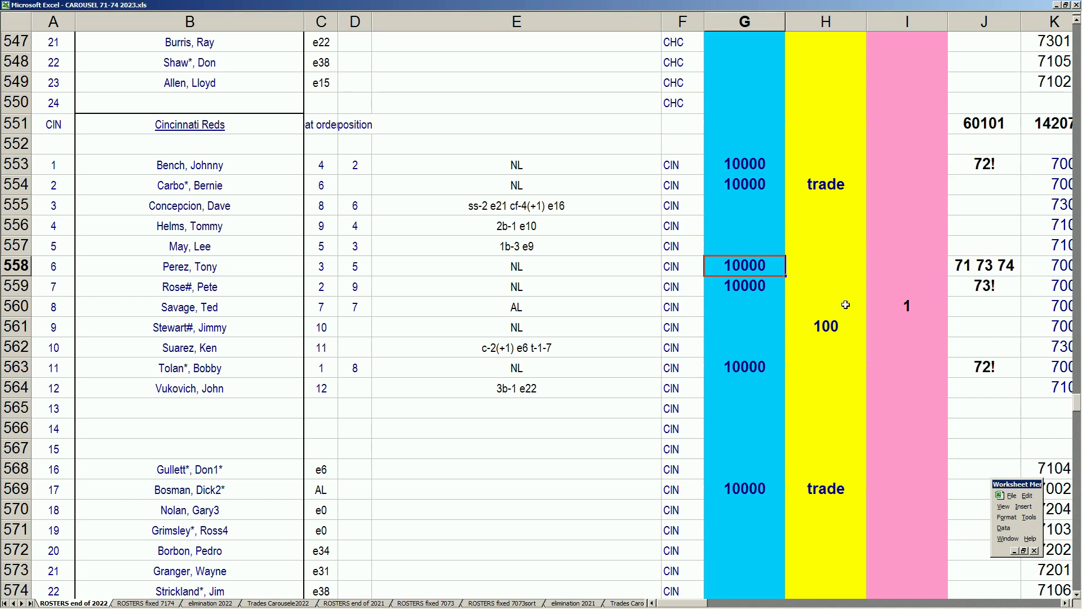
pyautogui.click(756, 286)
pyautogui.click(975, 286)
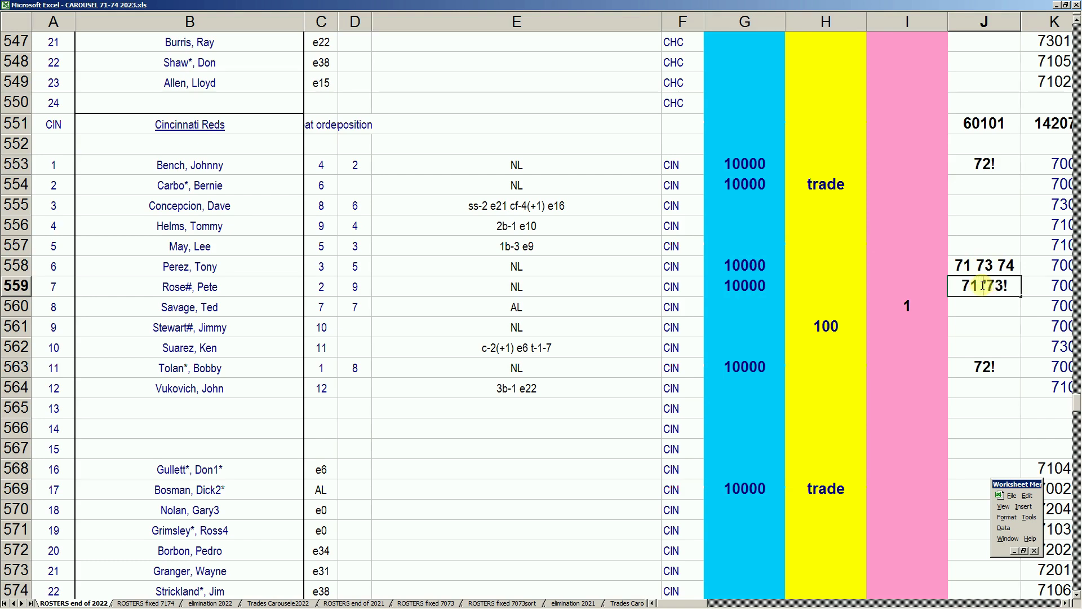
pyautogui.press('Return')
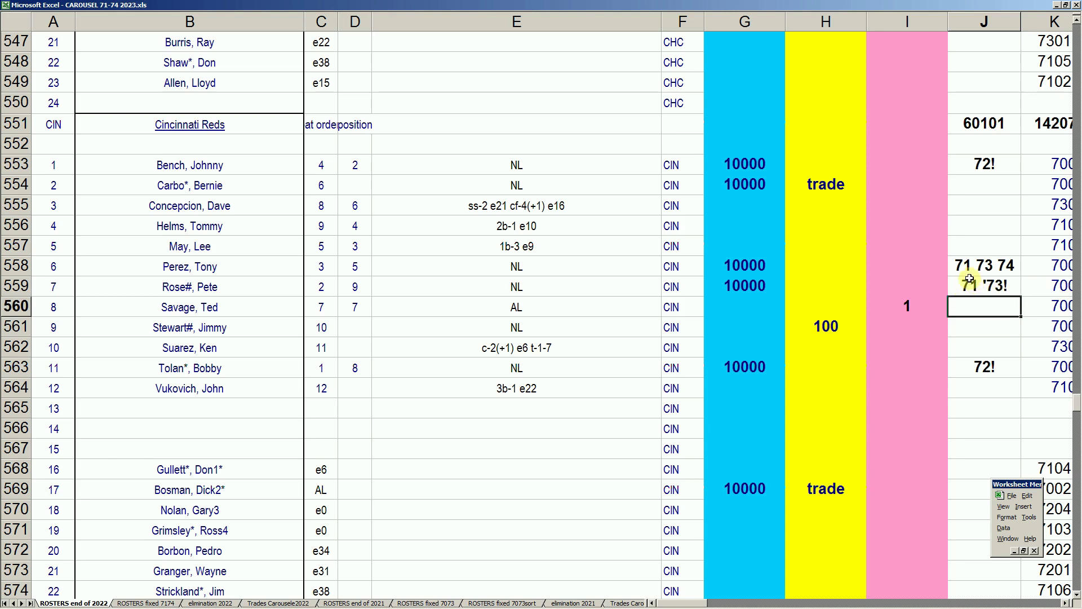
# Recheck the Reds' column G tokens in rows 553, 558, 559, 563, 554 and 569, and the players marked trade.
pyautogui.click(745, 163)
pyautogui.click(743, 266)
pyautogui.click(744, 285)
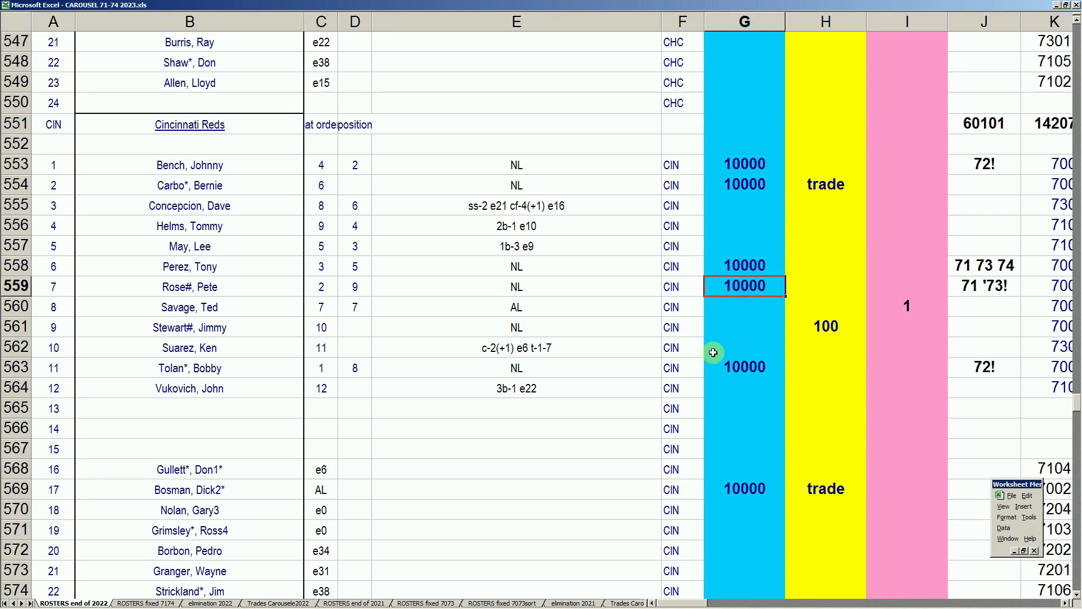
pyautogui.click(736, 365)
pyautogui.click(746, 186)
pyautogui.click(738, 489)
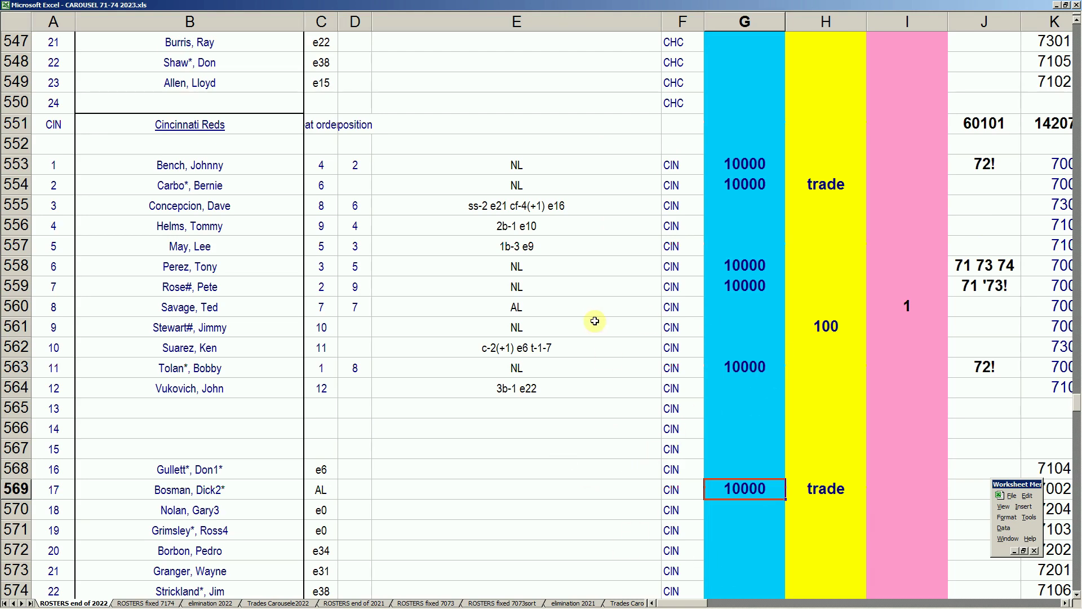
pyautogui.click(252, 189)
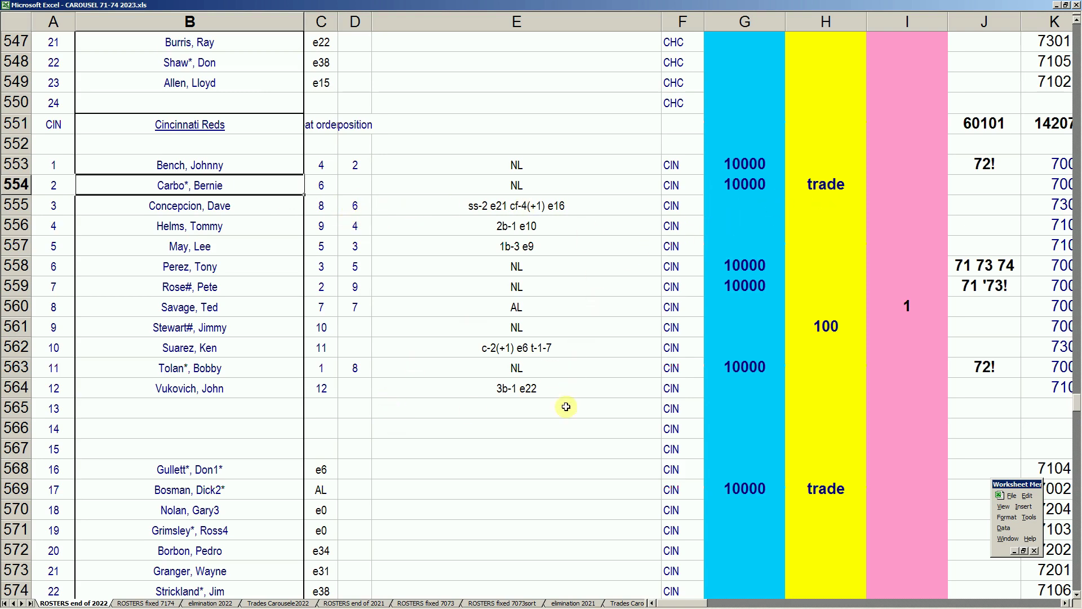
pyautogui.click(228, 490)
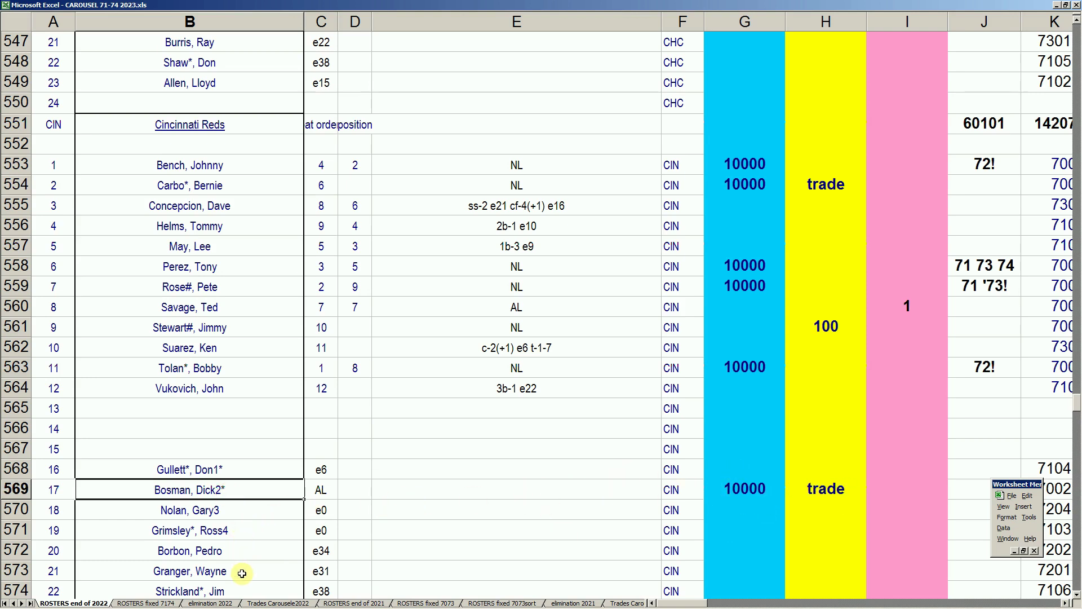
# Examine the POR–CIN trade in rows 104 and 105 of the Trades Carousele2022 sheet.
pyautogui.click(253, 603)
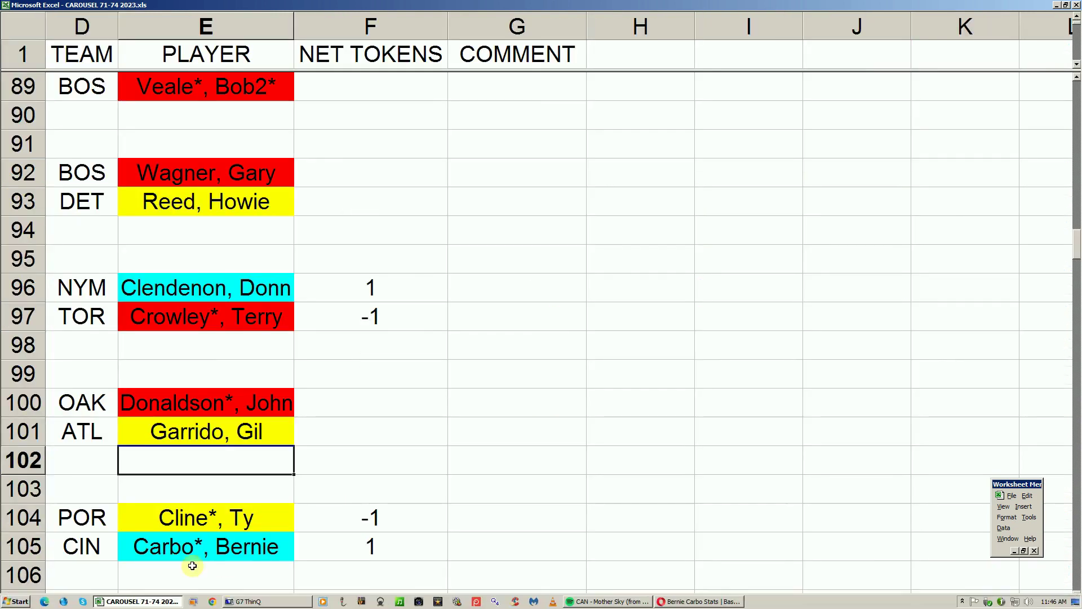
pyautogui.click(201, 518)
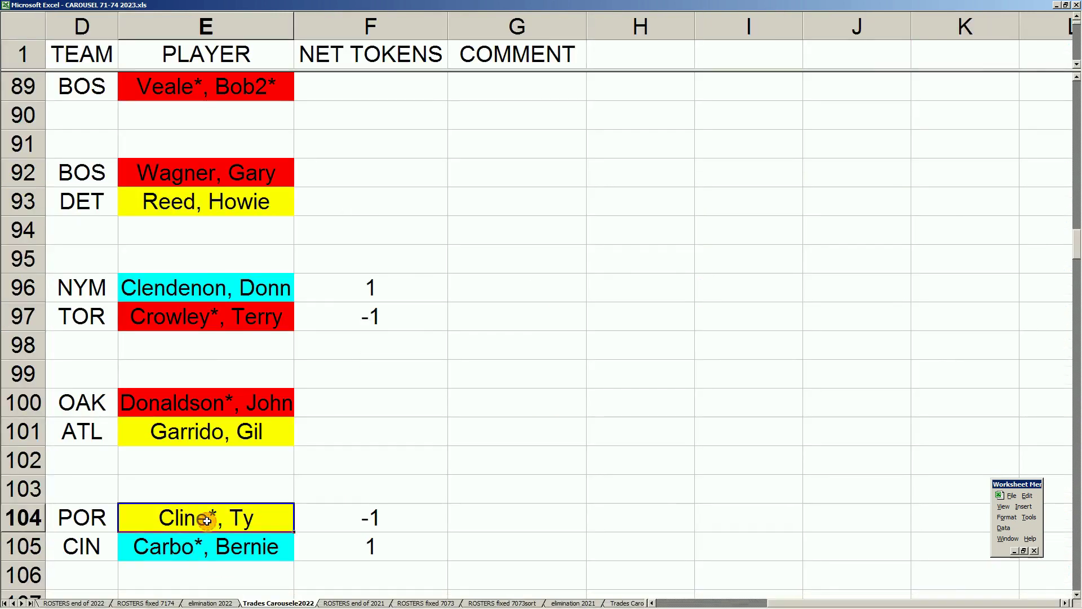
pyautogui.click(205, 551)
pyautogui.scroll(-1, 205, 549)
pyautogui.click(213, 460)
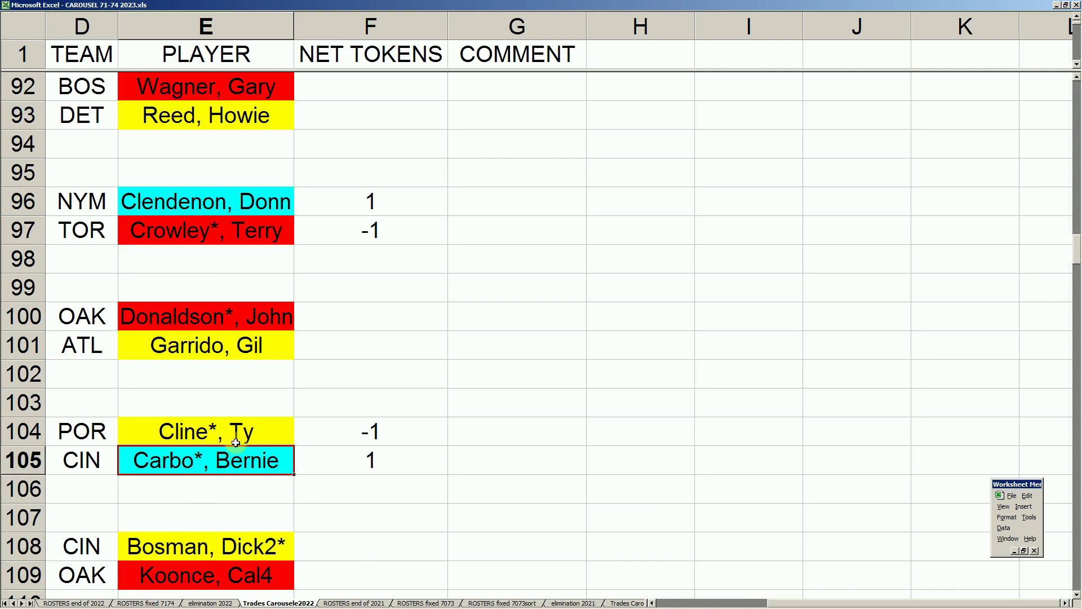
pyautogui.click(99, 430)
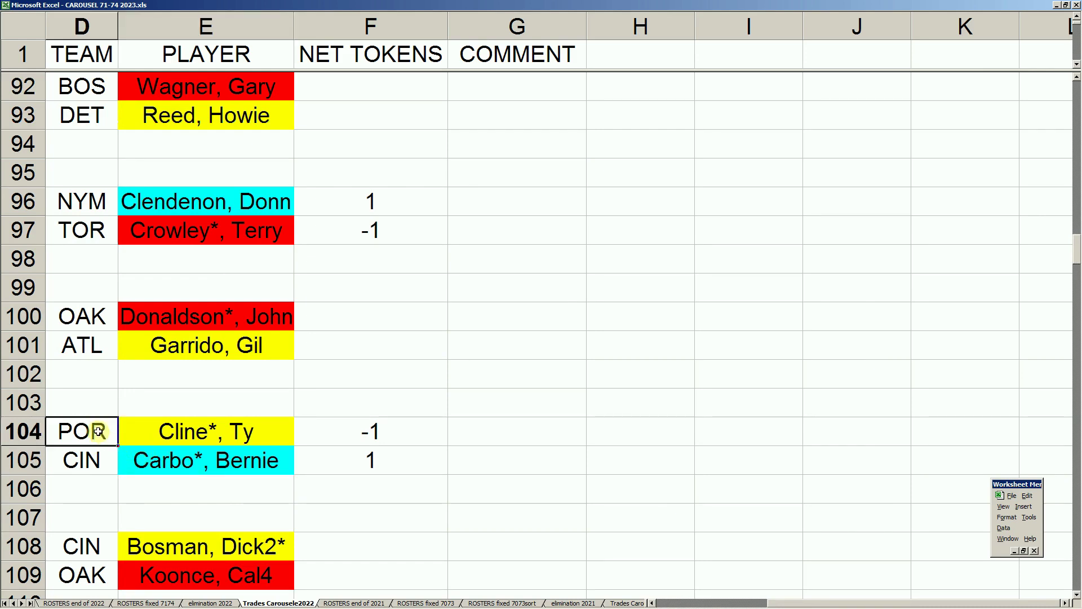
# Look back through the trades list from its first row, covering the PHI–OAK through TEX–NYY trades.
pyautogui.click(79, 345)
pyautogui.press('pageup')
pyautogui.press('pageup')
pyautogui.press('pageup')
pyautogui.press('pageup')
pyautogui.press('pageup')
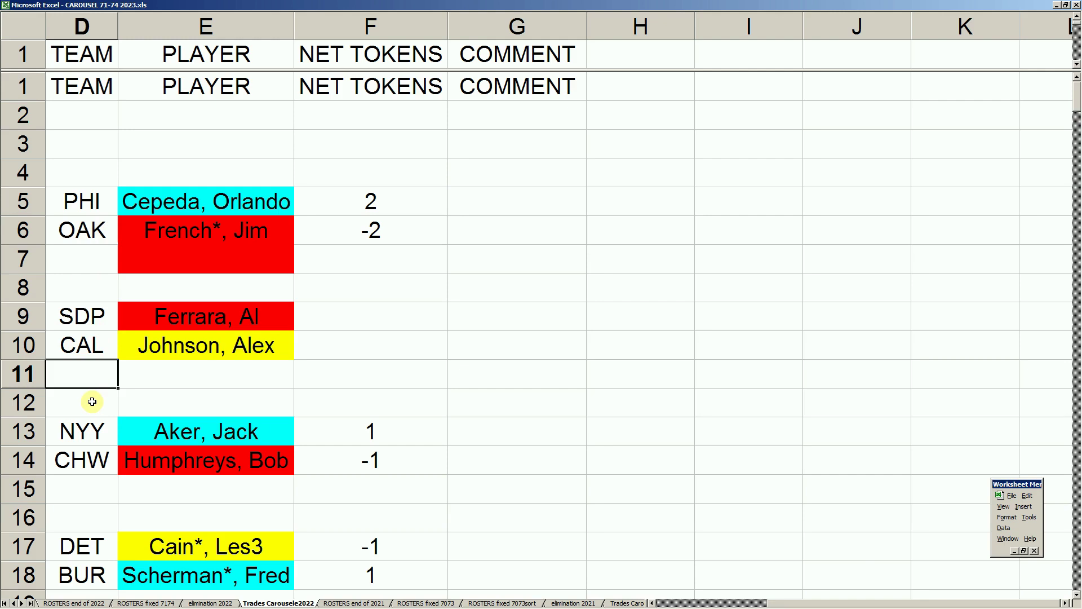
pyautogui.scroll(-2, 92, 401)
pyautogui.click(94, 518)
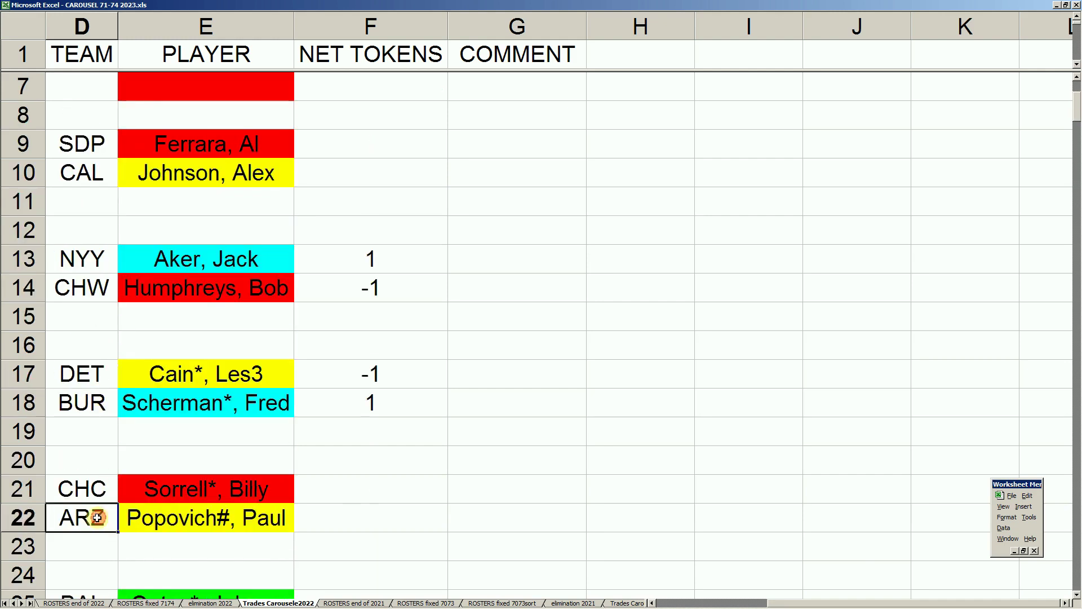
pyautogui.scroll(-1, 101, 520)
pyautogui.scroll(-5, 101, 520)
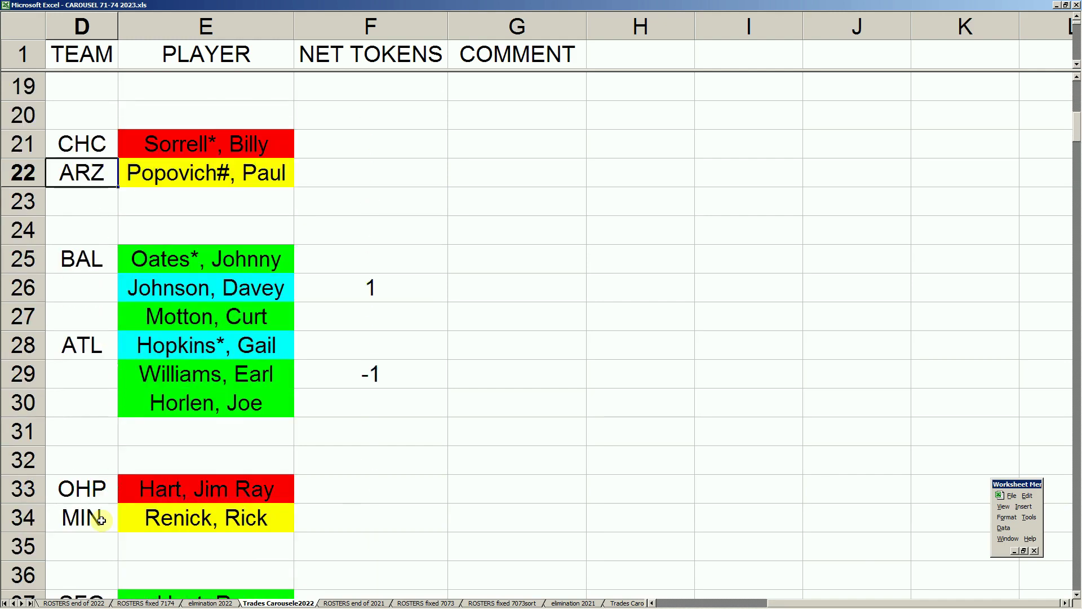
pyautogui.scroll(-2, 101, 520)
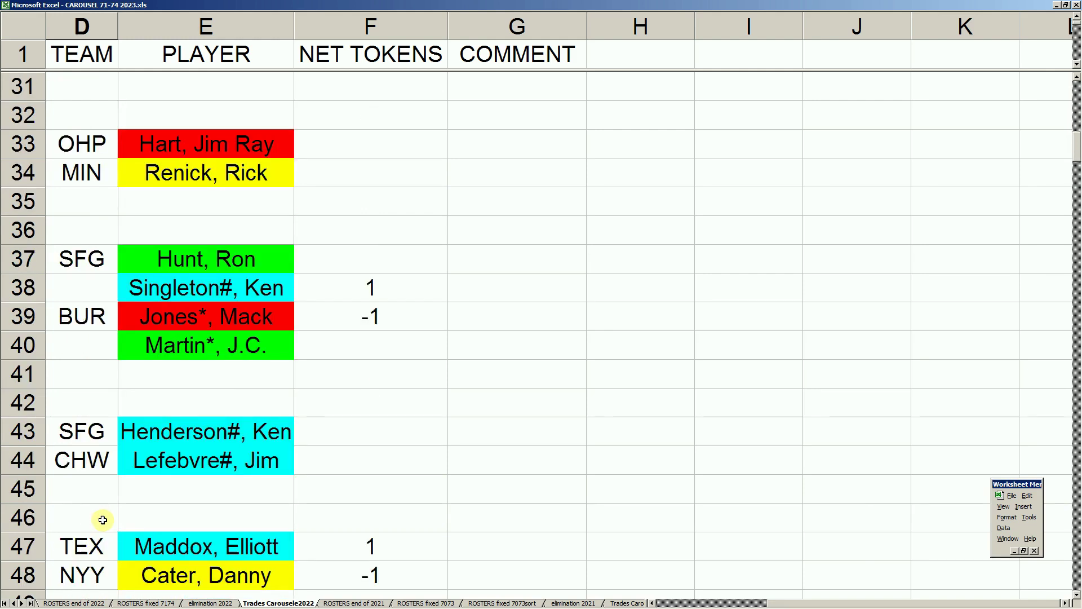
pyautogui.scroll(-2, 102, 520)
# Review the TEX–ARZ, LAD–LVR and DET–LVR trades in rows 51 to 65.
pyautogui.click(155, 491)
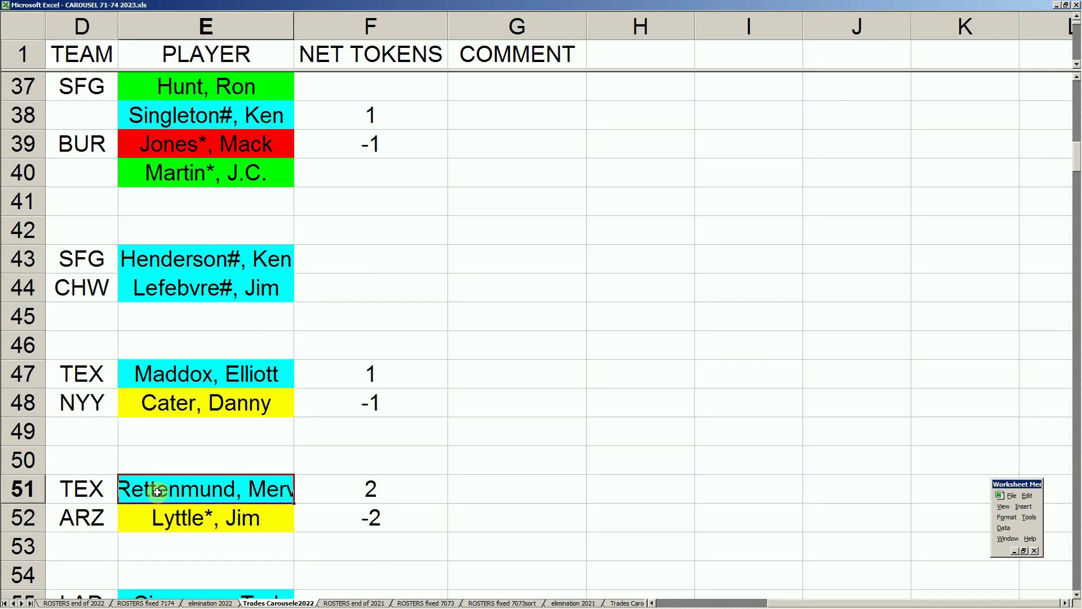
pyautogui.click(102, 515)
pyautogui.scroll(-2, 103, 513)
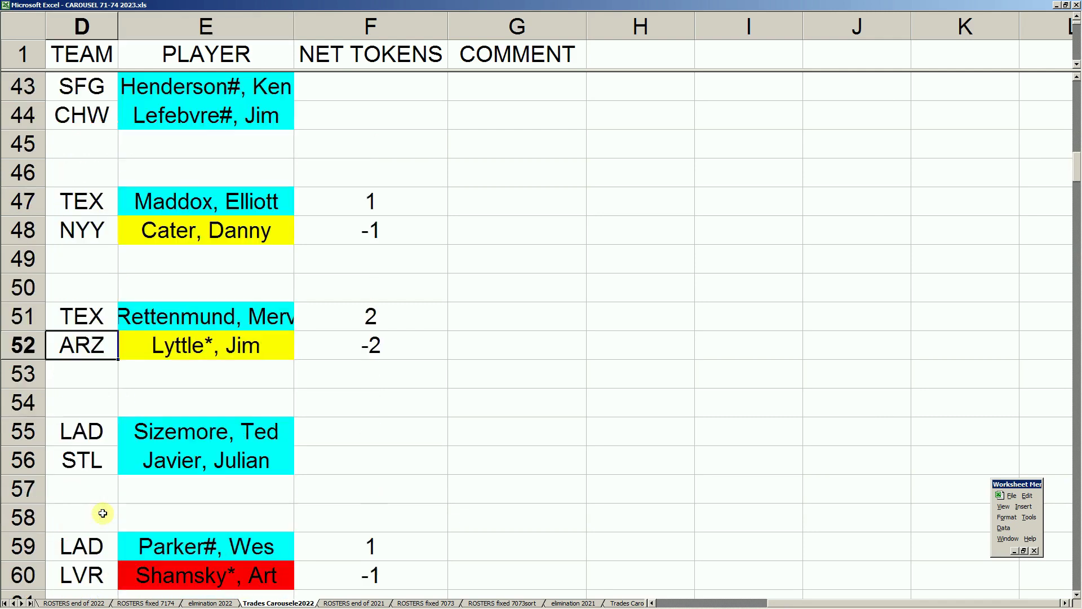
pyautogui.click(175, 548)
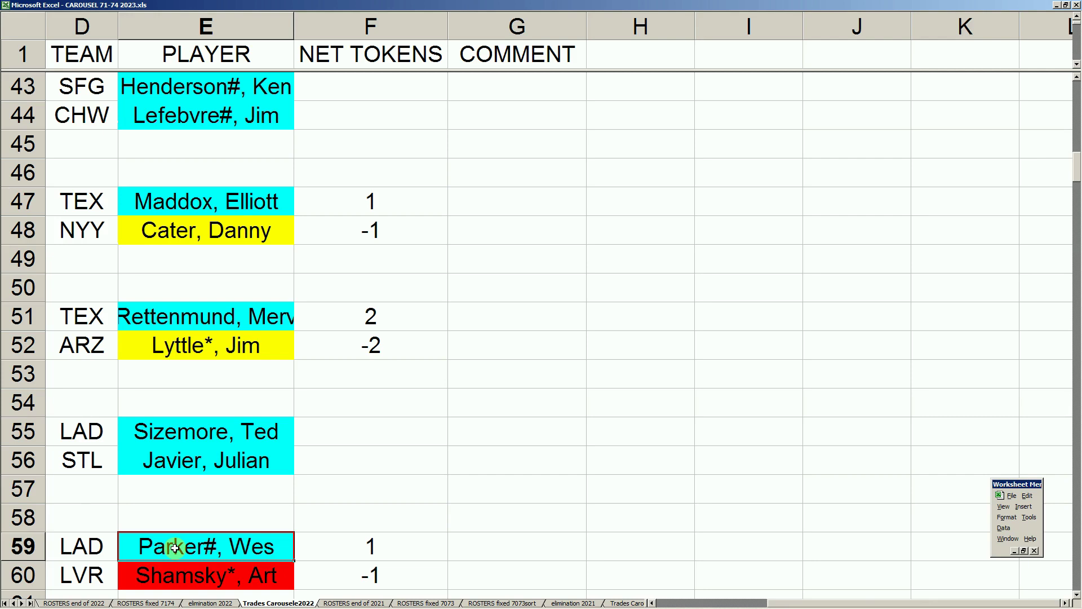
pyautogui.scroll(-3, 175, 548)
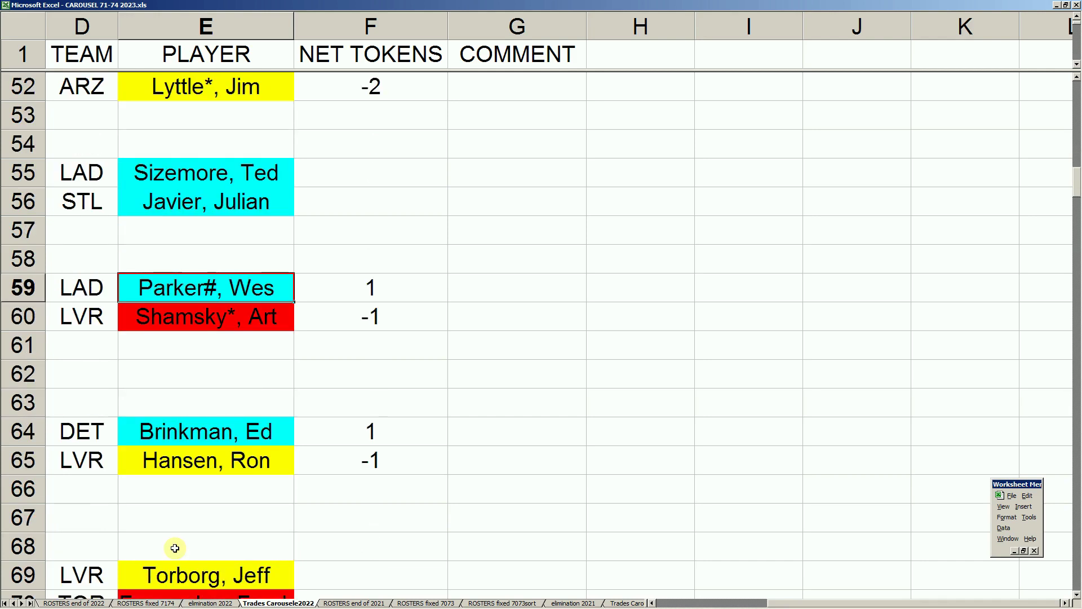
pyautogui.click(179, 436)
pyautogui.scroll(-4, 169, 476)
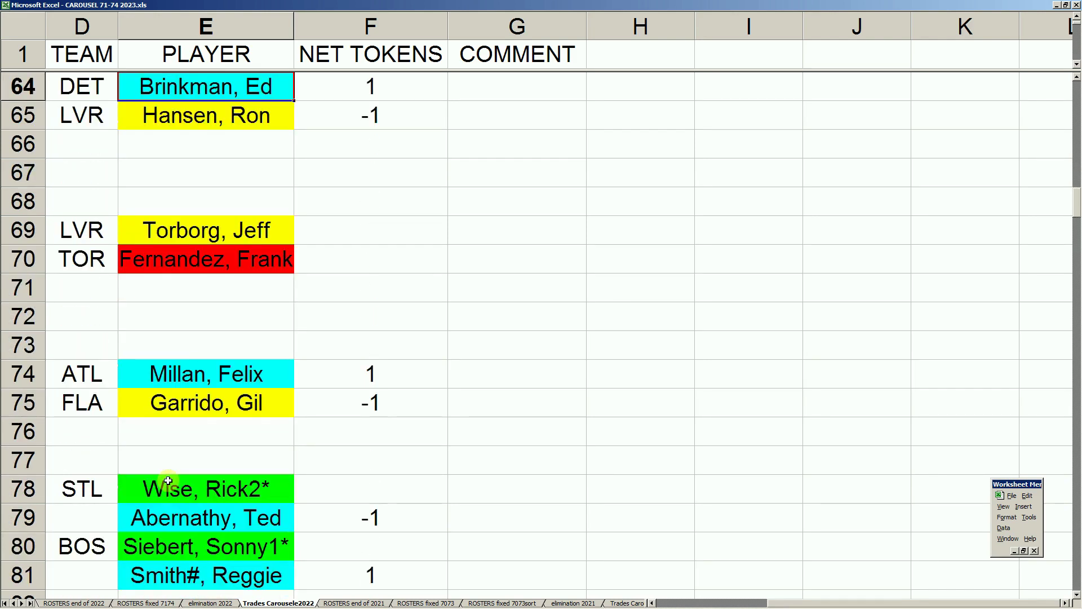
pyautogui.scroll(-3, 168, 480)
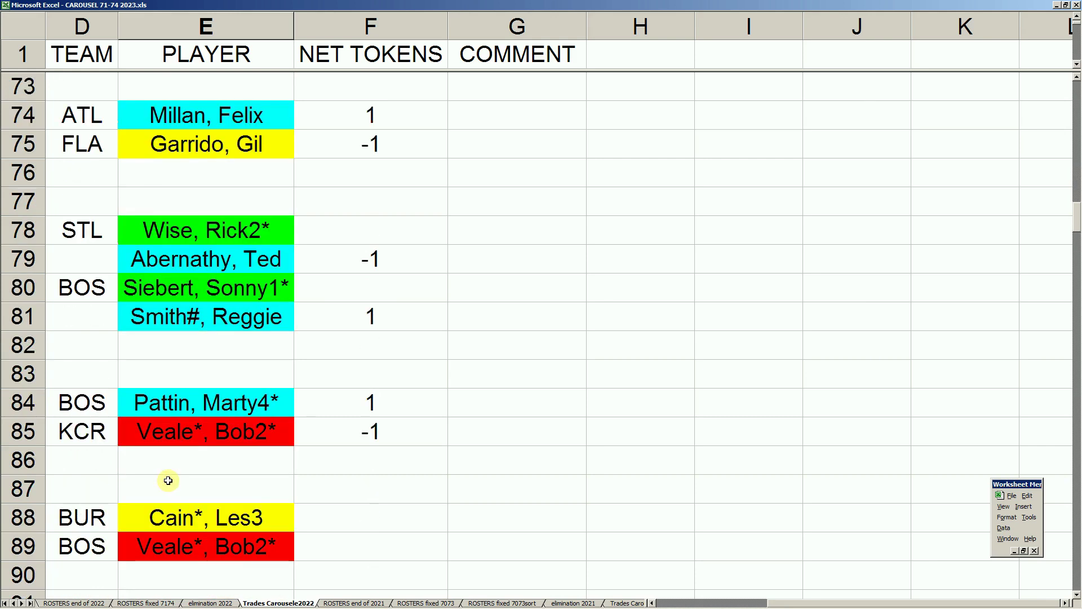
# Review the ATL–FLA trade in rows 74 and 75 and the BOS–KCR trade in rows 84 and 85.
pyautogui.click(84, 145)
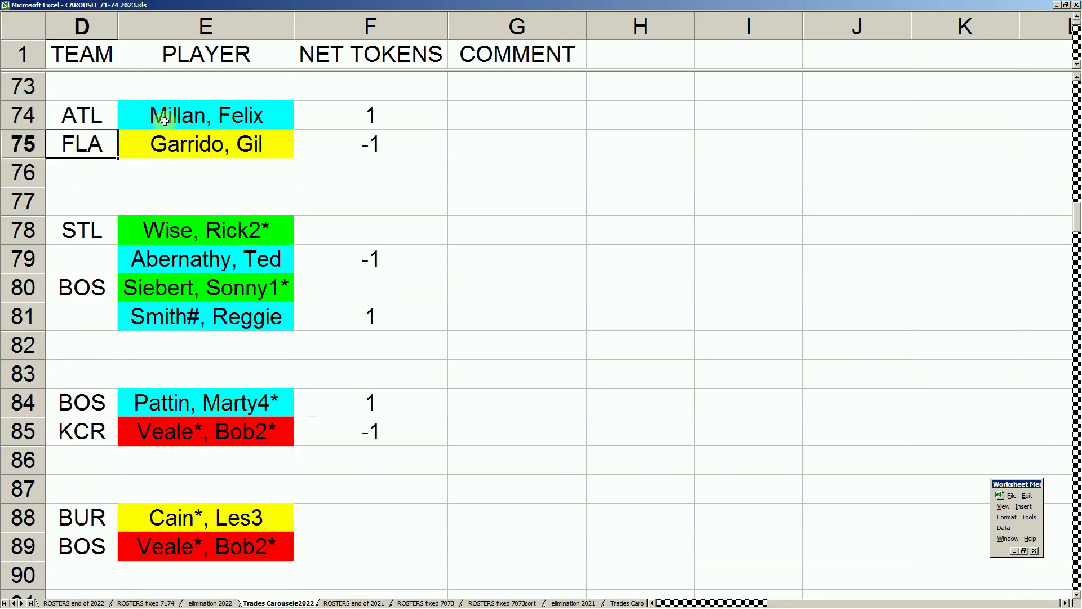
pyautogui.click(182, 113)
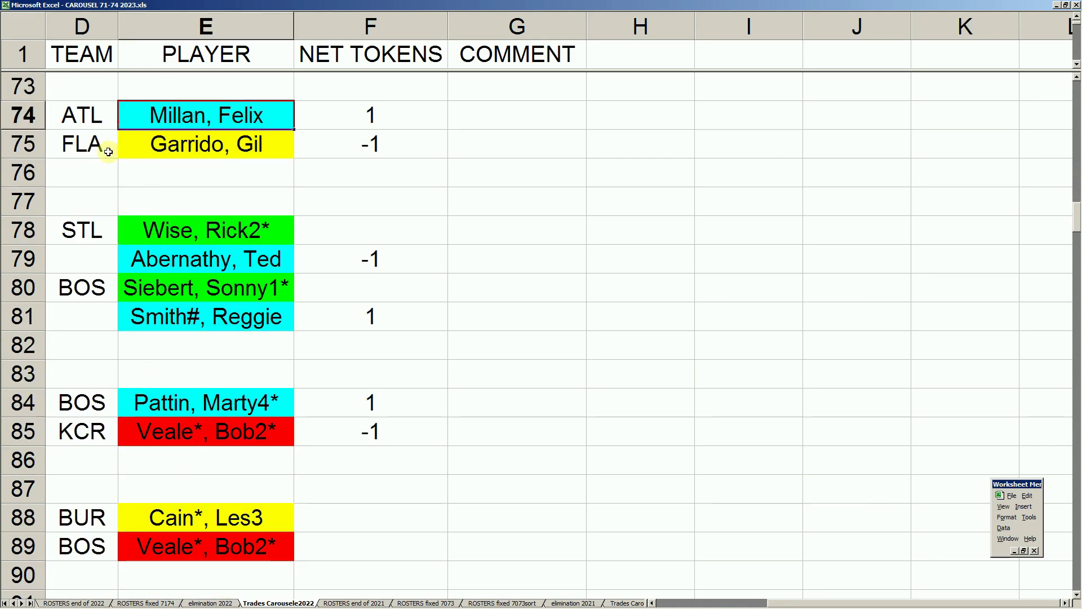
pyautogui.click(169, 435)
pyautogui.scroll(-5, 169, 437)
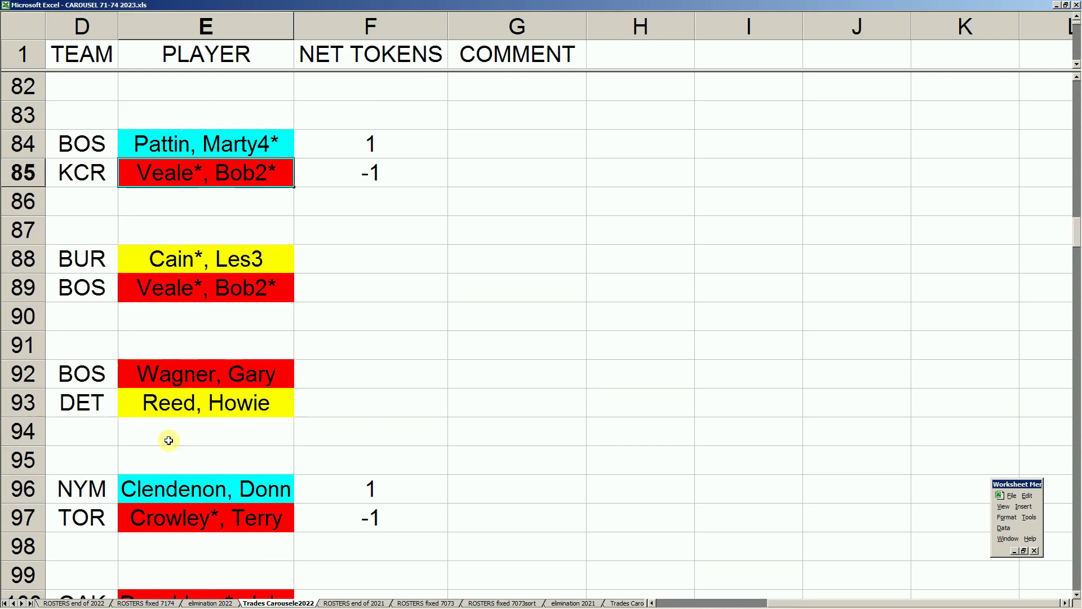
pyautogui.scroll(-2, 166, 440)
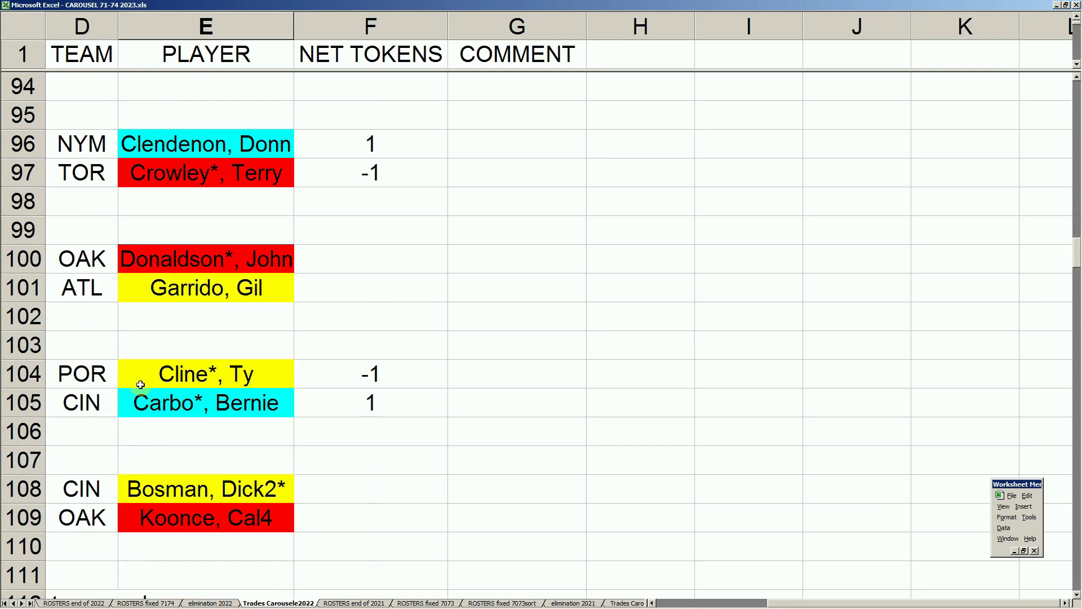
# Compare the players and net tokens of the POR–CIN trade in rows 104 and 105.
pyautogui.click(162, 402)
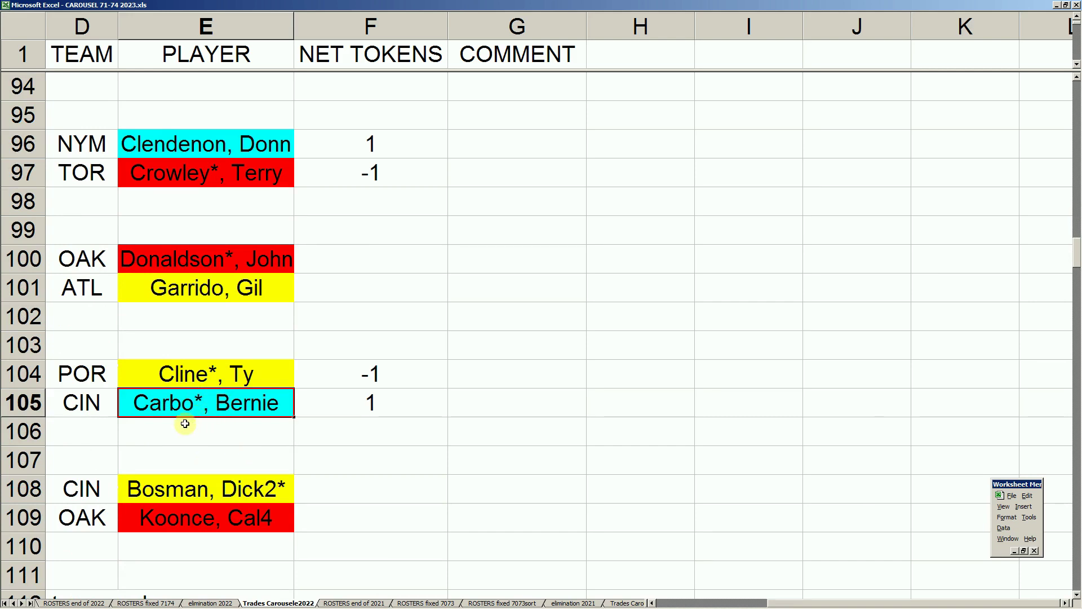
pyautogui.click(241, 382)
pyautogui.click(242, 408)
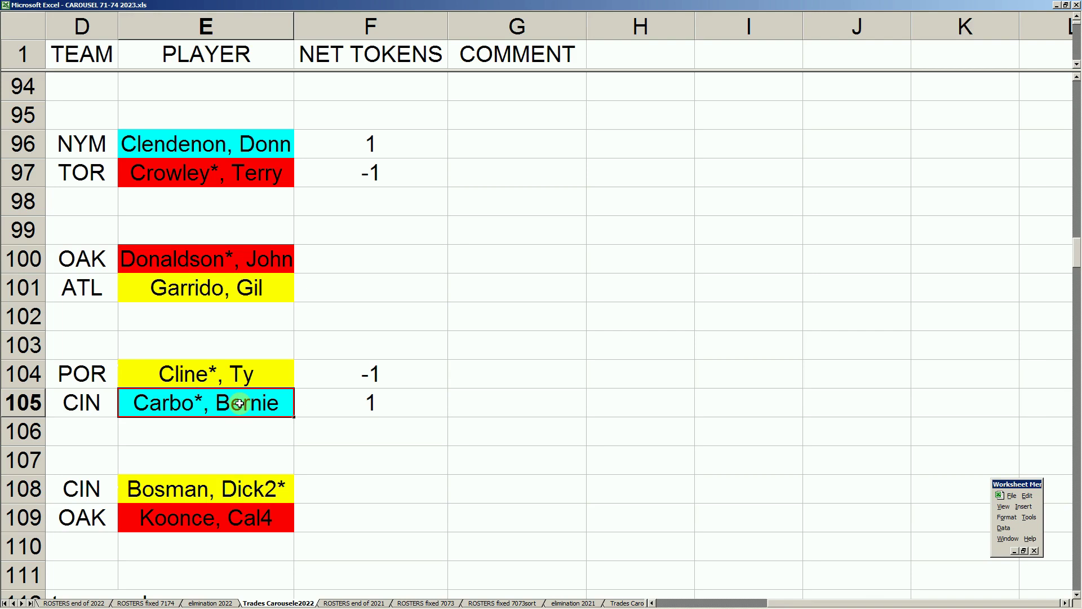
pyautogui.click(340, 405)
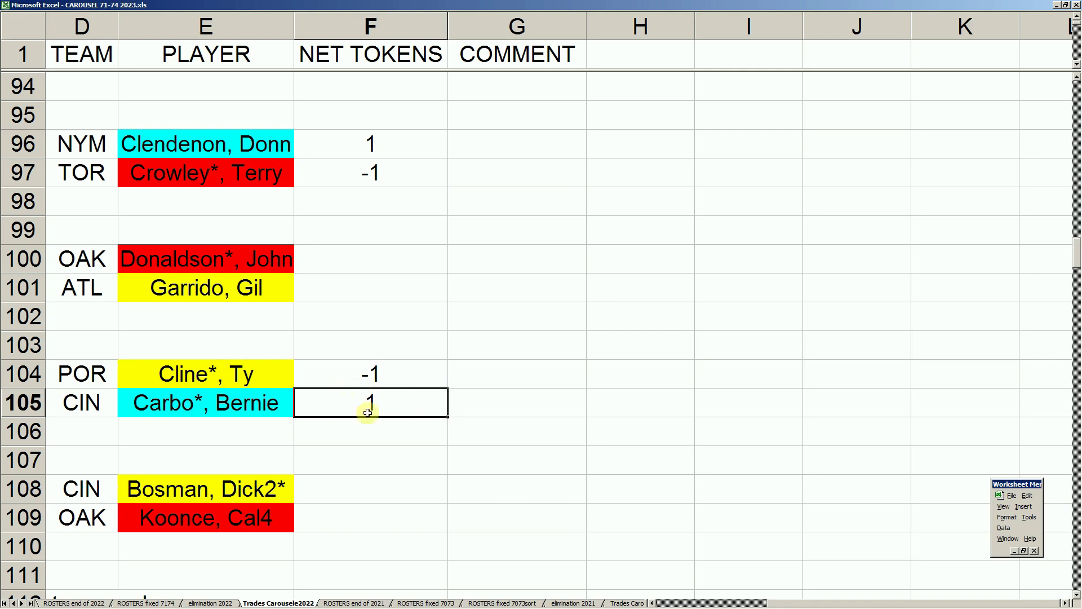
pyautogui.click(85, 375)
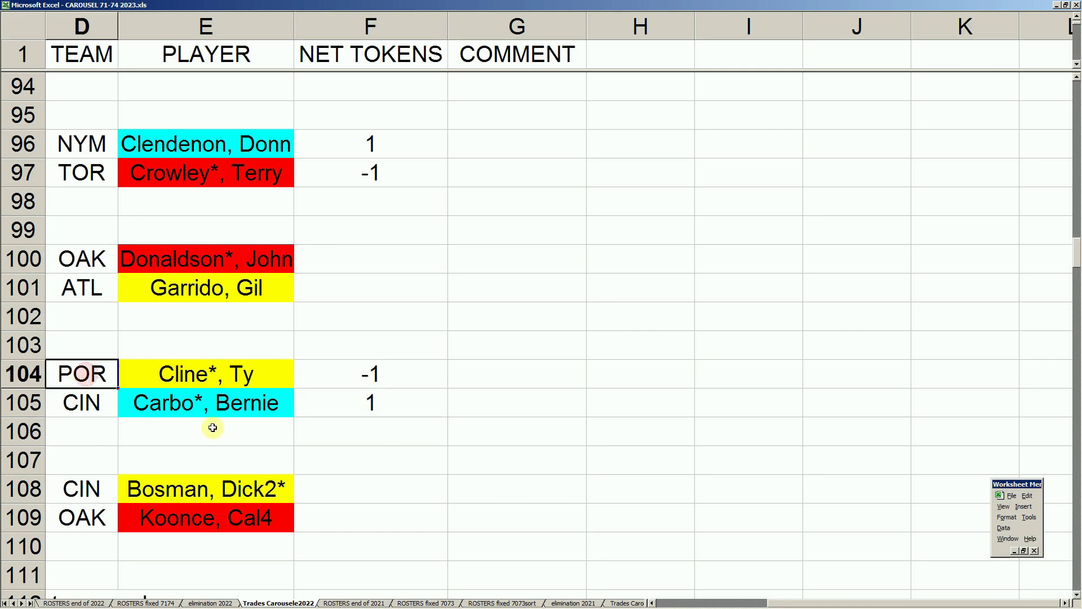
# Examine the teams and players in the CIN–OAK trade in rows 108 and 109.
pyautogui.click(102, 486)
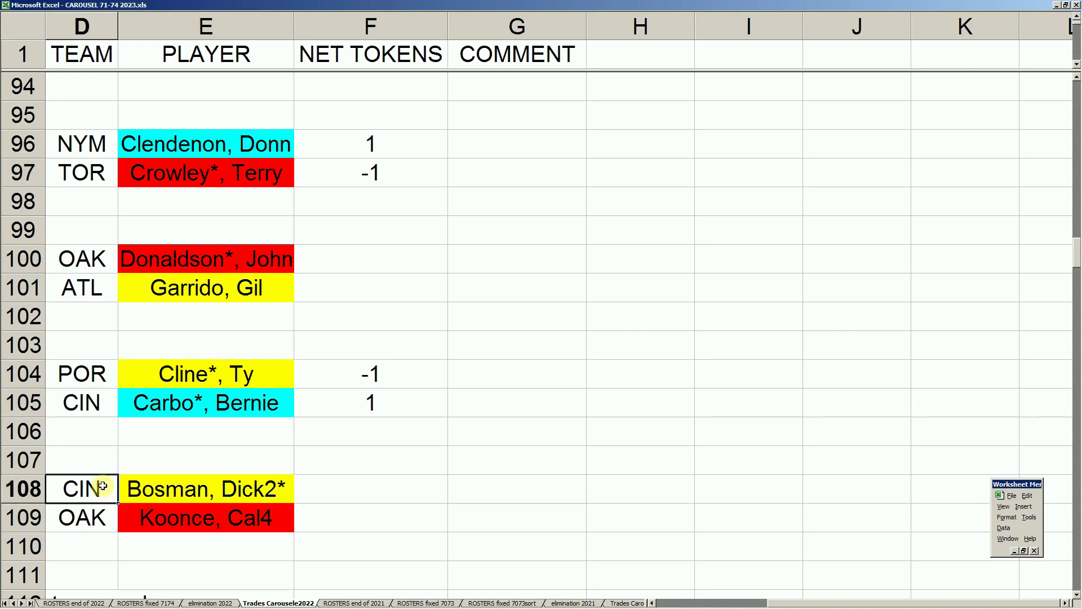
pyautogui.scroll(-1, 102, 486)
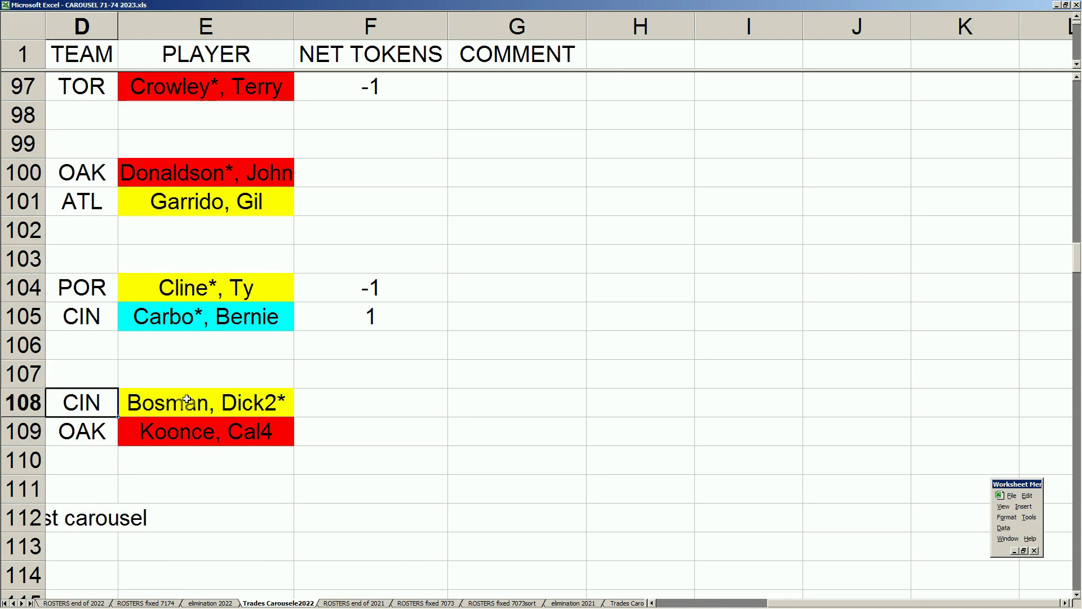
pyautogui.click(96, 433)
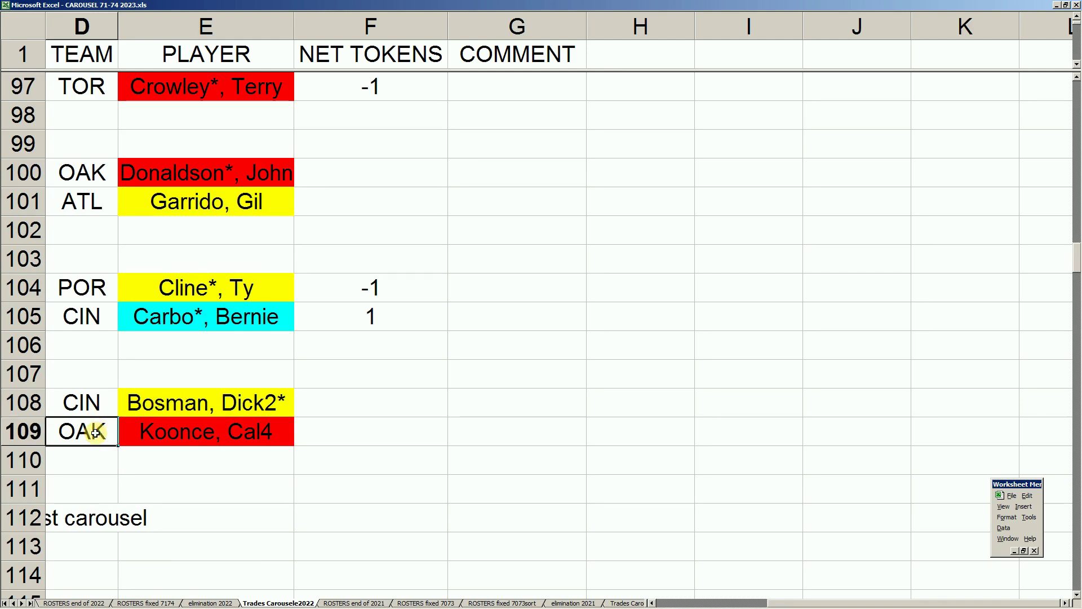
pyautogui.click(160, 404)
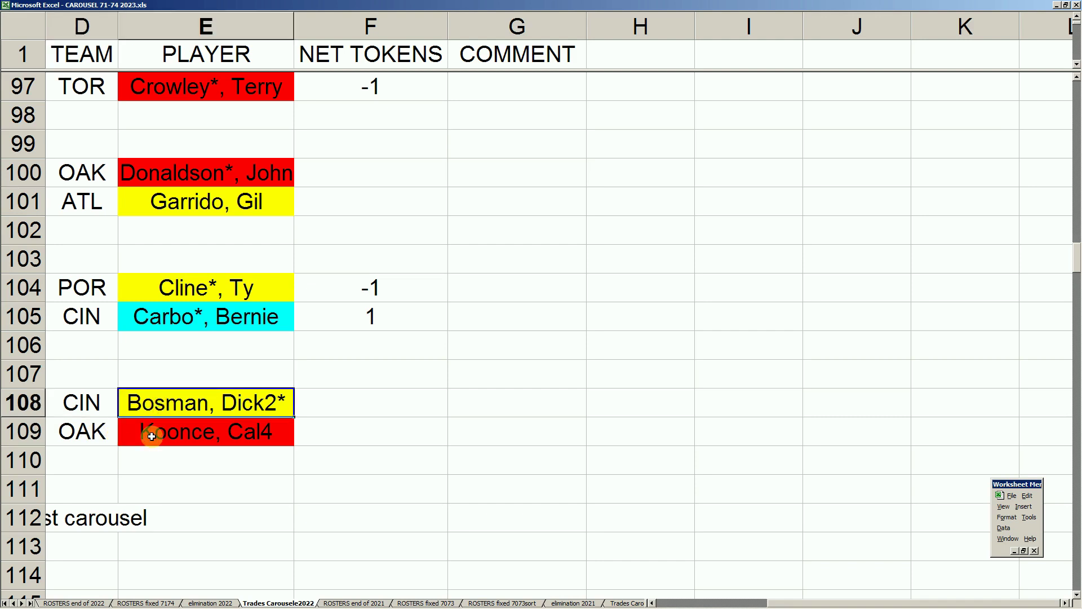
pyautogui.click(170, 430)
pyautogui.click(227, 404)
pyautogui.click(223, 432)
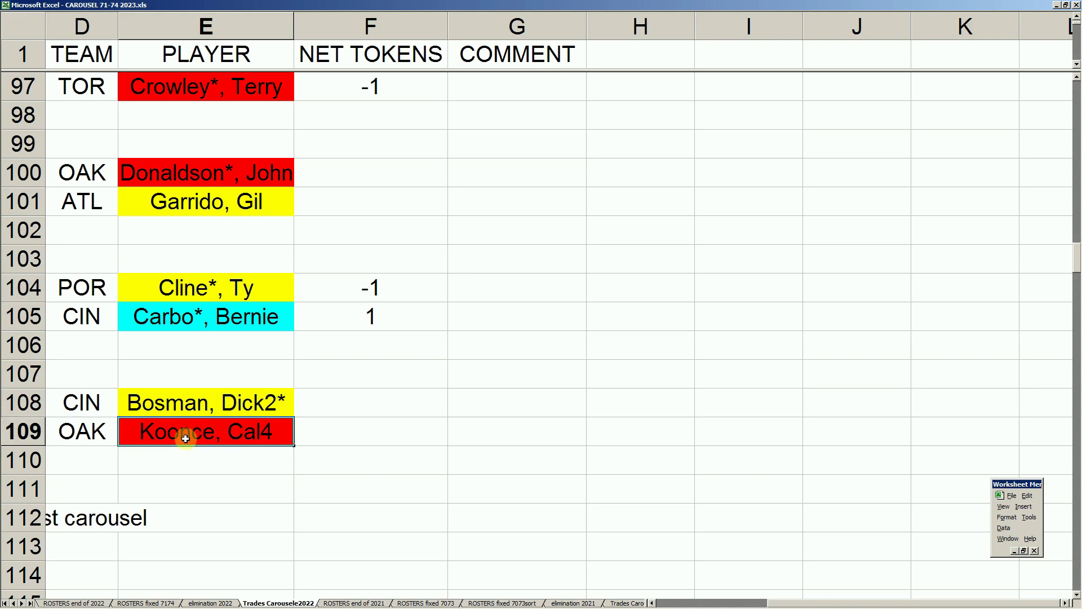
pyautogui.click(108, 433)
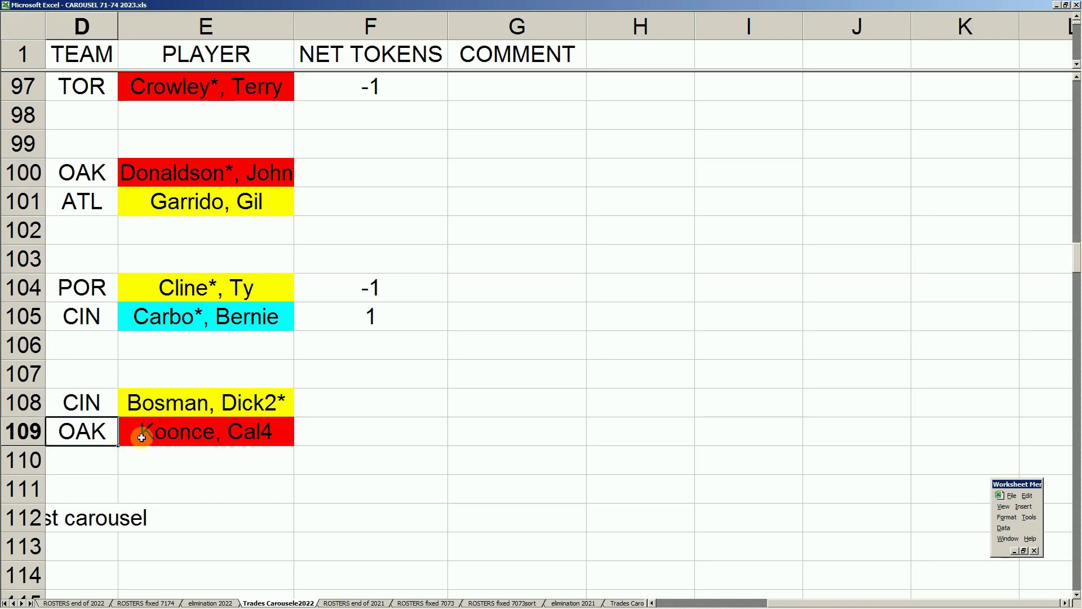
# Recheck the CIN–OAK trade in rows 108 and 109 and find the Oakland A's roster on the ROSTERS fixed 7174 sheet.
pyautogui.click(198, 406)
pyautogui.click(96, 437)
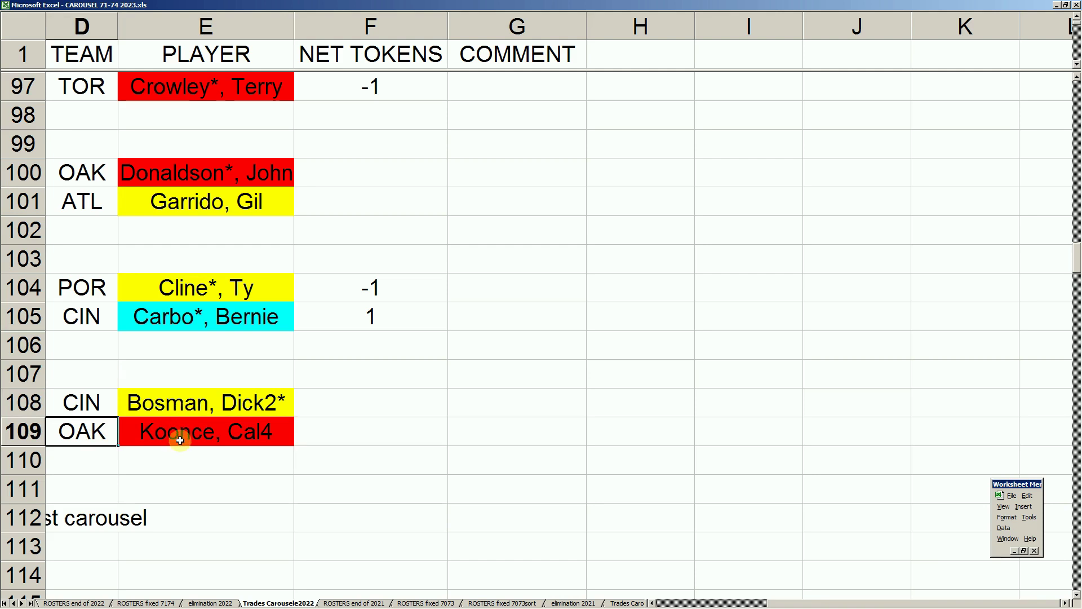
pyautogui.click(145, 603)
pyautogui.click(253, 425)
pyautogui.scroll(20, 253, 425)
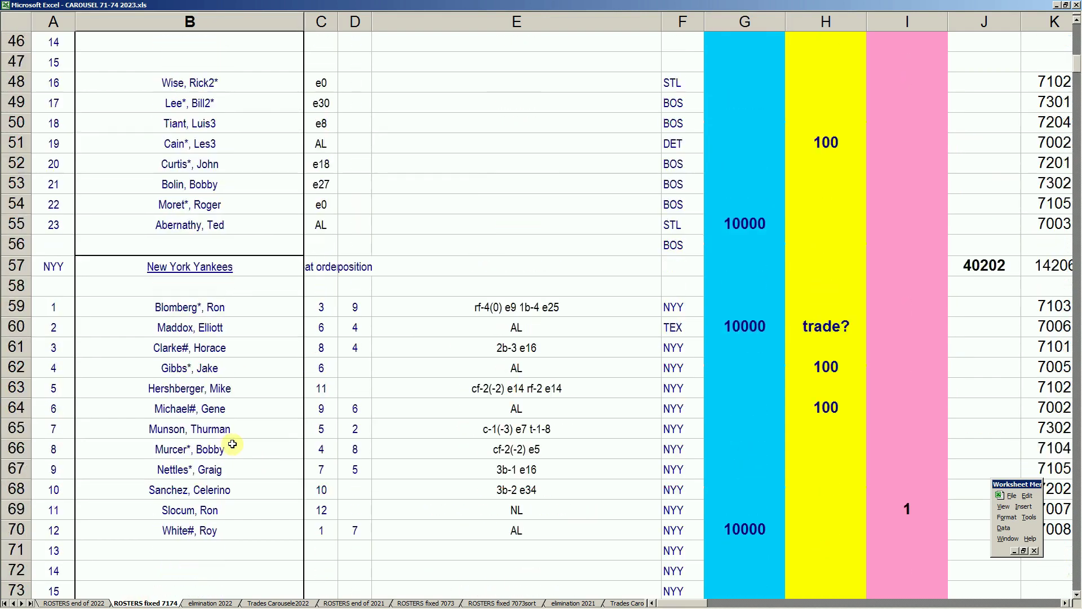
pyautogui.scroll(2, 232, 343)
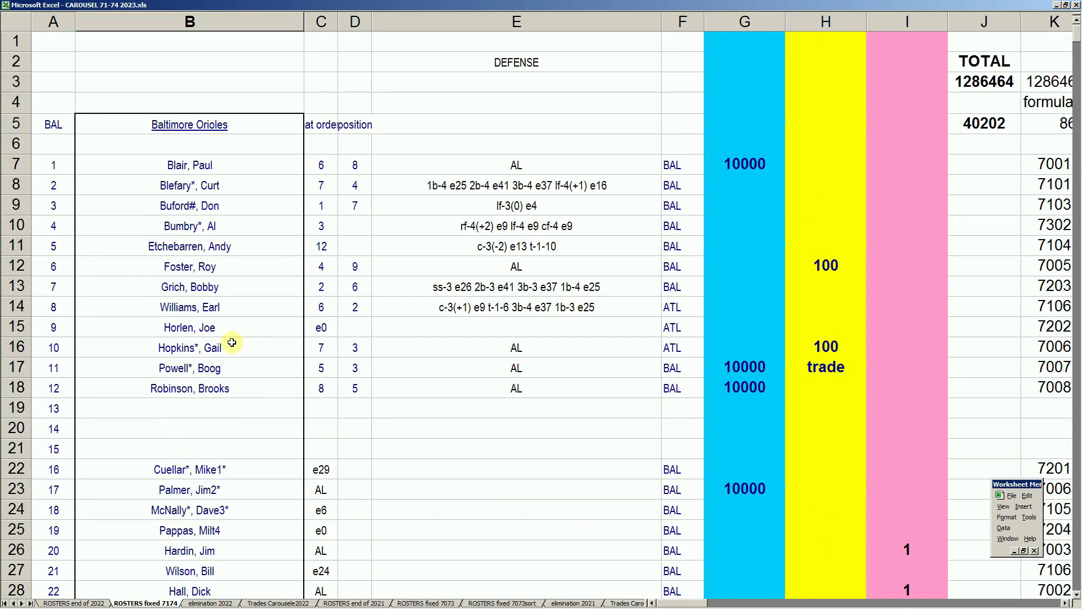
pyautogui.scroll(-5, 232, 342)
pyautogui.click(232, 342)
pyautogui.press('pagedown')
pyautogui.press('pagedown')
pyautogui.press('pagedown')
pyautogui.press('pagedown')
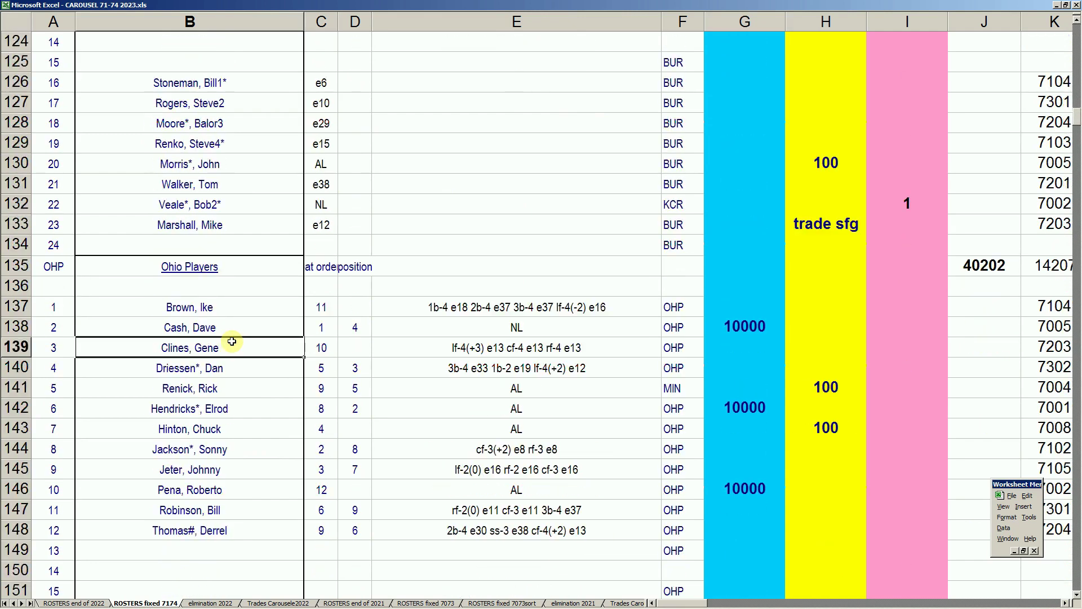
pyautogui.press('pagedown')
pyautogui.press('pagedown')
pyautogui.press('pagedown')
pyautogui.press('pagedown')
pyautogui.press('pagedown')
pyautogui.press('pagedown')
pyautogui.press('pagedown')
pyautogui.press('pagedown')
pyautogui.press('pagedown')
pyautogui.press('pagedown')
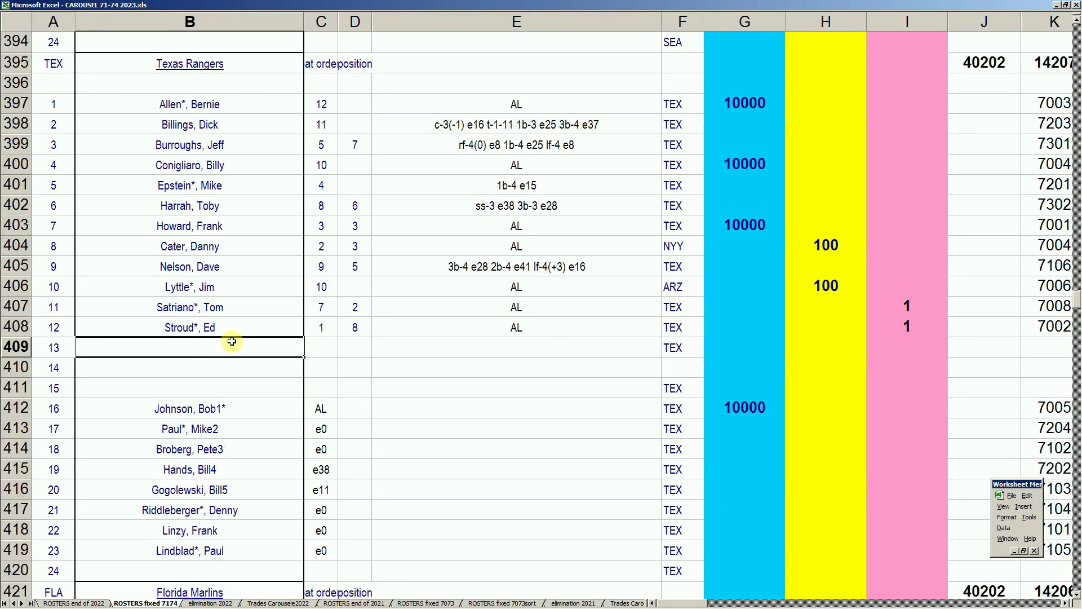
pyautogui.press('pageup')
pyautogui.scroll(4, 232, 342)
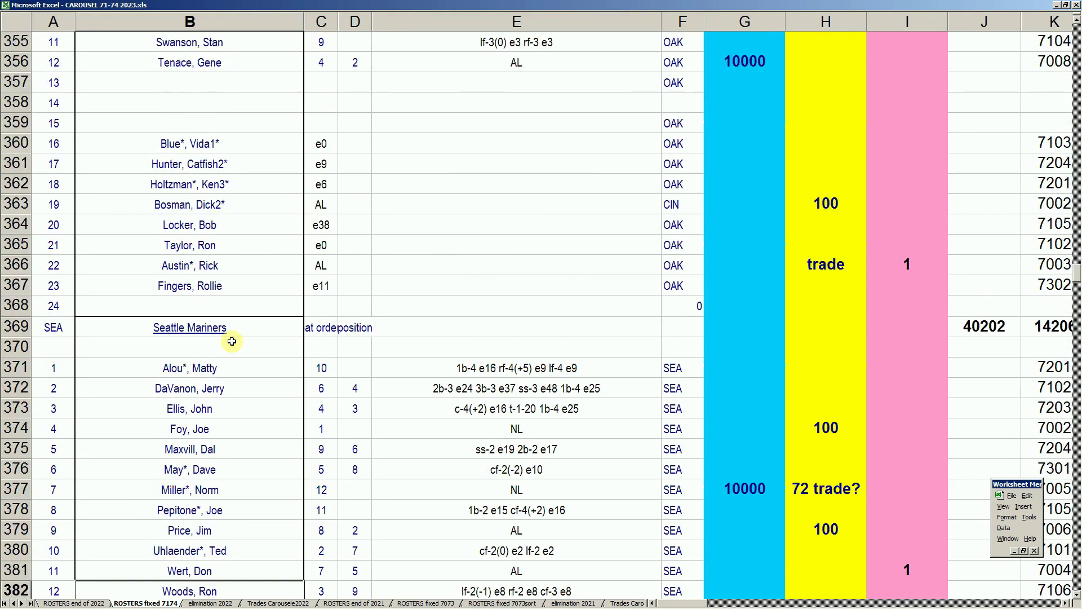
pyautogui.scroll(4, 232, 342)
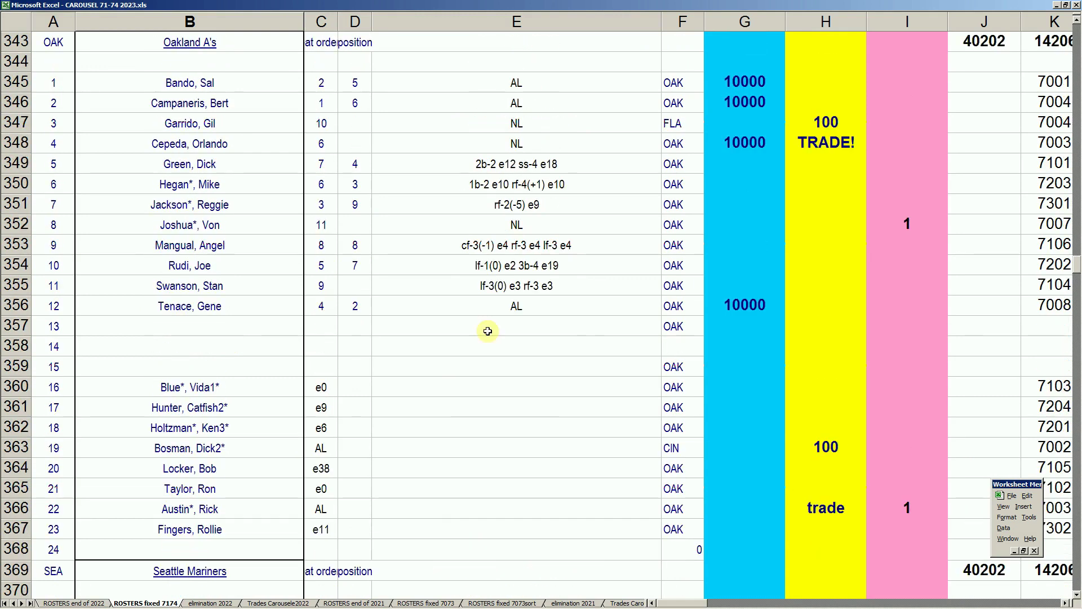
# Review the Oakland A's position players marked 10000 in column G, rows 345 to 356.
pyautogui.click(769, 83)
pyautogui.click(762, 100)
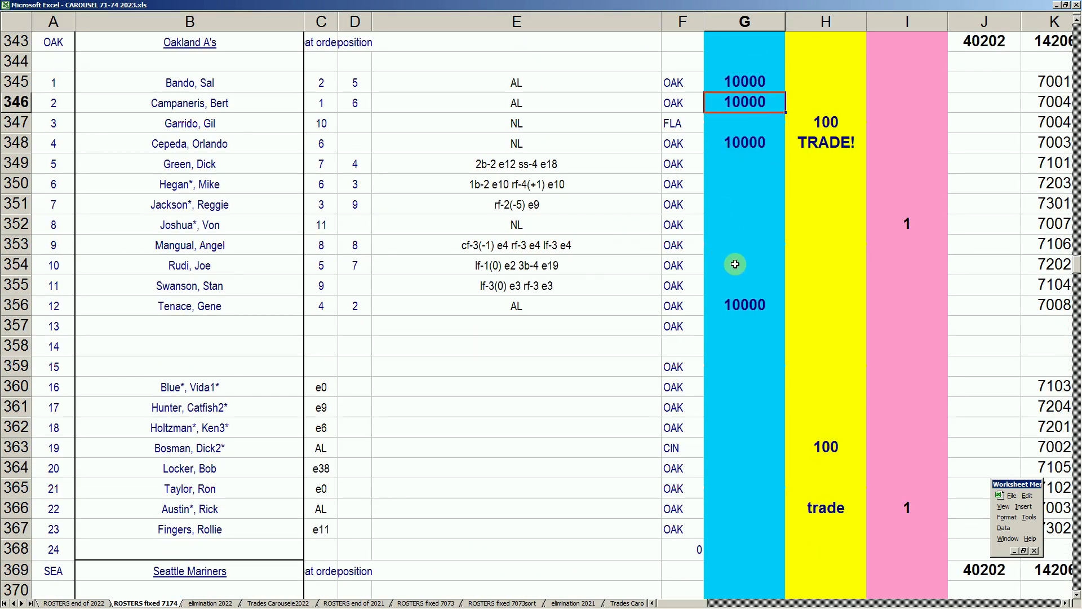
pyautogui.click(757, 305)
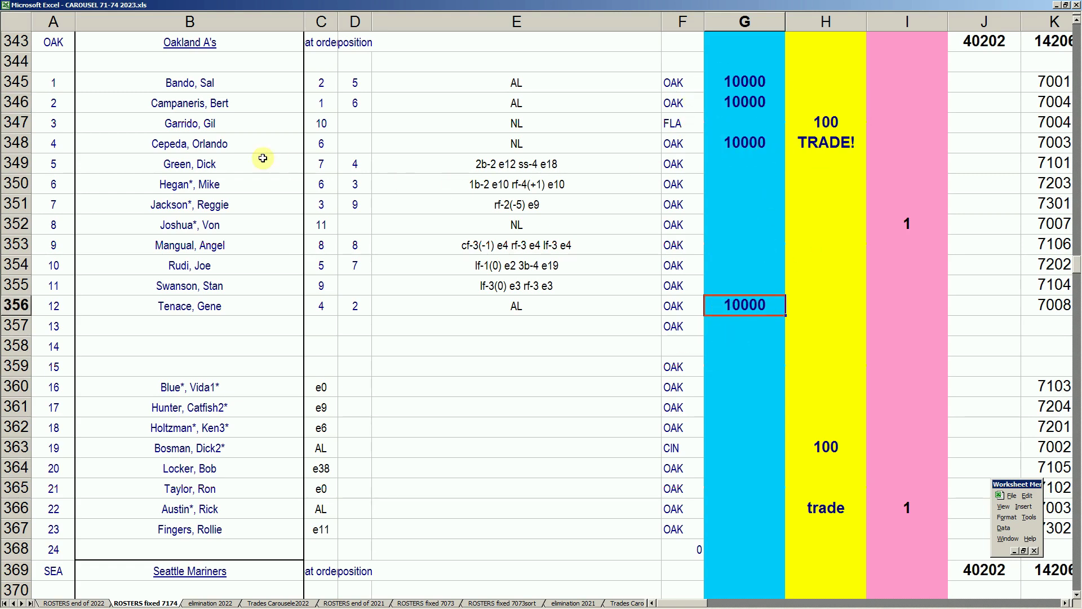
pyautogui.click(223, 144)
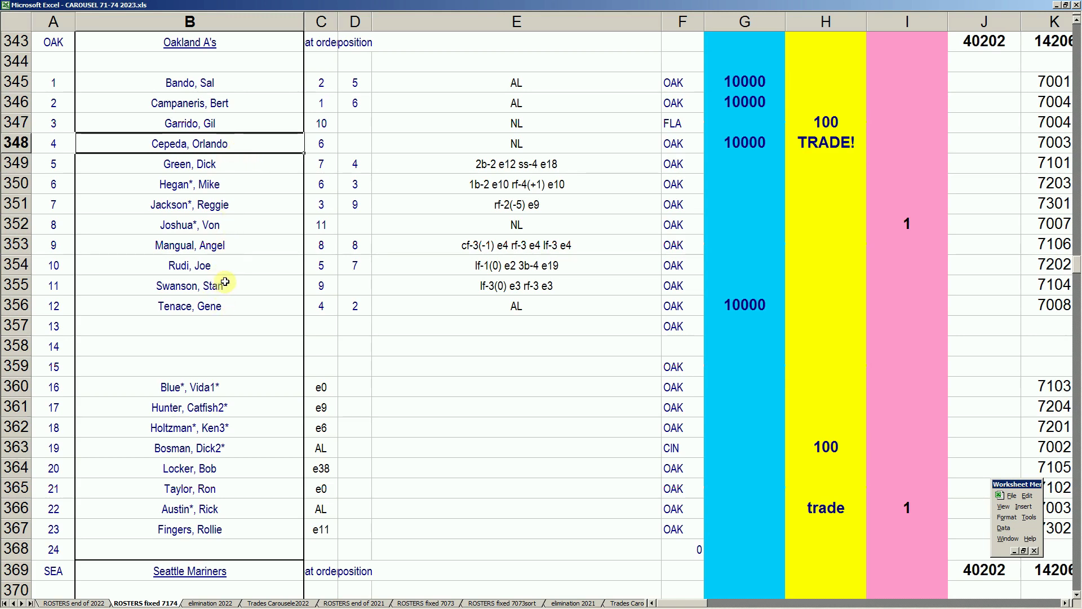
pyautogui.click(226, 314)
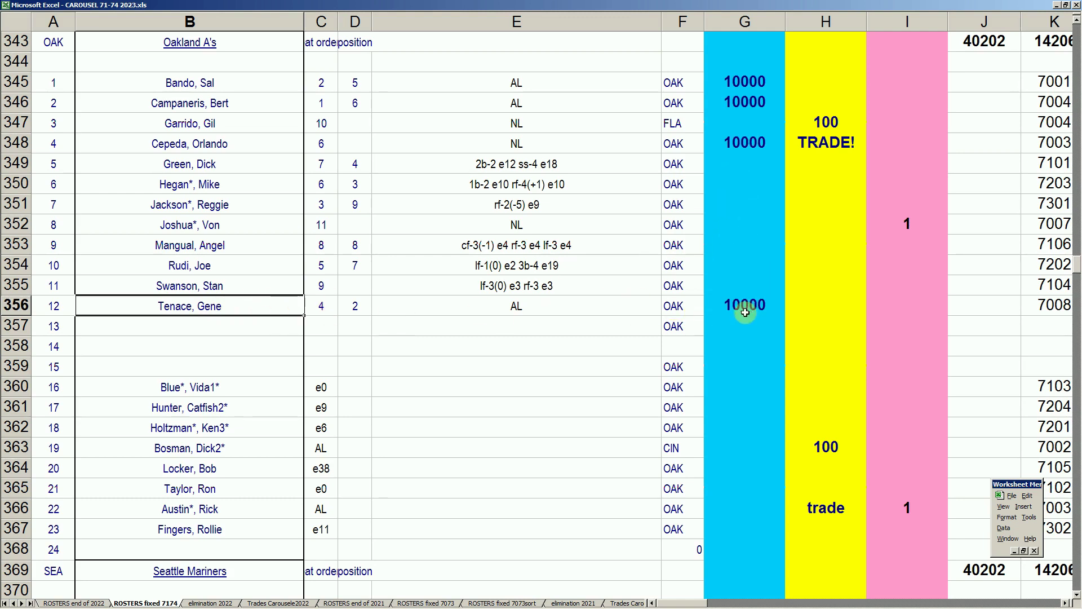
pyautogui.click(742, 151)
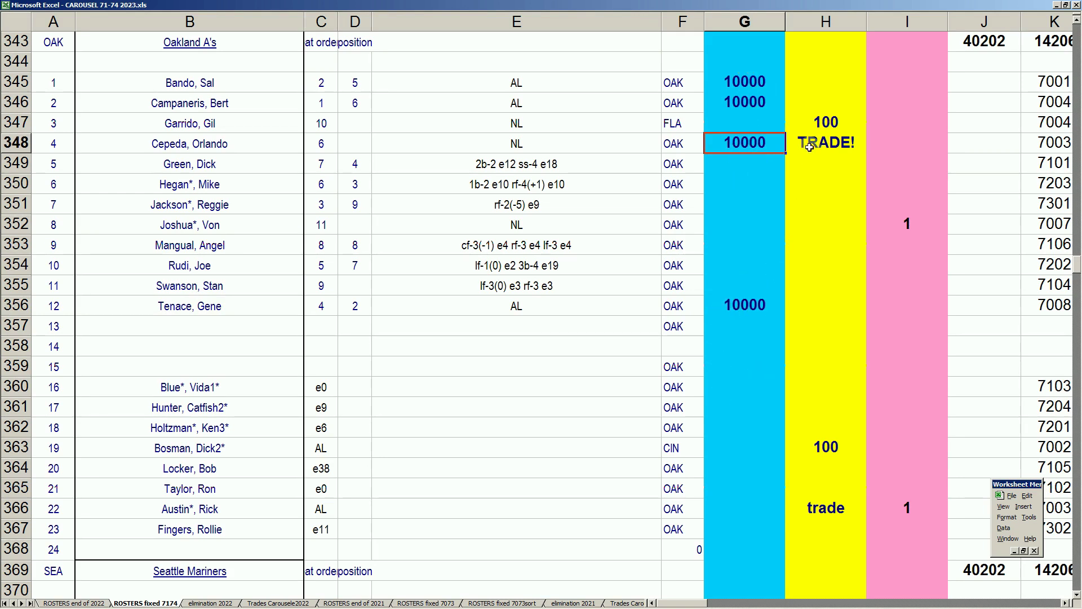
# Check the Oakland A's players marked 100 in column H, rows 347 and 363.
pyautogui.click(825, 121)
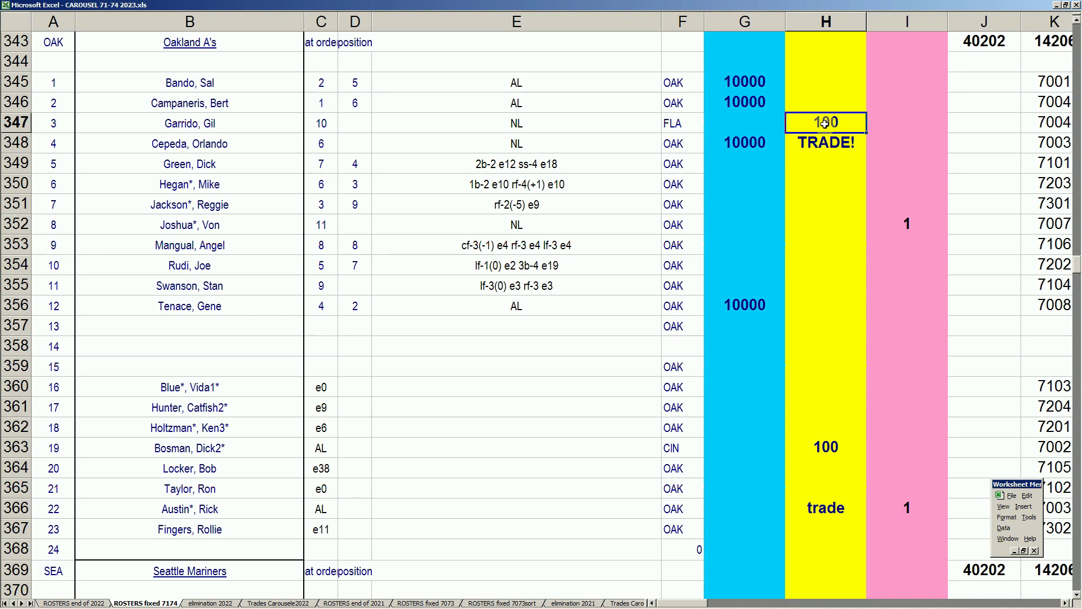
pyautogui.click(819, 447)
pyautogui.click(492, 457)
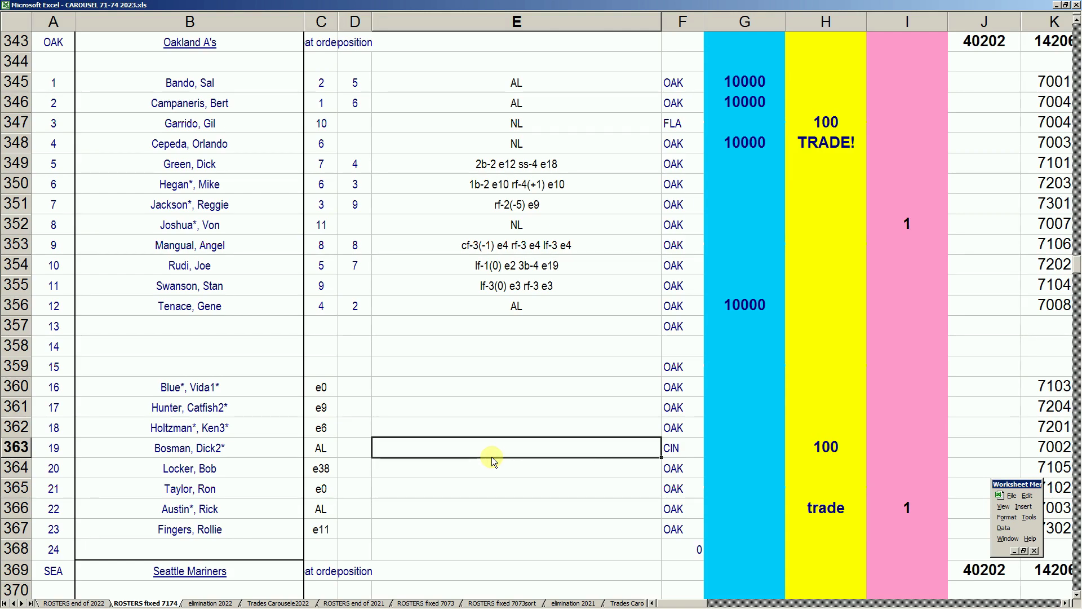
# Find the Cincinnati Reds roster and check the 10000 token of the player in row 553.
pyautogui.press('pagedown')
pyautogui.press('pagedown')
pyautogui.press('pagedown')
pyautogui.press('pagedown')
pyautogui.press('pagedown')
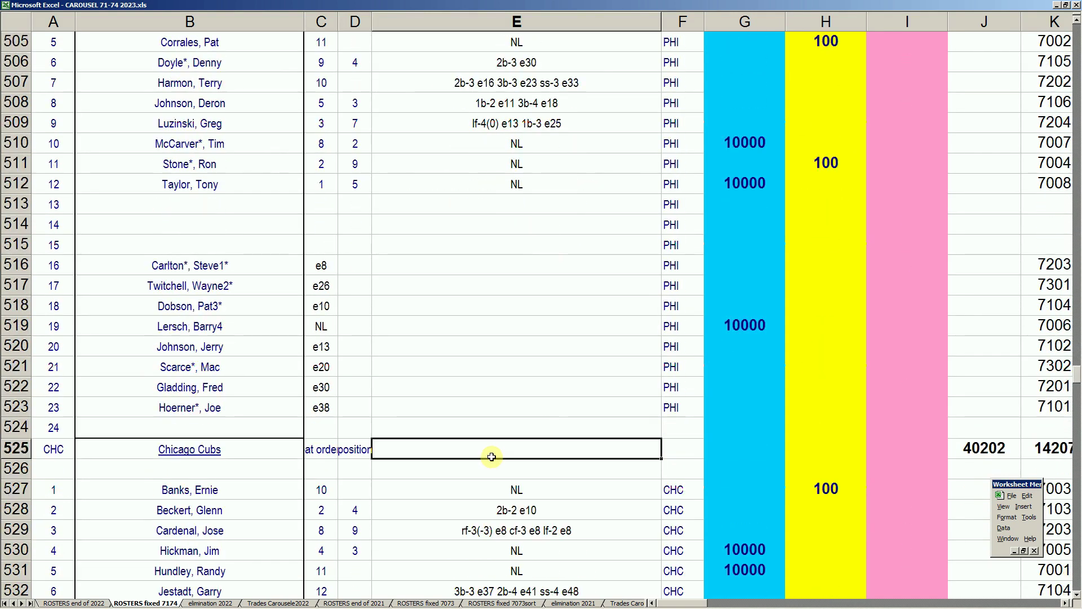
pyautogui.scroll(-6, 491, 457)
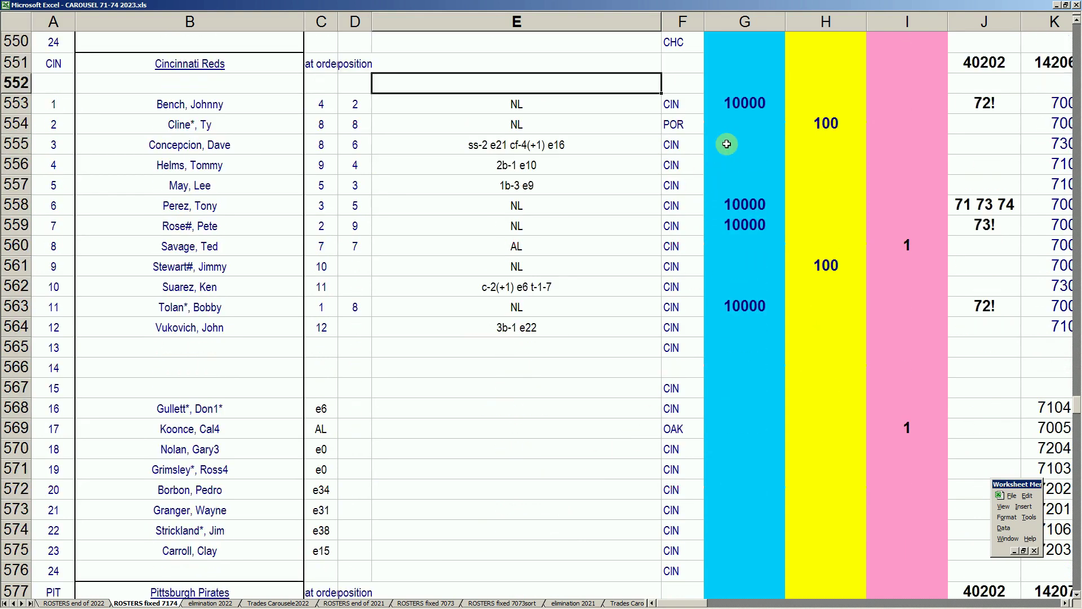
pyautogui.click(748, 102)
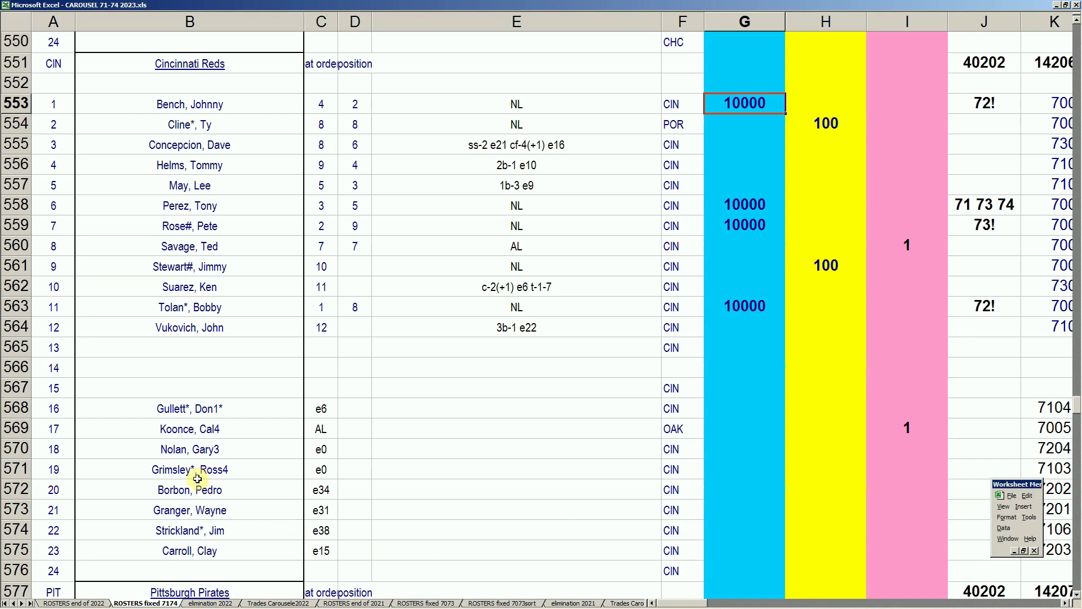
# Compare the Cincinnati Reds' four starting pitchers in rows 568 to 571.
pyautogui.click(209, 430)
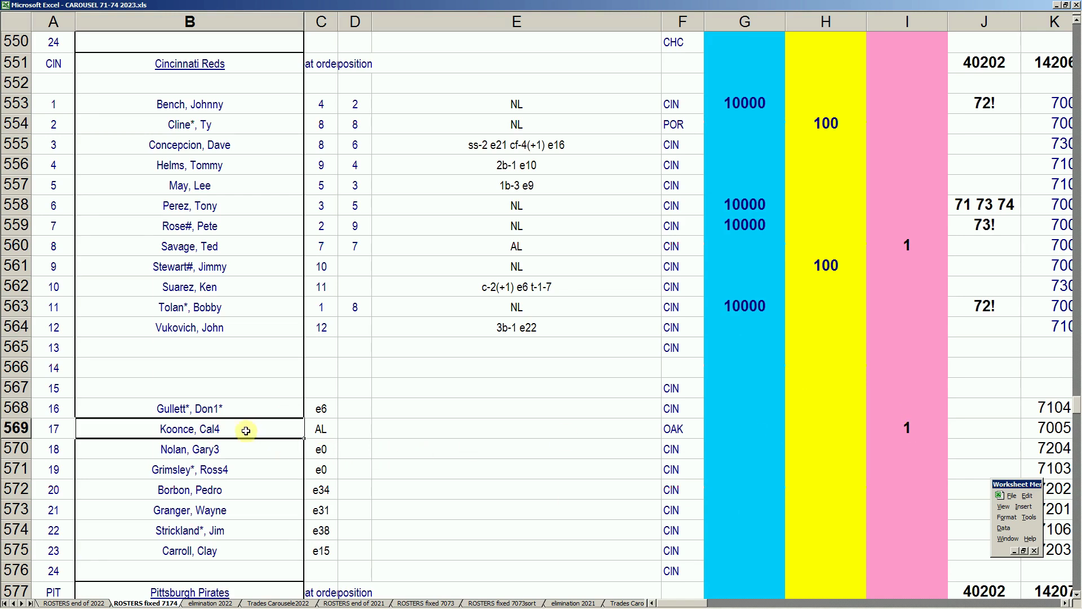
pyautogui.click(239, 411)
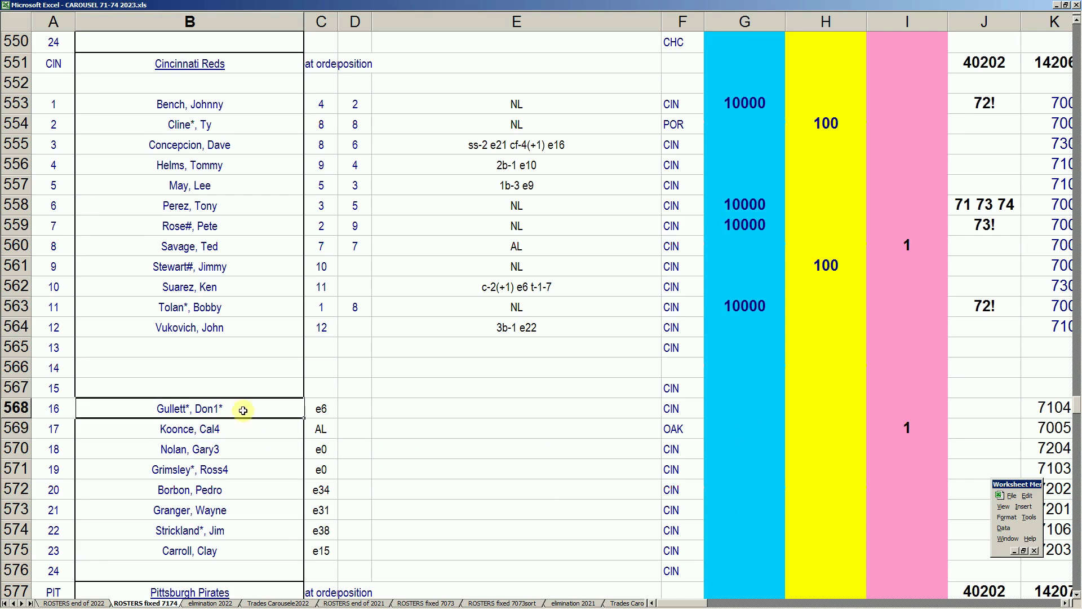
pyautogui.click(238, 431)
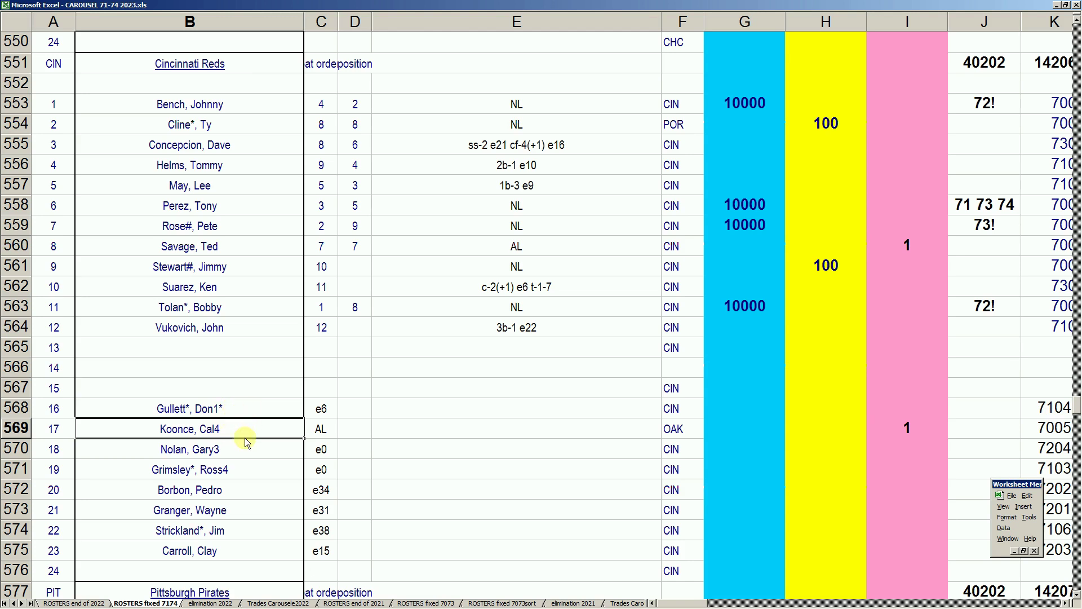
pyautogui.click(216, 455)
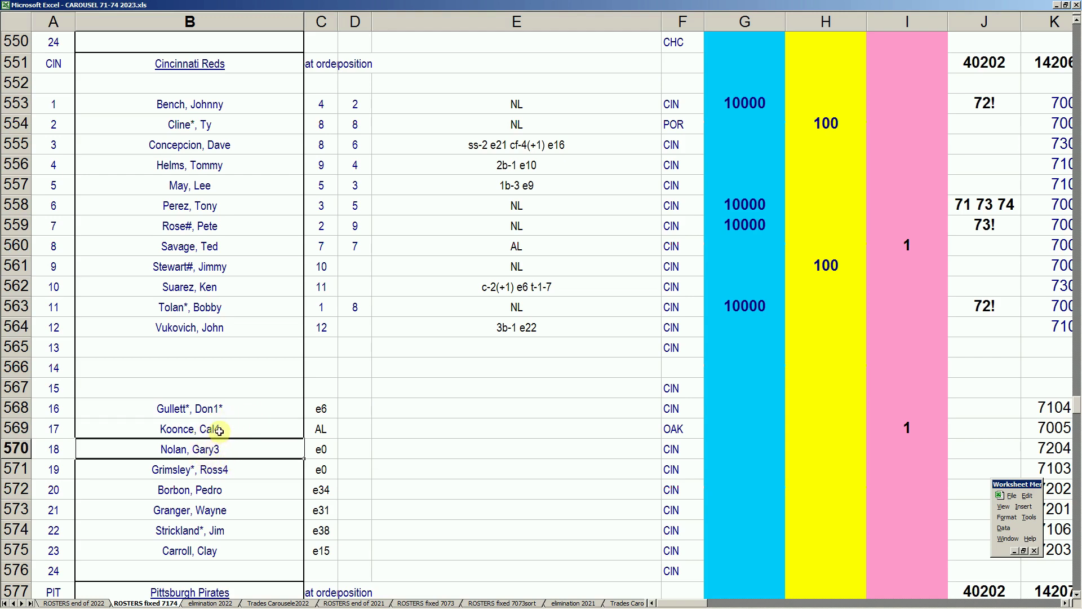
pyautogui.click(222, 471)
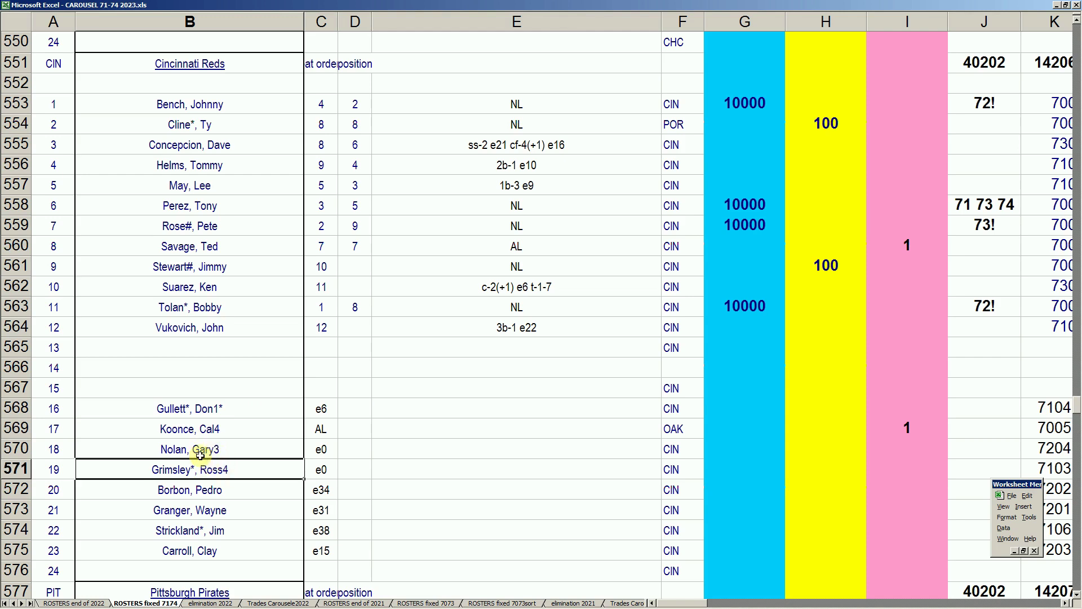
pyautogui.click(213, 432)
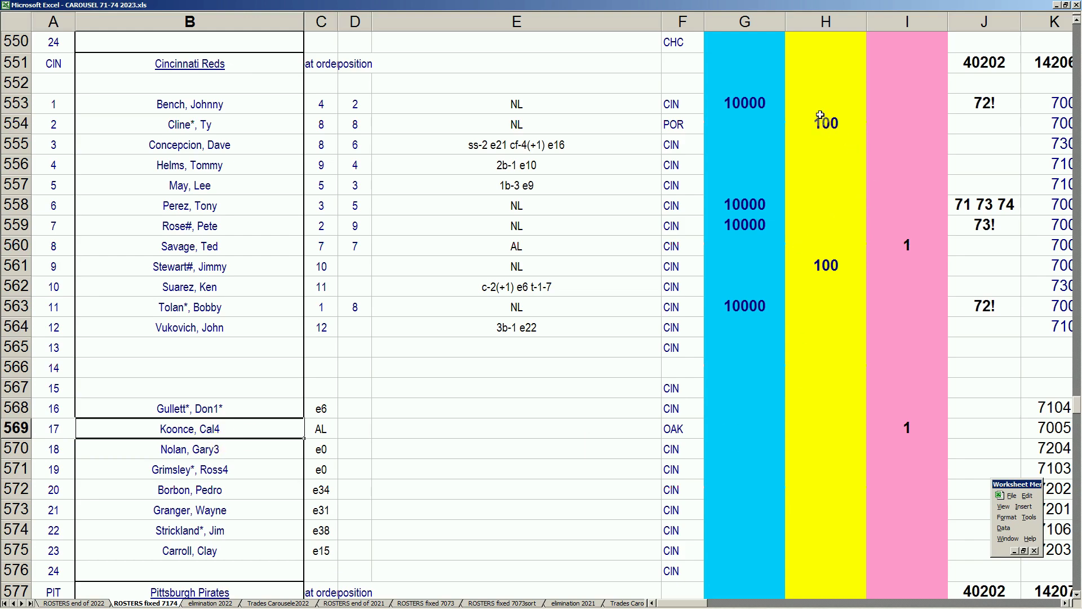
# Look through the token totals in column J from the Baltimore Orioles down to the Cleveland Indians.
pyautogui.click(958, 155)
pyautogui.press('pageup')
pyautogui.press('pageup')
pyautogui.press('pageup')
pyautogui.press('pageup')
pyautogui.press('pageup')
pyautogui.press('pageup')
pyautogui.press('pageup')
pyautogui.press('pageup')
pyautogui.press('pageup')
pyautogui.press('pageup')
pyautogui.press('pageup')
pyautogui.press('pageup')
pyautogui.press('pageup')
pyautogui.press('pageup')
pyautogui.press('pageup')
pyautogui.press('pageup')
pyautogui.press('pageup')
pyautogui.press('pageup')
pyautogui.press('pageup')
pyautogui.press('pageup')
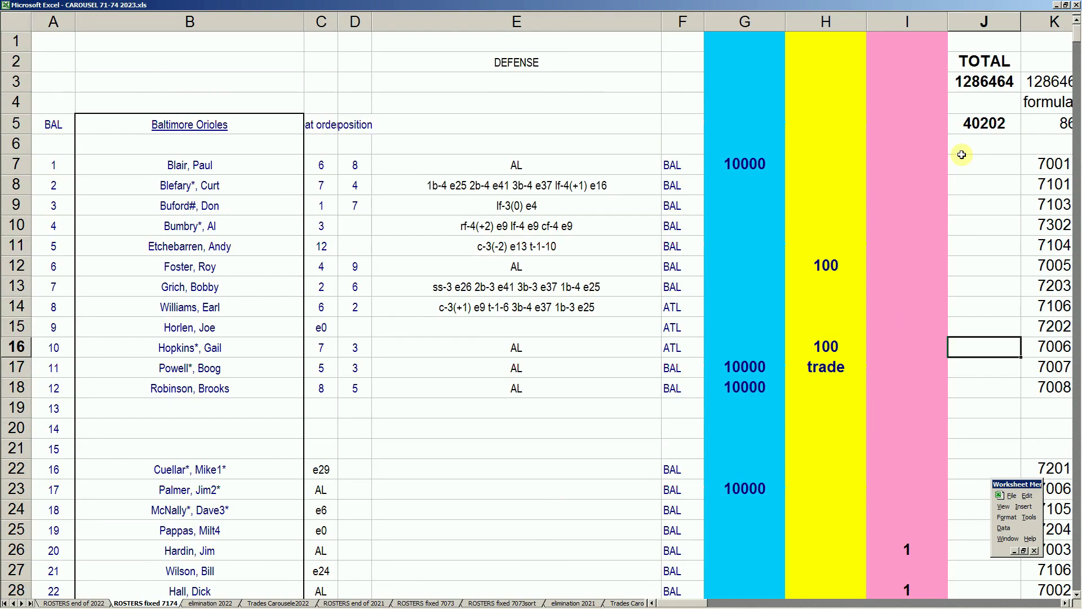
pyautogui.scroll(-5, 966, 122)
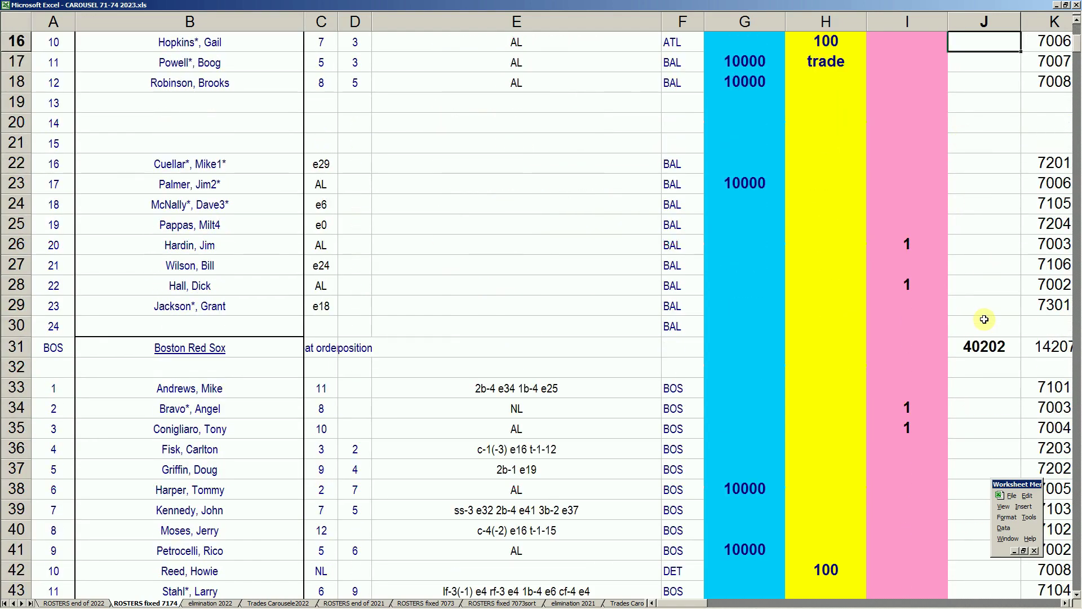
pyautogui.scroll(-15, 984, 319)
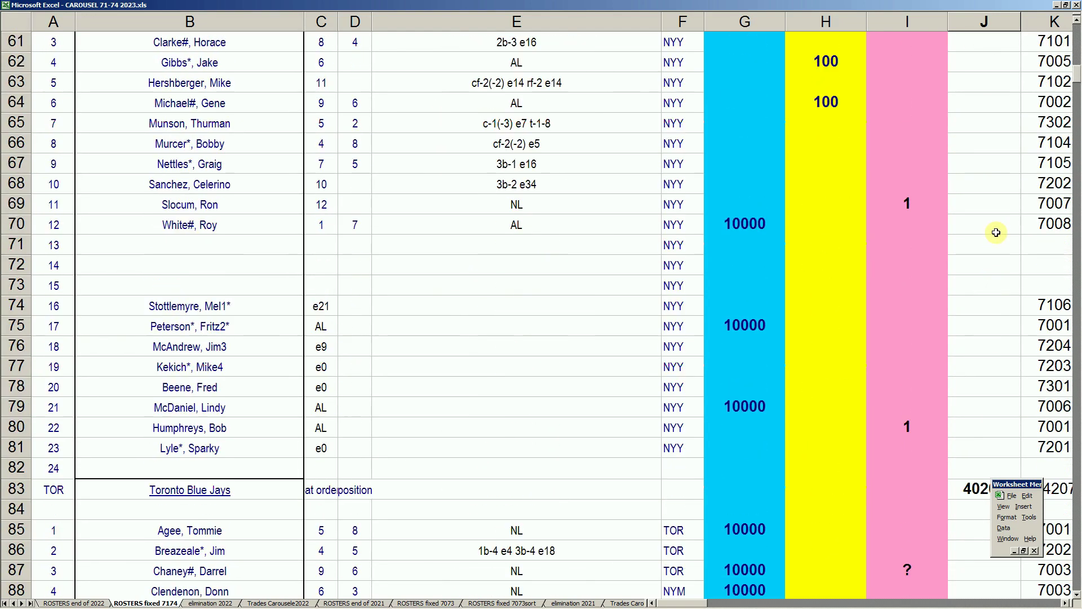
pyautogui.scroll(-16, 996, 233)
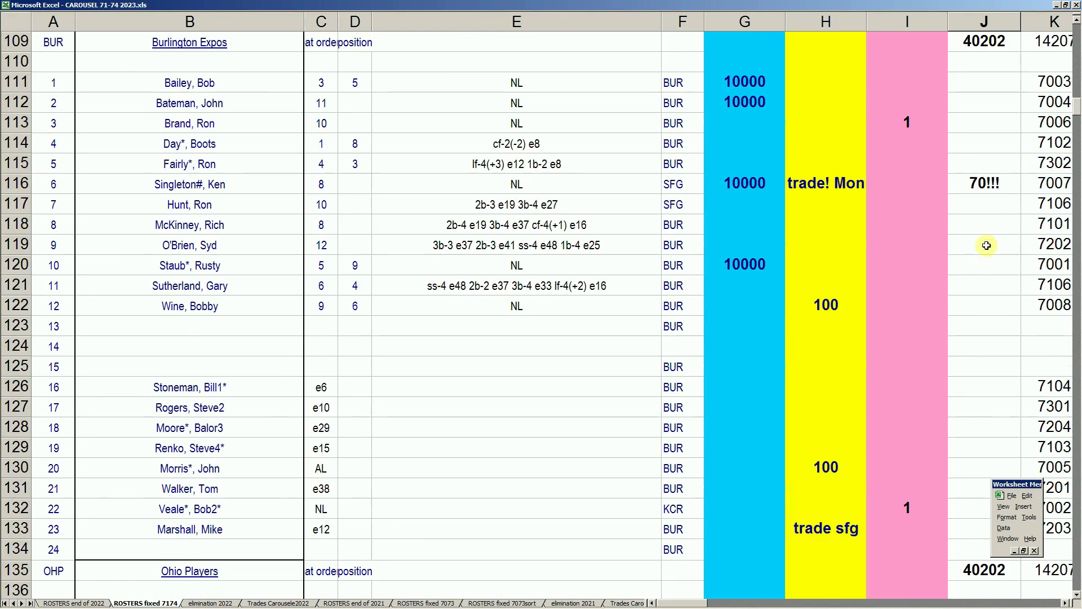
pyautogui.scroll(-11, 987, 226)
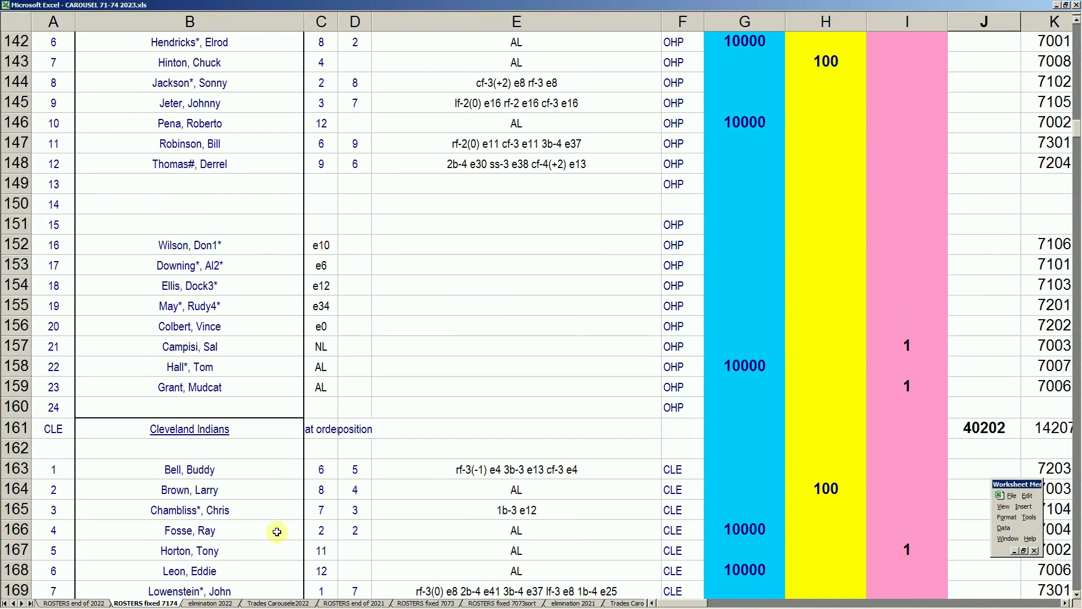
# Open the elimination 2022 sheet and check the teams' after-draft 2023 token values in column I.
pyautogui.click(263, 603)
pyautogui.click(225, 603)
pyautogui.click(466, 427)
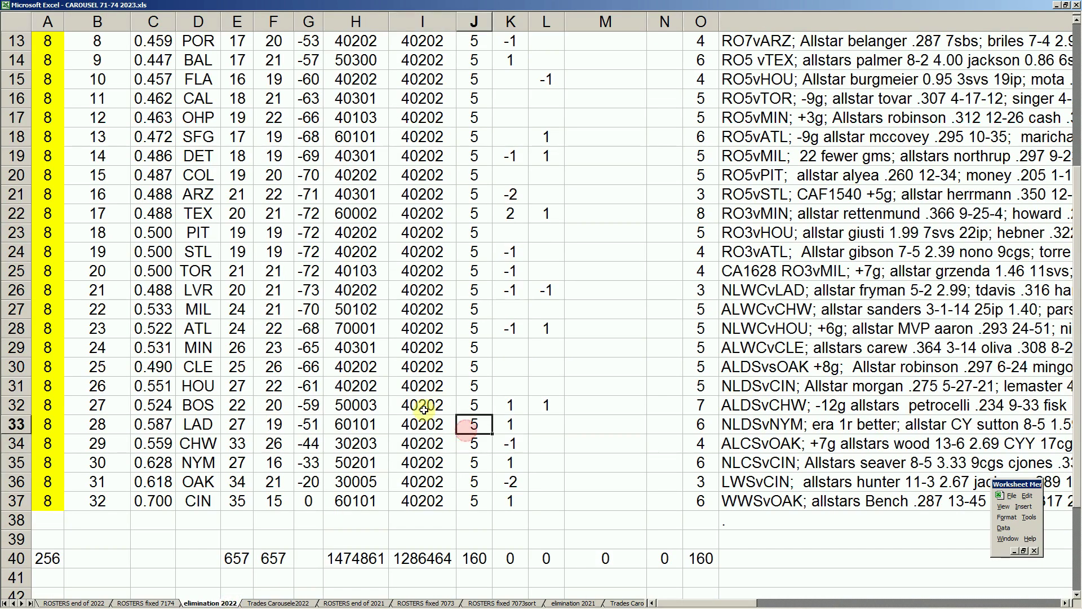
pyautogui.scroll(4, 421, 378)
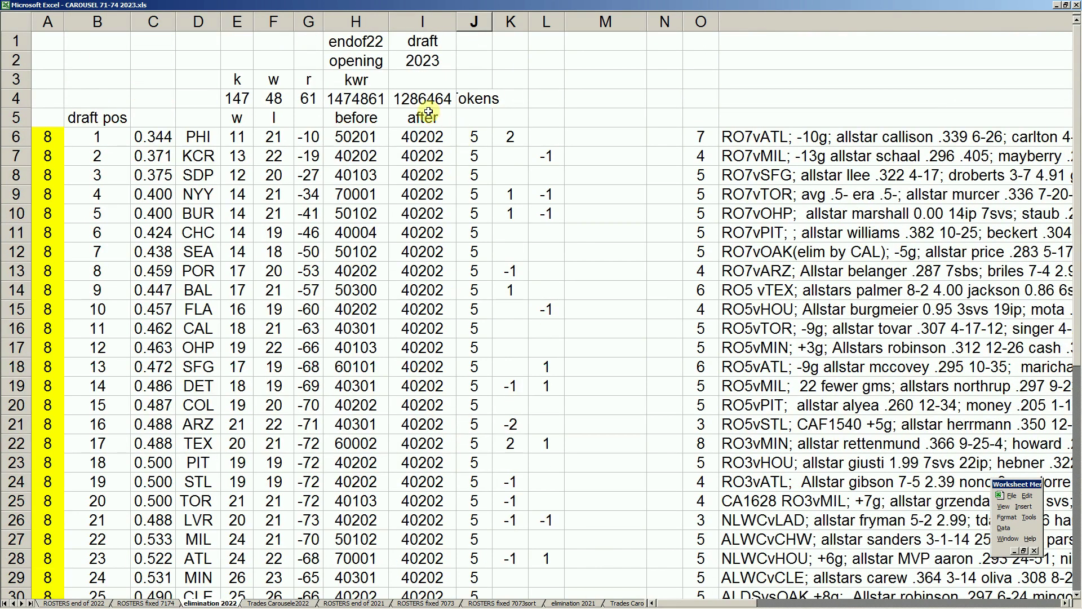
pyautogui.click(429, 156)
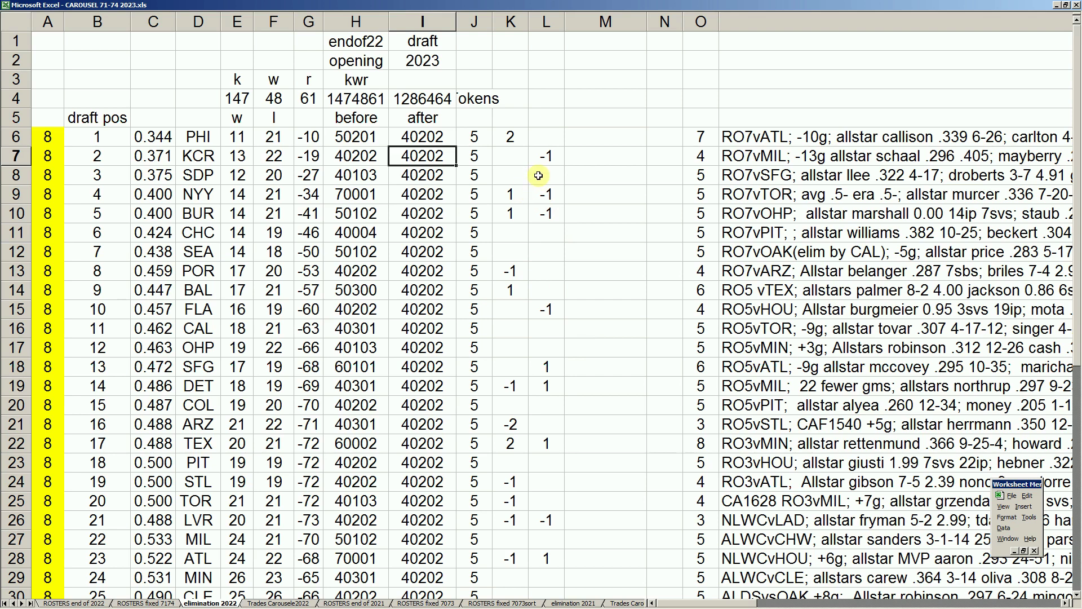
# Review the teams' token adjustments in column K, starting with PHI and TEX.
pyautogui.click(512, 139)
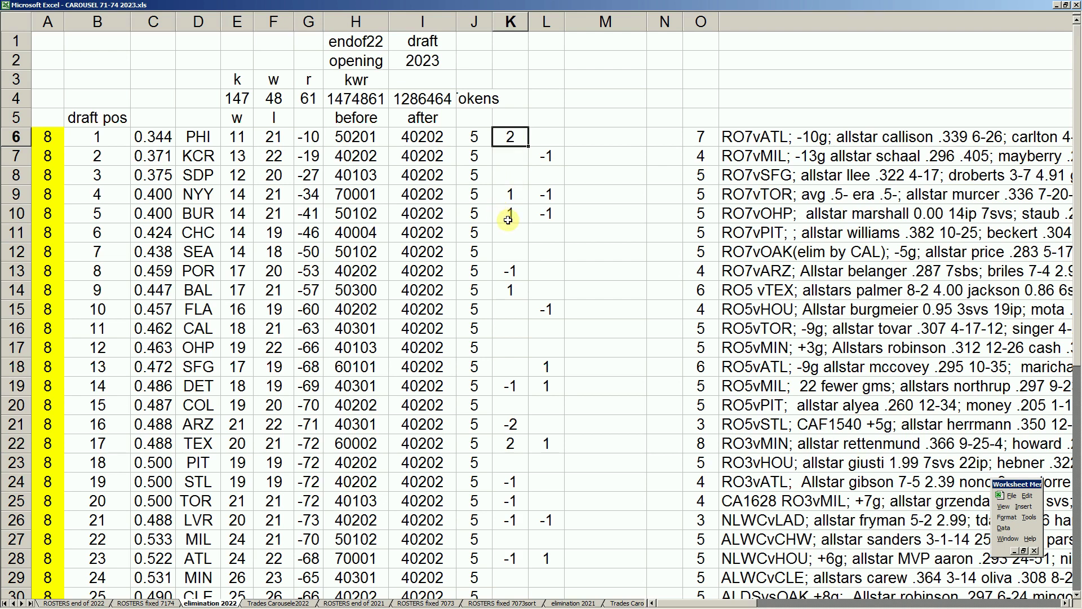
pyautogui.click(512, 444)
pyautogui.scroll(-1, 522, 462)
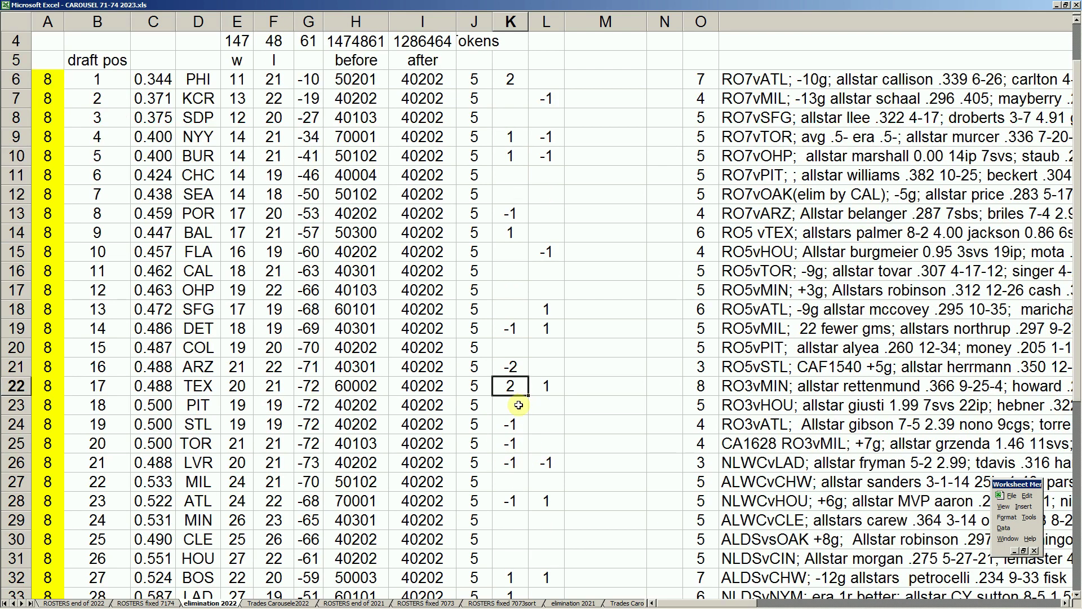
pyautogui.scroll(-2, 519, 405)
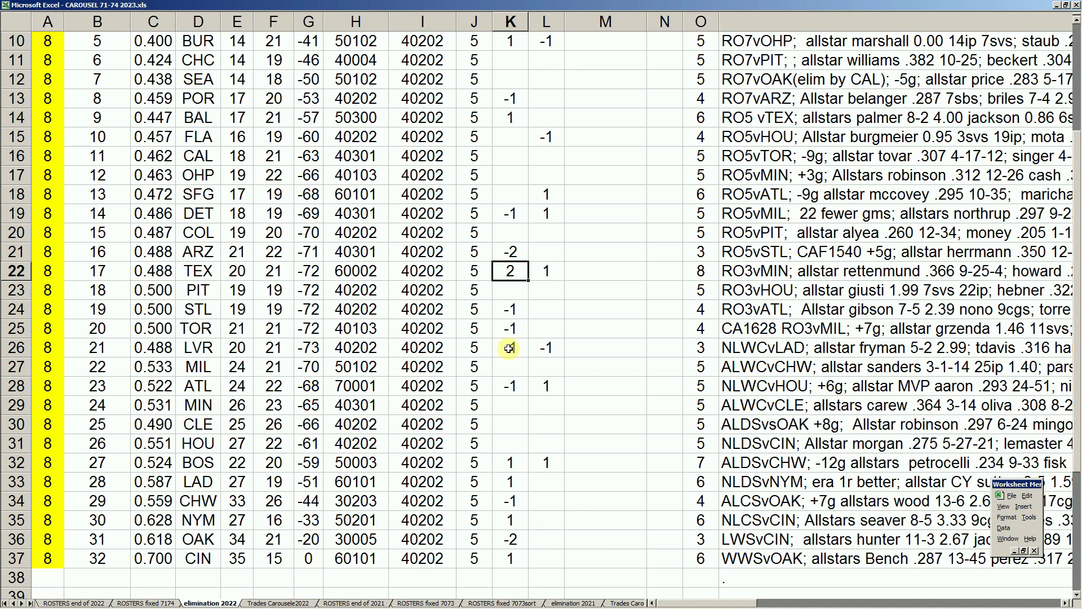
pyautogui.scroll(2, 510, 347)
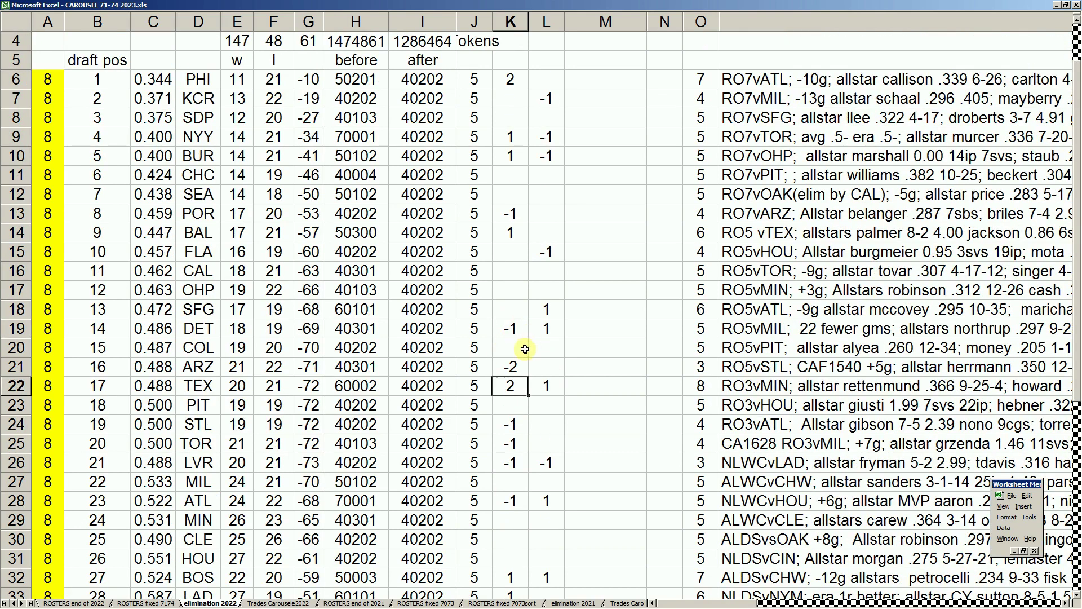
# Check the token adjustments in column K for ARZ and BUR, and the base tokens in column J for PHI.
pyautogui.click(515, 367)
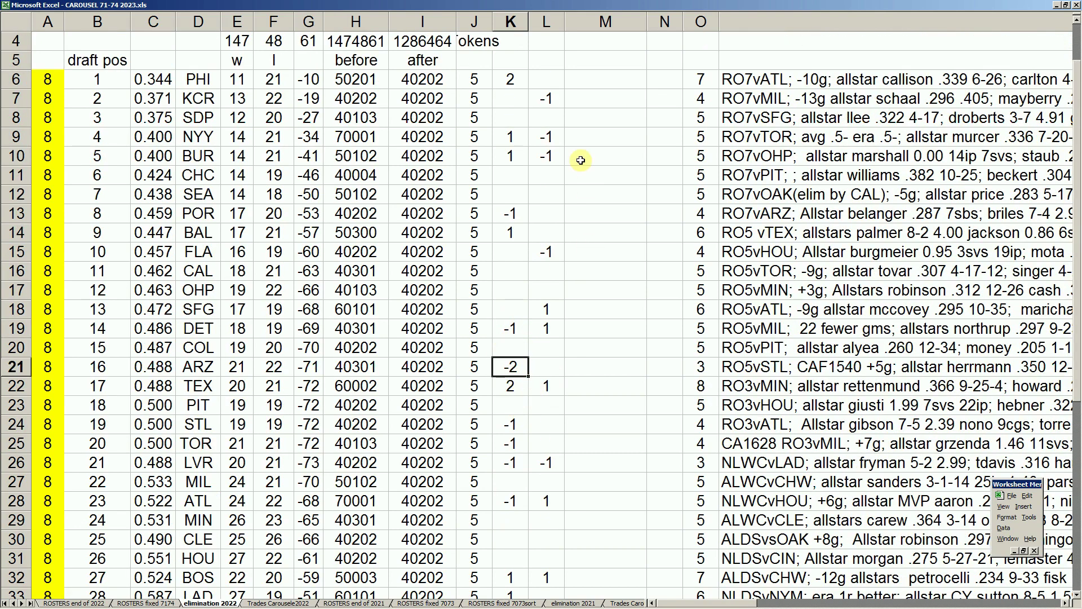
pyautogui.click(520, 138)
pyautogui.click(517, 155)
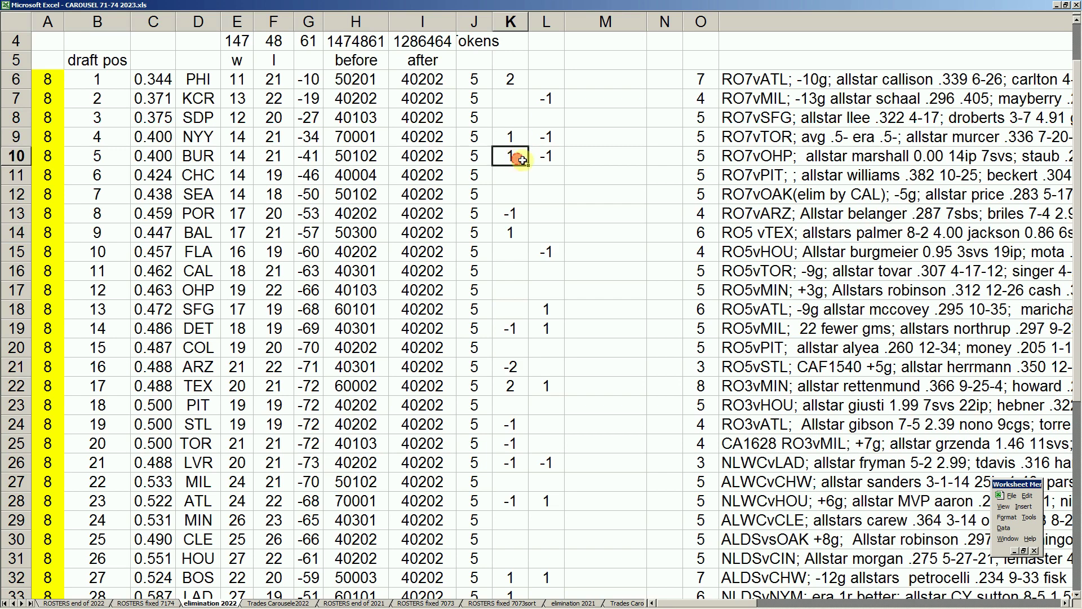
pyautogui.click(480, 79)
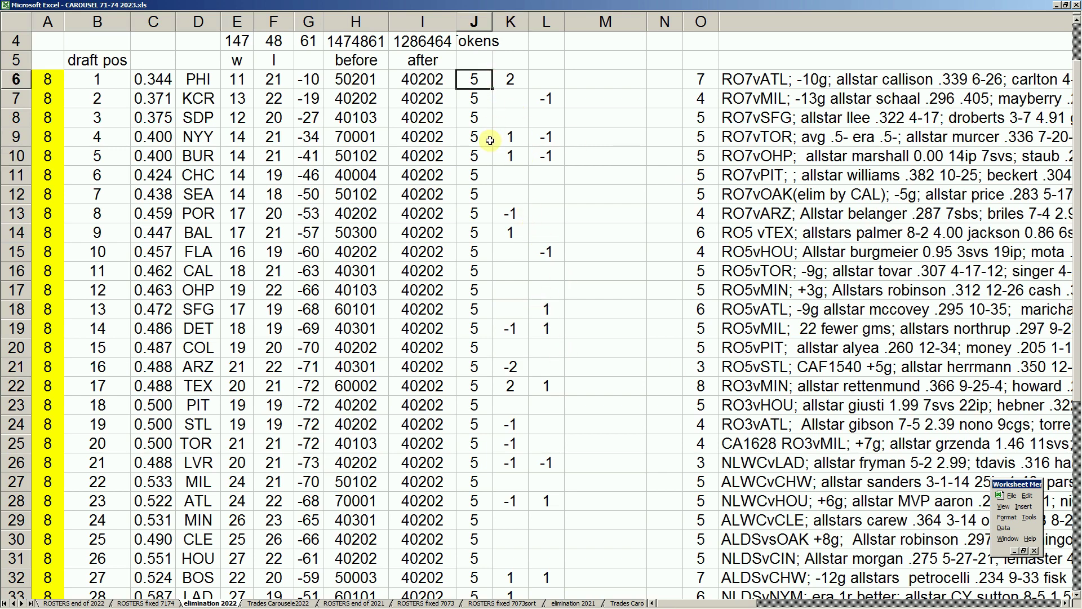
# Check the totals of the token adjustments in row 40 for columns K and L.
pyautogui.scroll(-4, 490, 141)
pyautogui.click(509, 498)
pyautogui.click(541, 501)
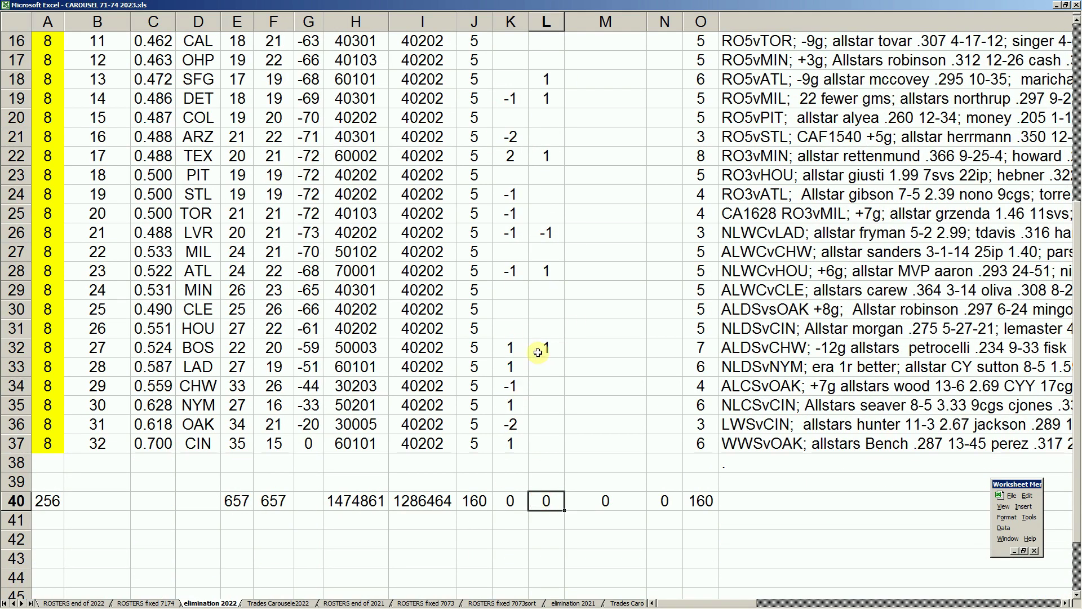
pyautogui.click(597, 345)
# Look through the teams' final token counts in column O, from PHI down to CIN.
pyautogui.scroll(5, 599, 332)
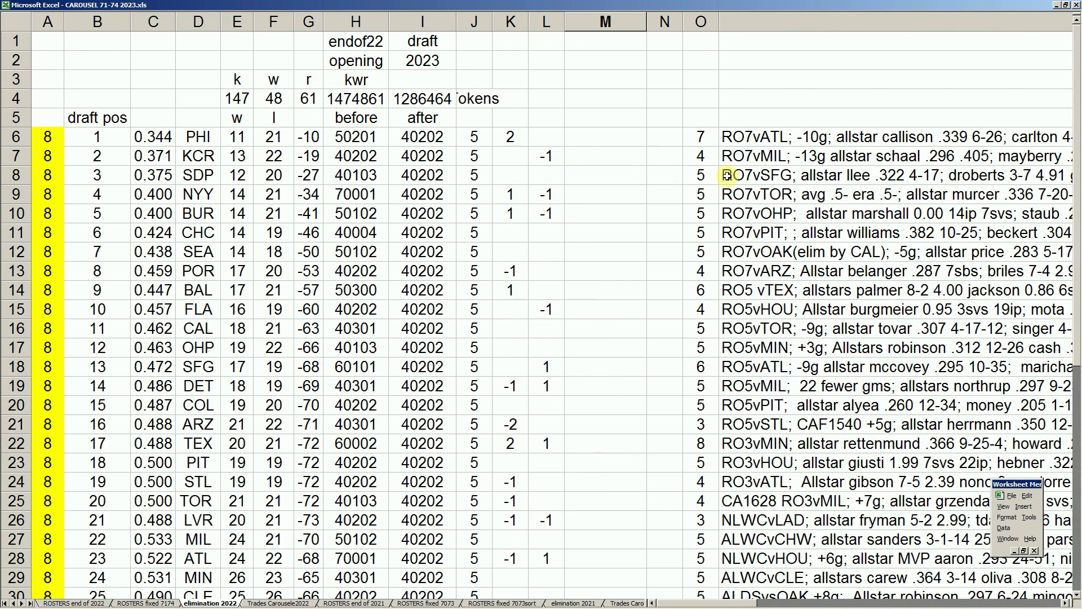
pyautogui.click(707, 137)
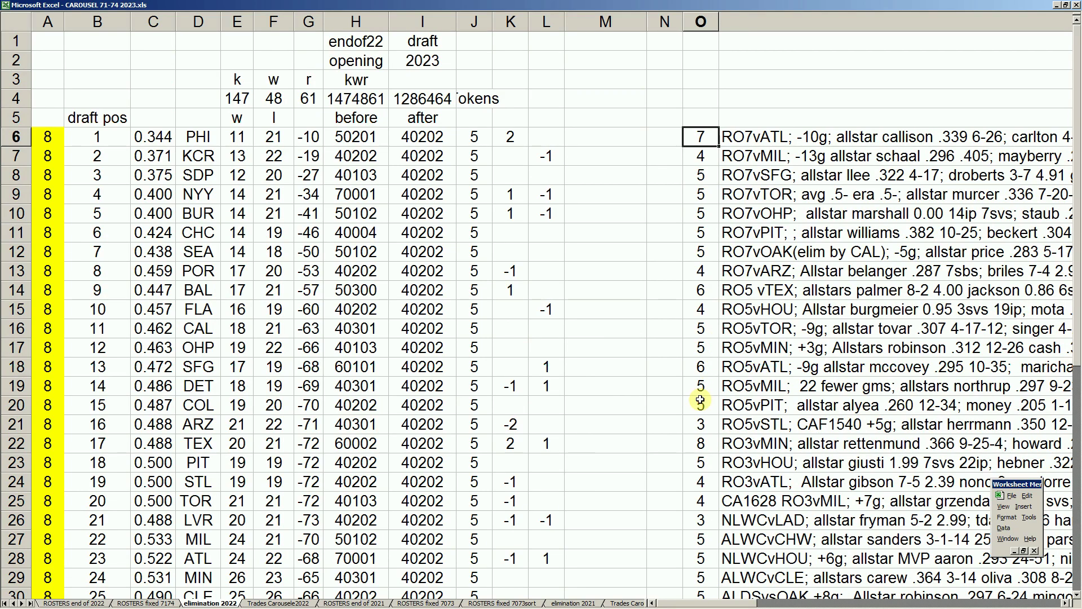
pyautogui.scroll(-3, 700, 400)
pyautogui.scroll(-1, 700, 400)
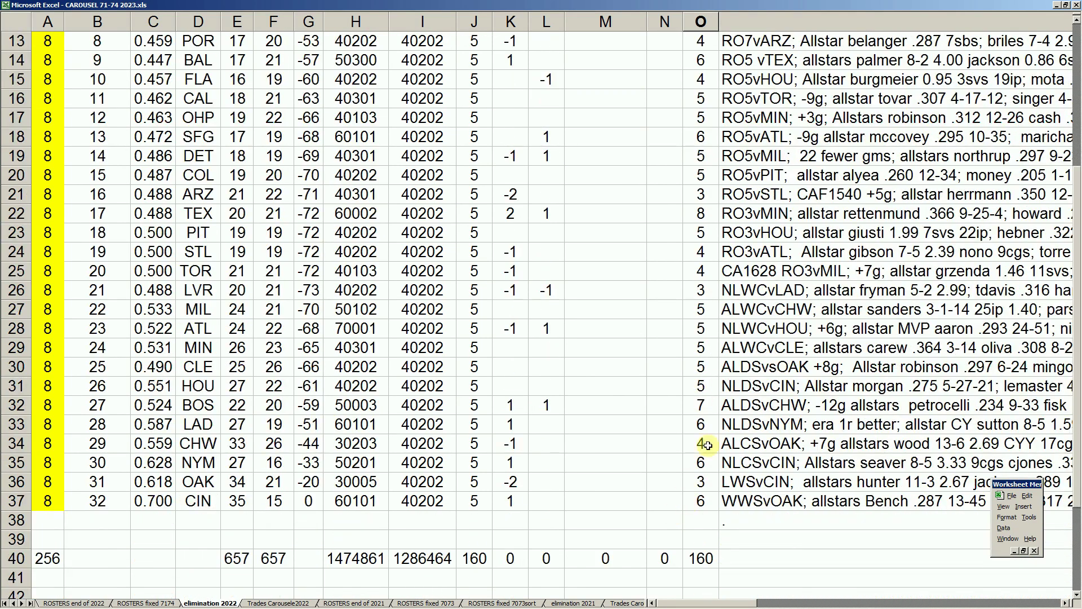
pyautogui.scroll(4, 672, 318)
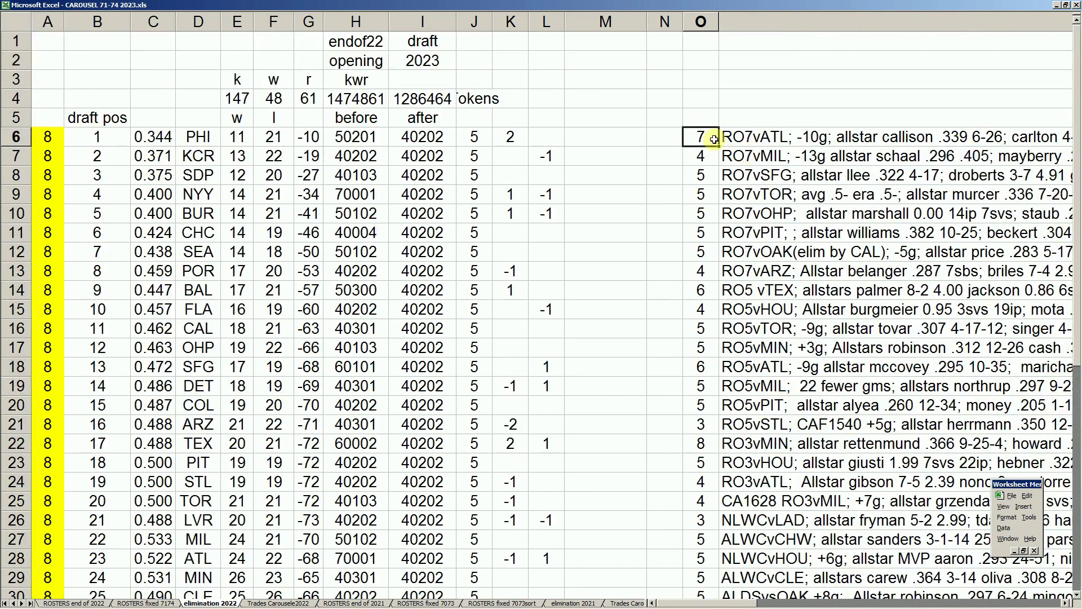
# Compare the final token counts in column O for TEX, LVR and OAK.
pyautogui.click(707, 441)
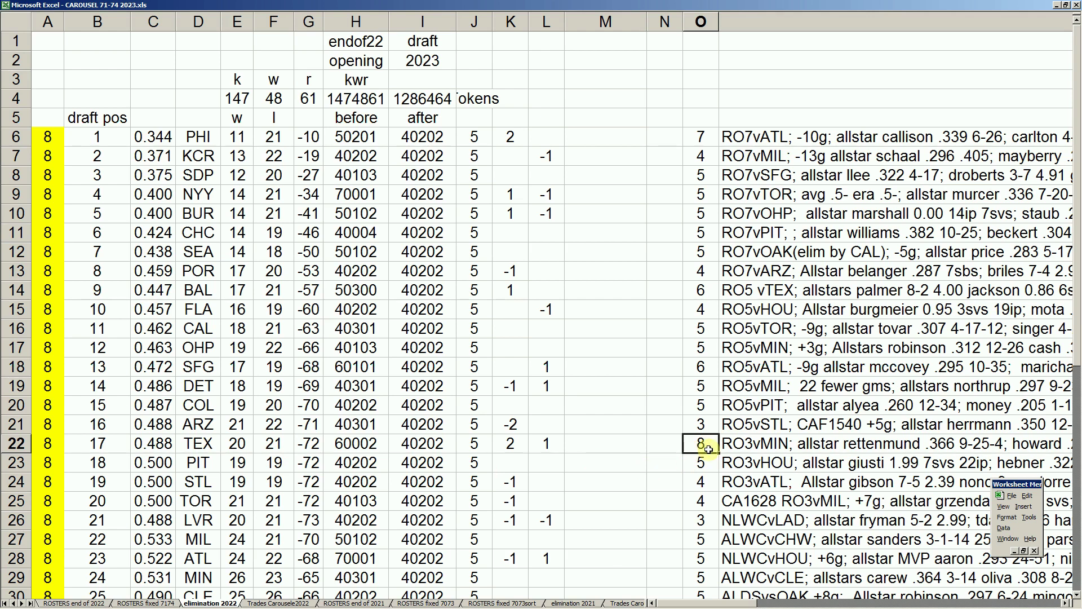
pyautogui.click(696, 520)
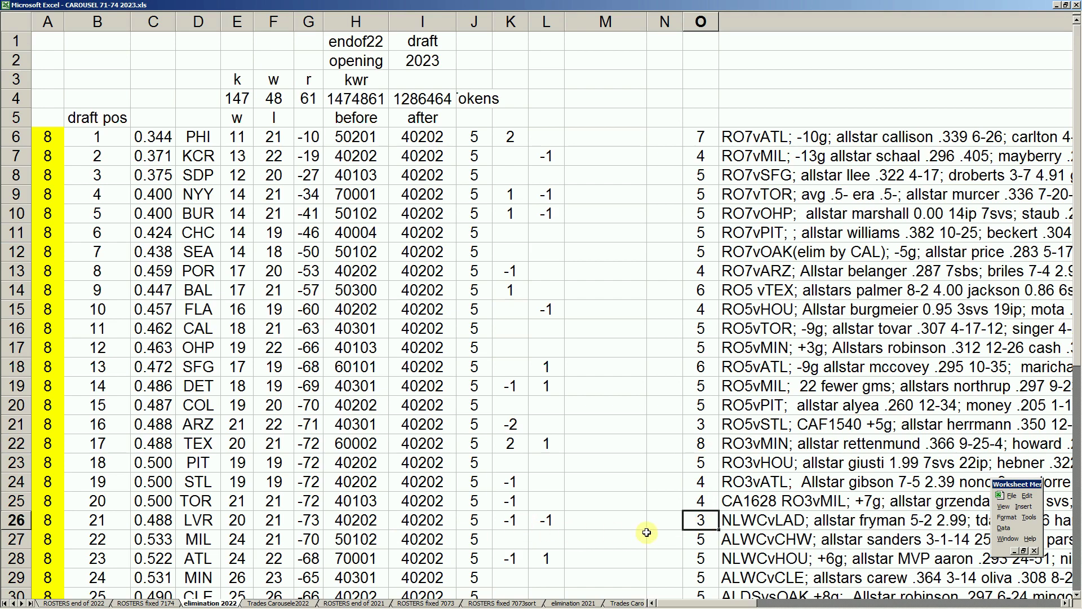
pyautogui.scroll(-3, 653, 532)
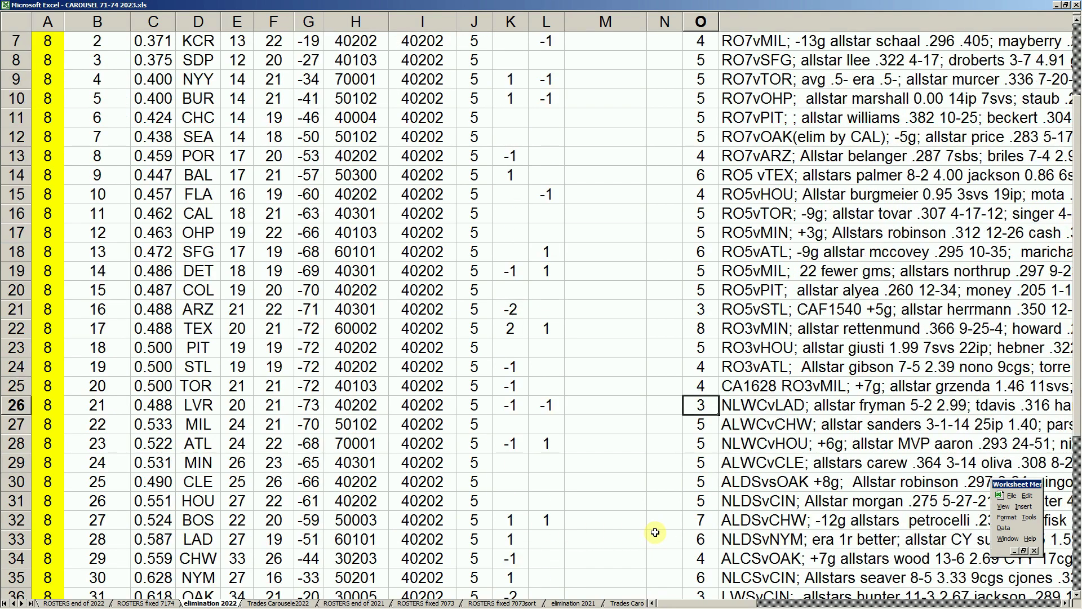
pyautogui.click(699, 538)
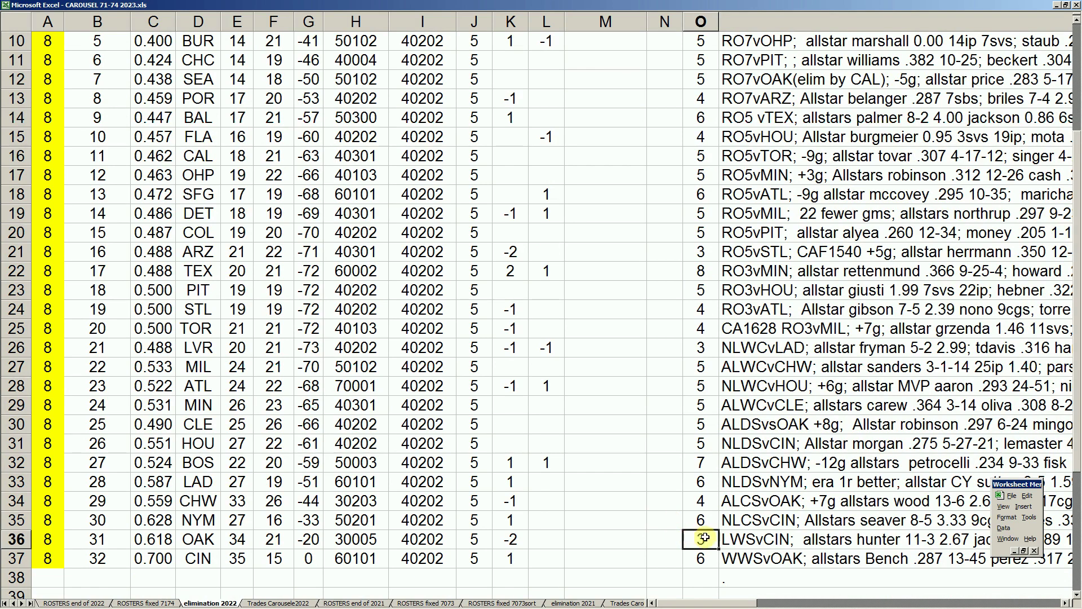
pyautogui.scroll(3, 705, 538)
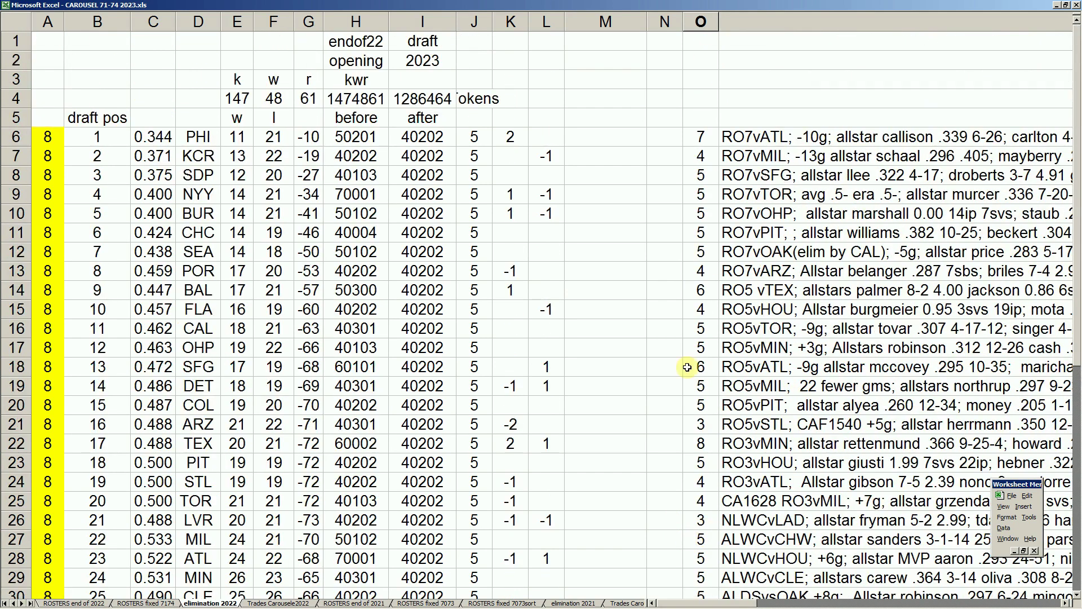